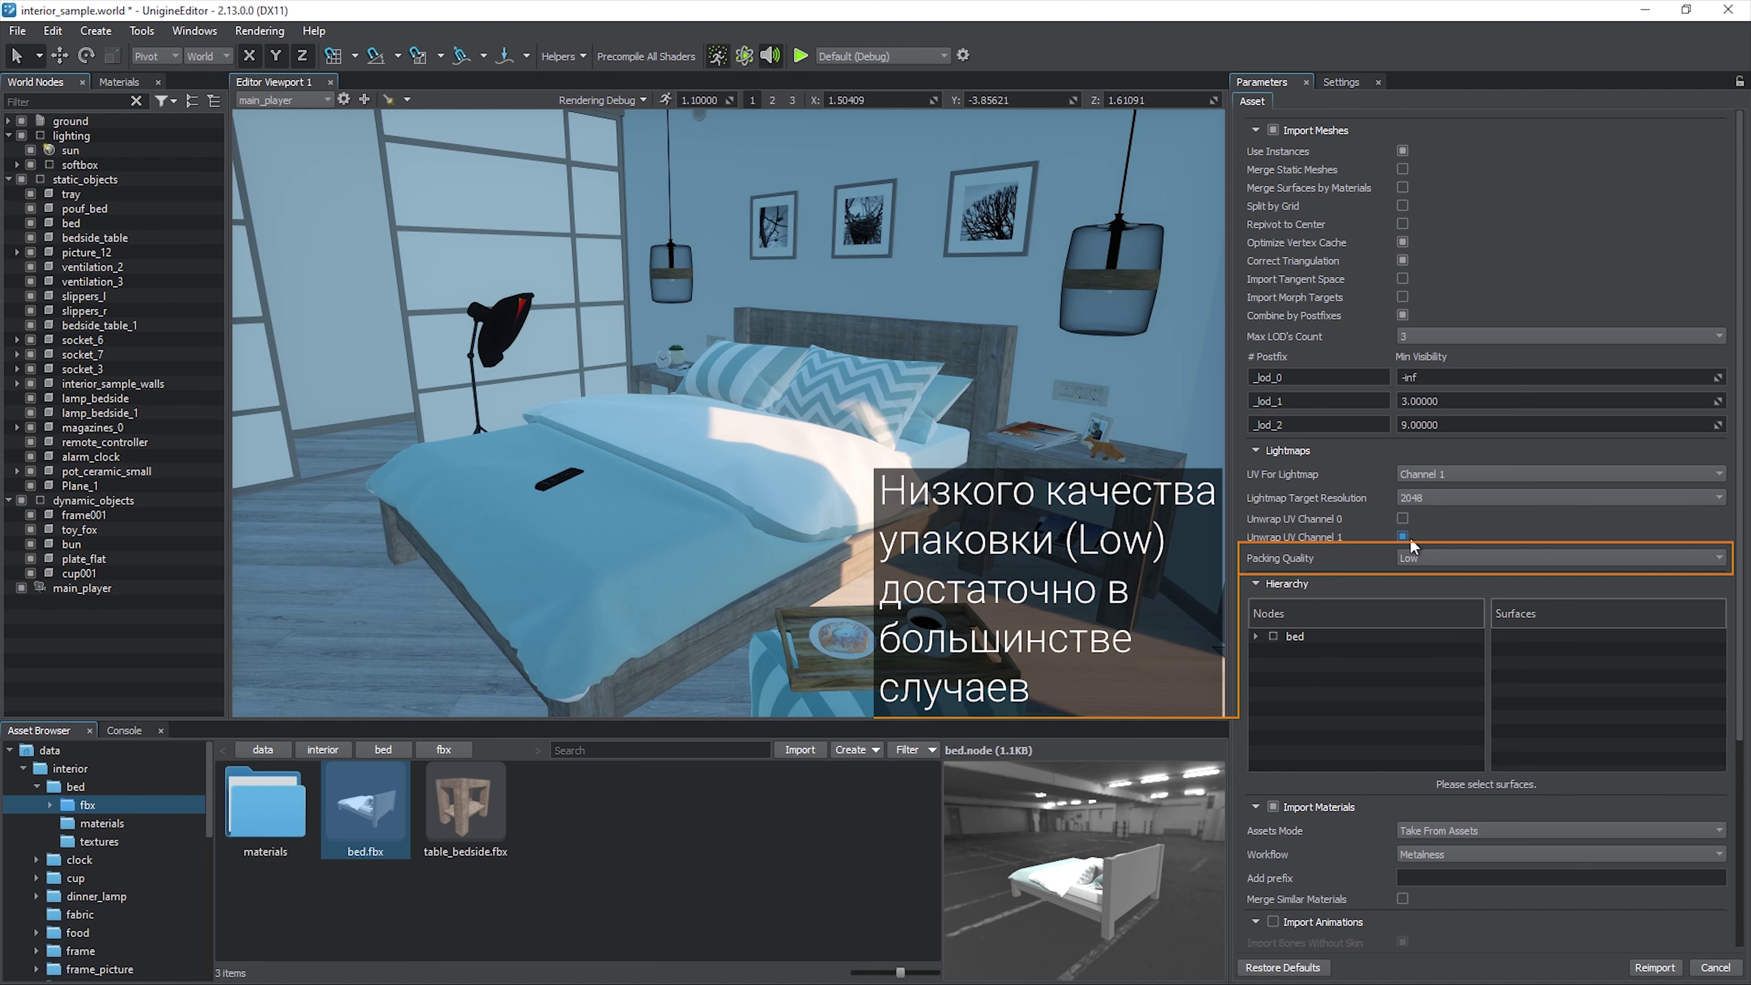
- Set the lightmap packing quality of bed.fbx to Low
left_click(1419, 557)
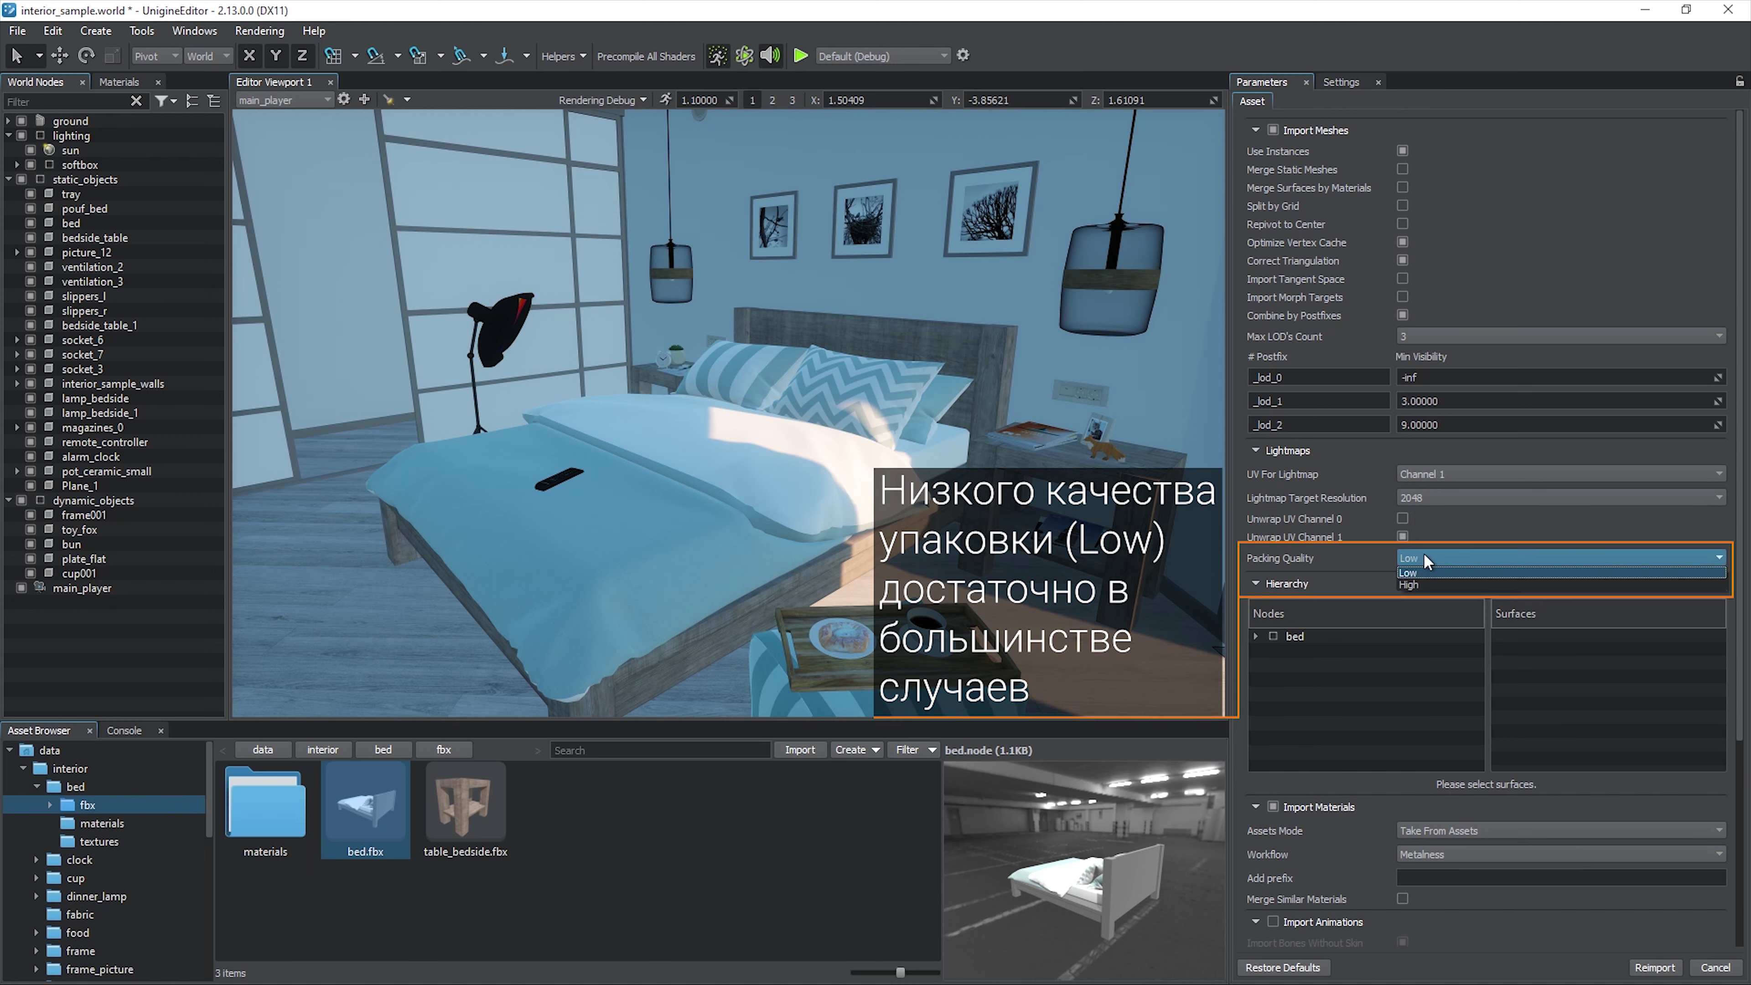
left_click(1422, 553)
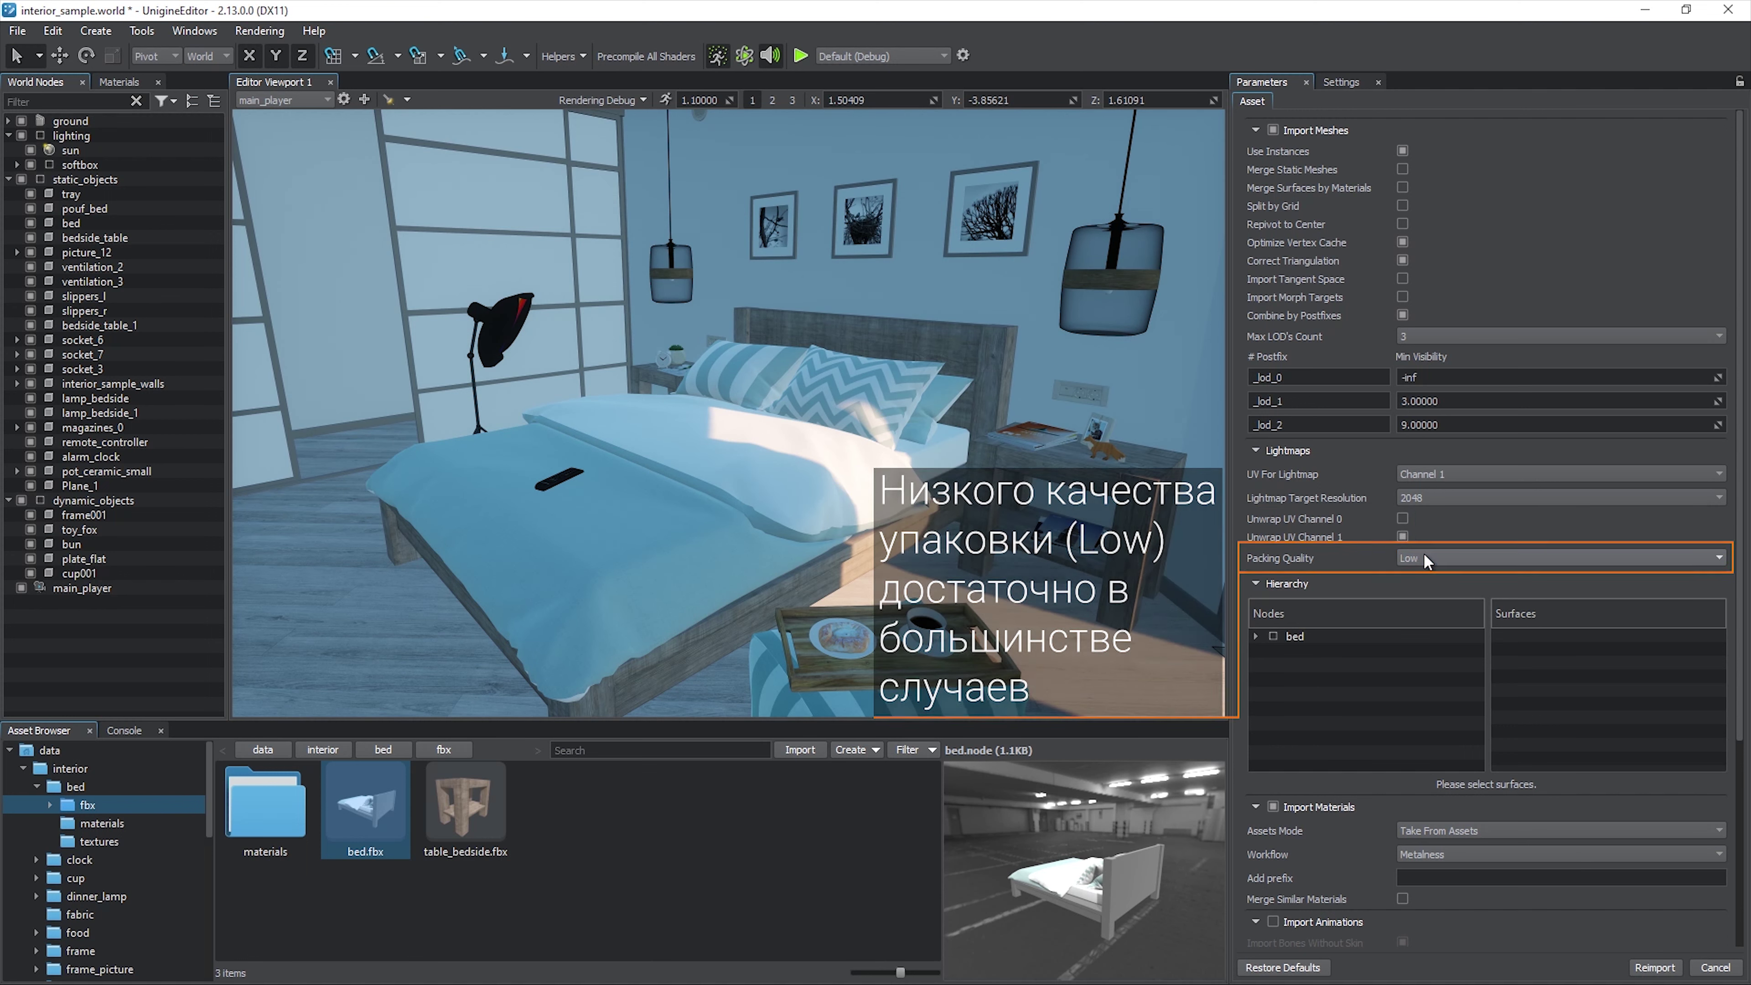
- Try enabling custom lightmap settings for the Pillow_04_front surface of bed_lod_0
left_click(1257, 635)
left_click(1303, 650)
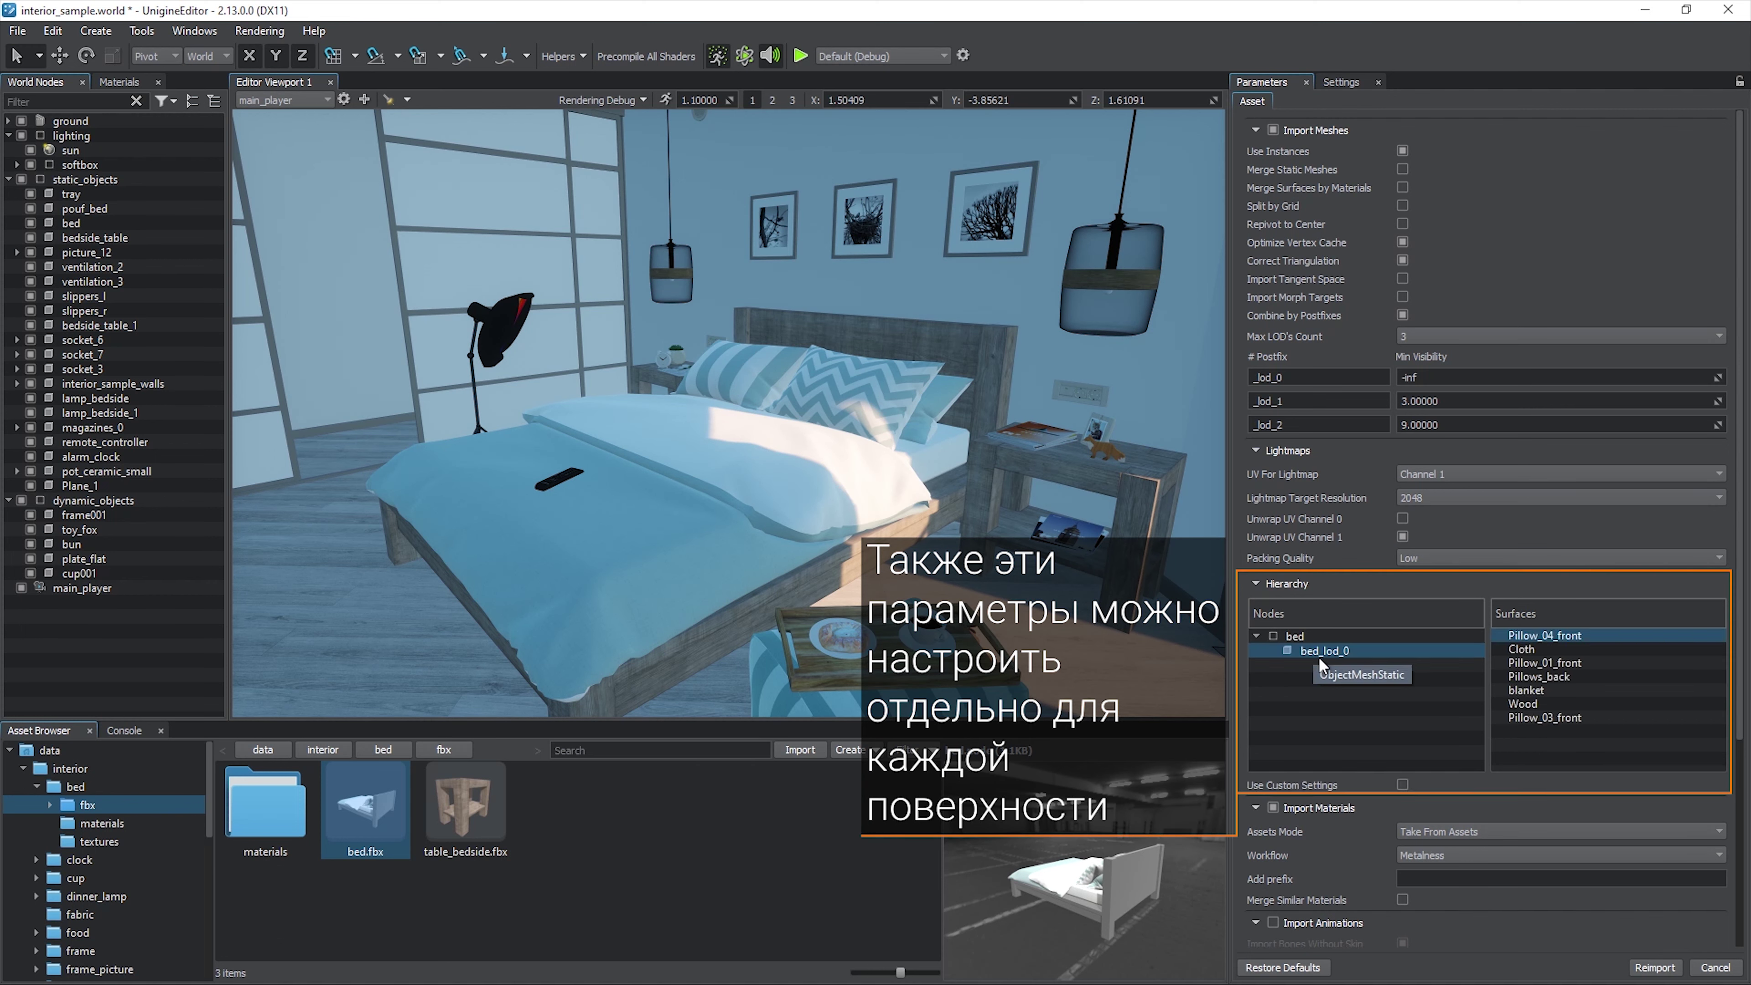
left_click(1402, 785)
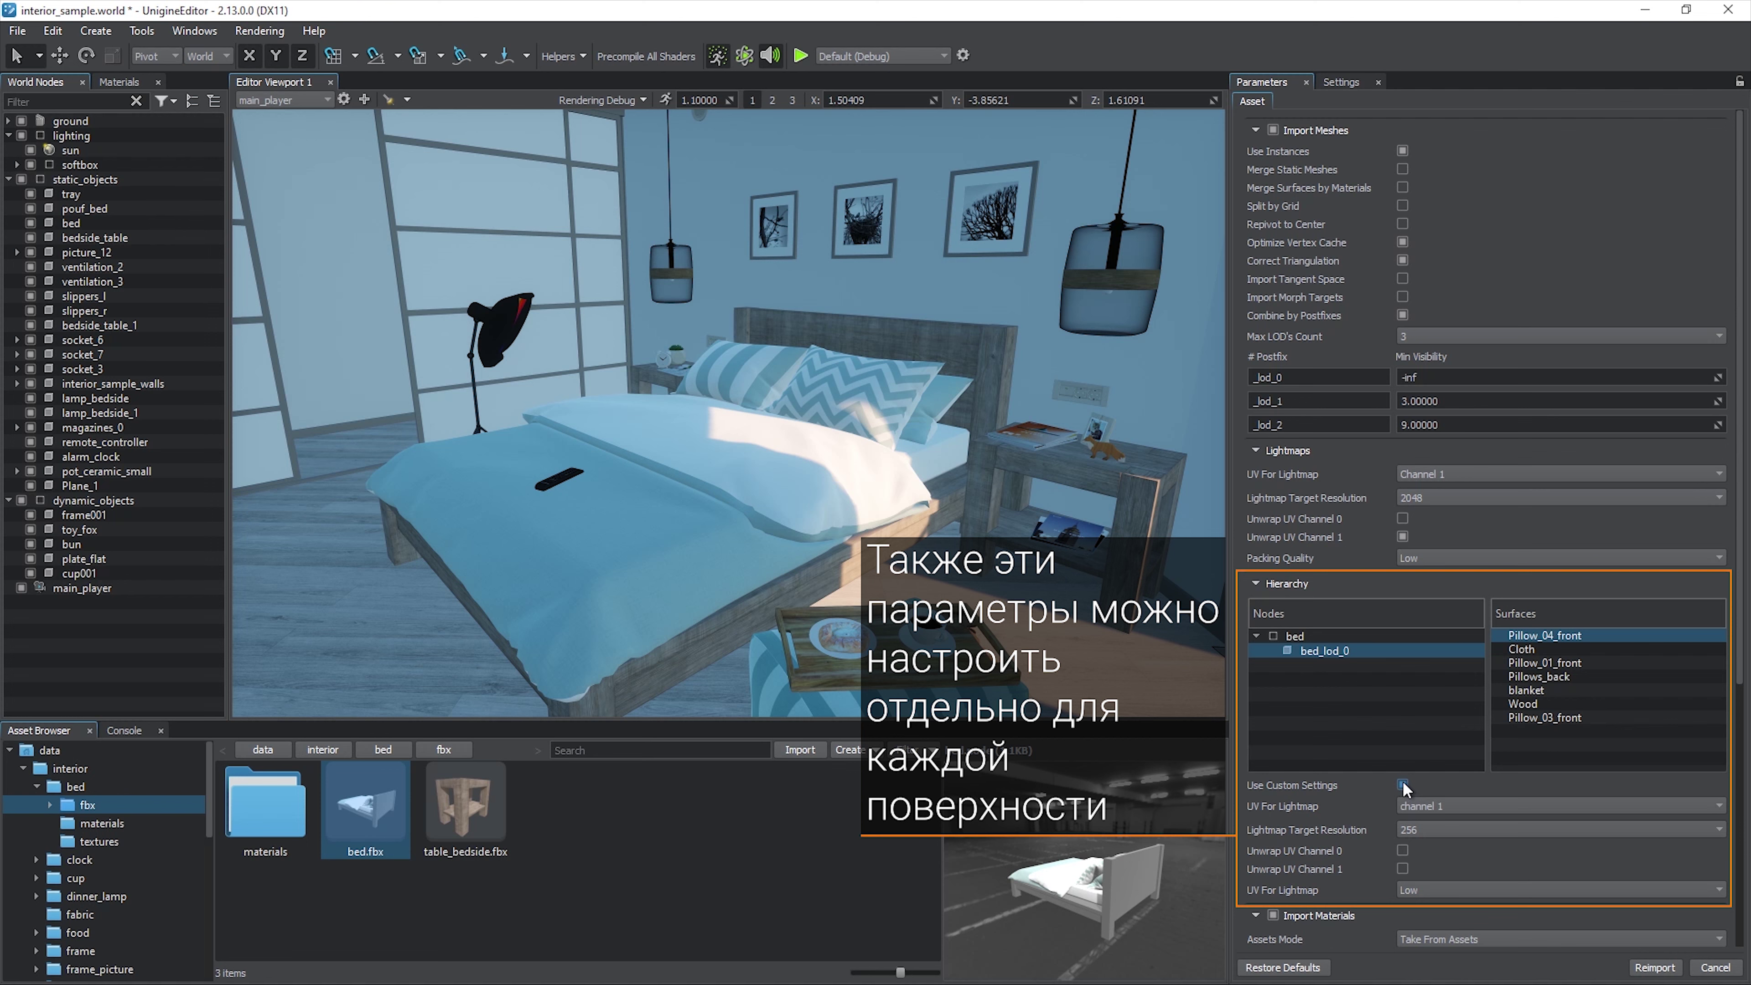
left_click(1403, 785)
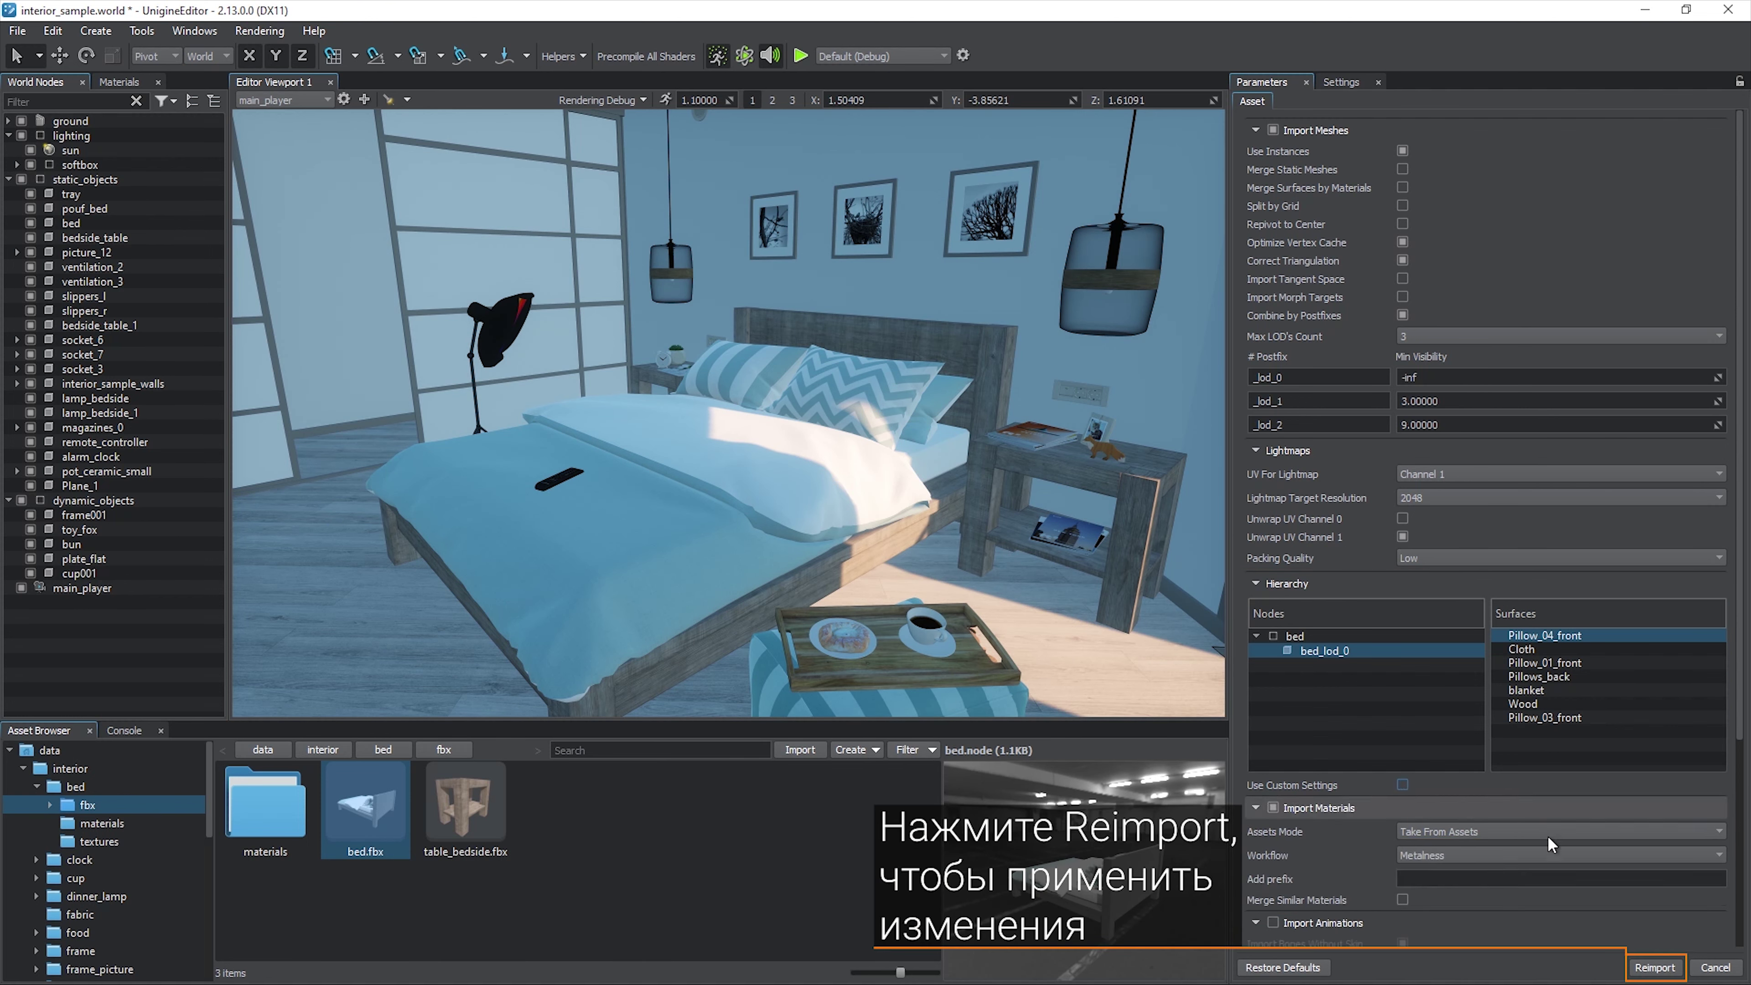
- Reimport bed.fbx with its lightmap settings and return to the root data folder of the project assets
left_click(1634, 968)
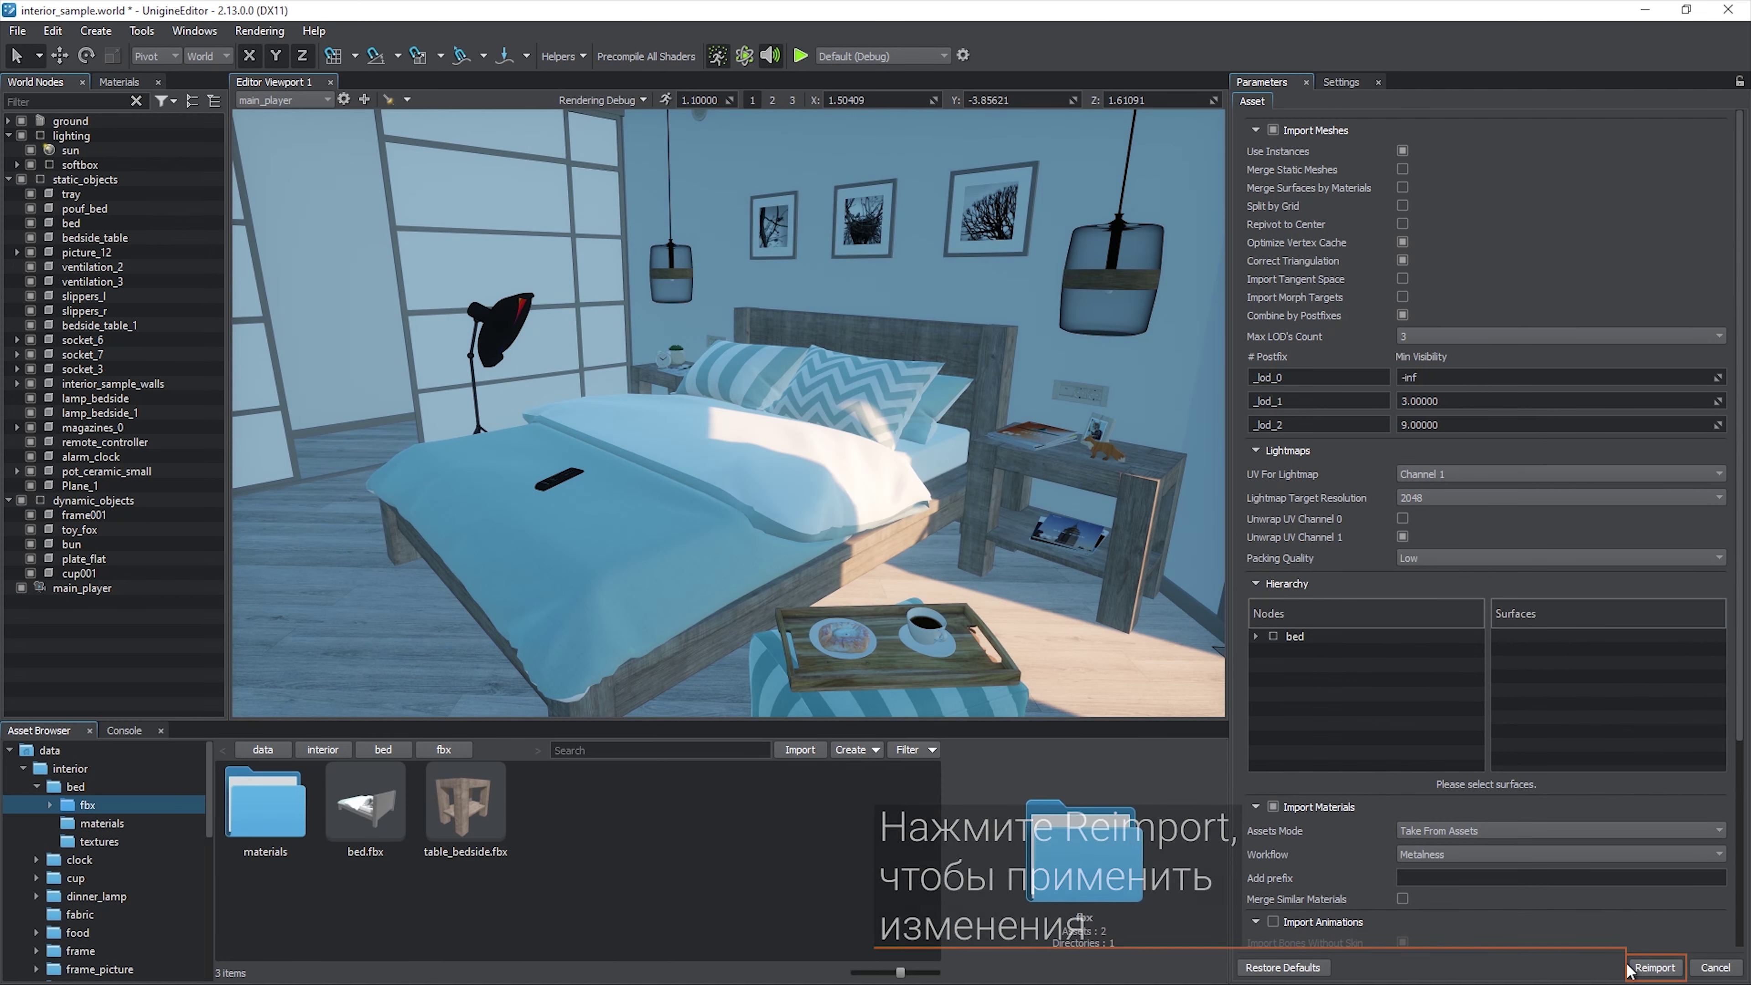
left_click(23, 768)
left_click(48, 750)
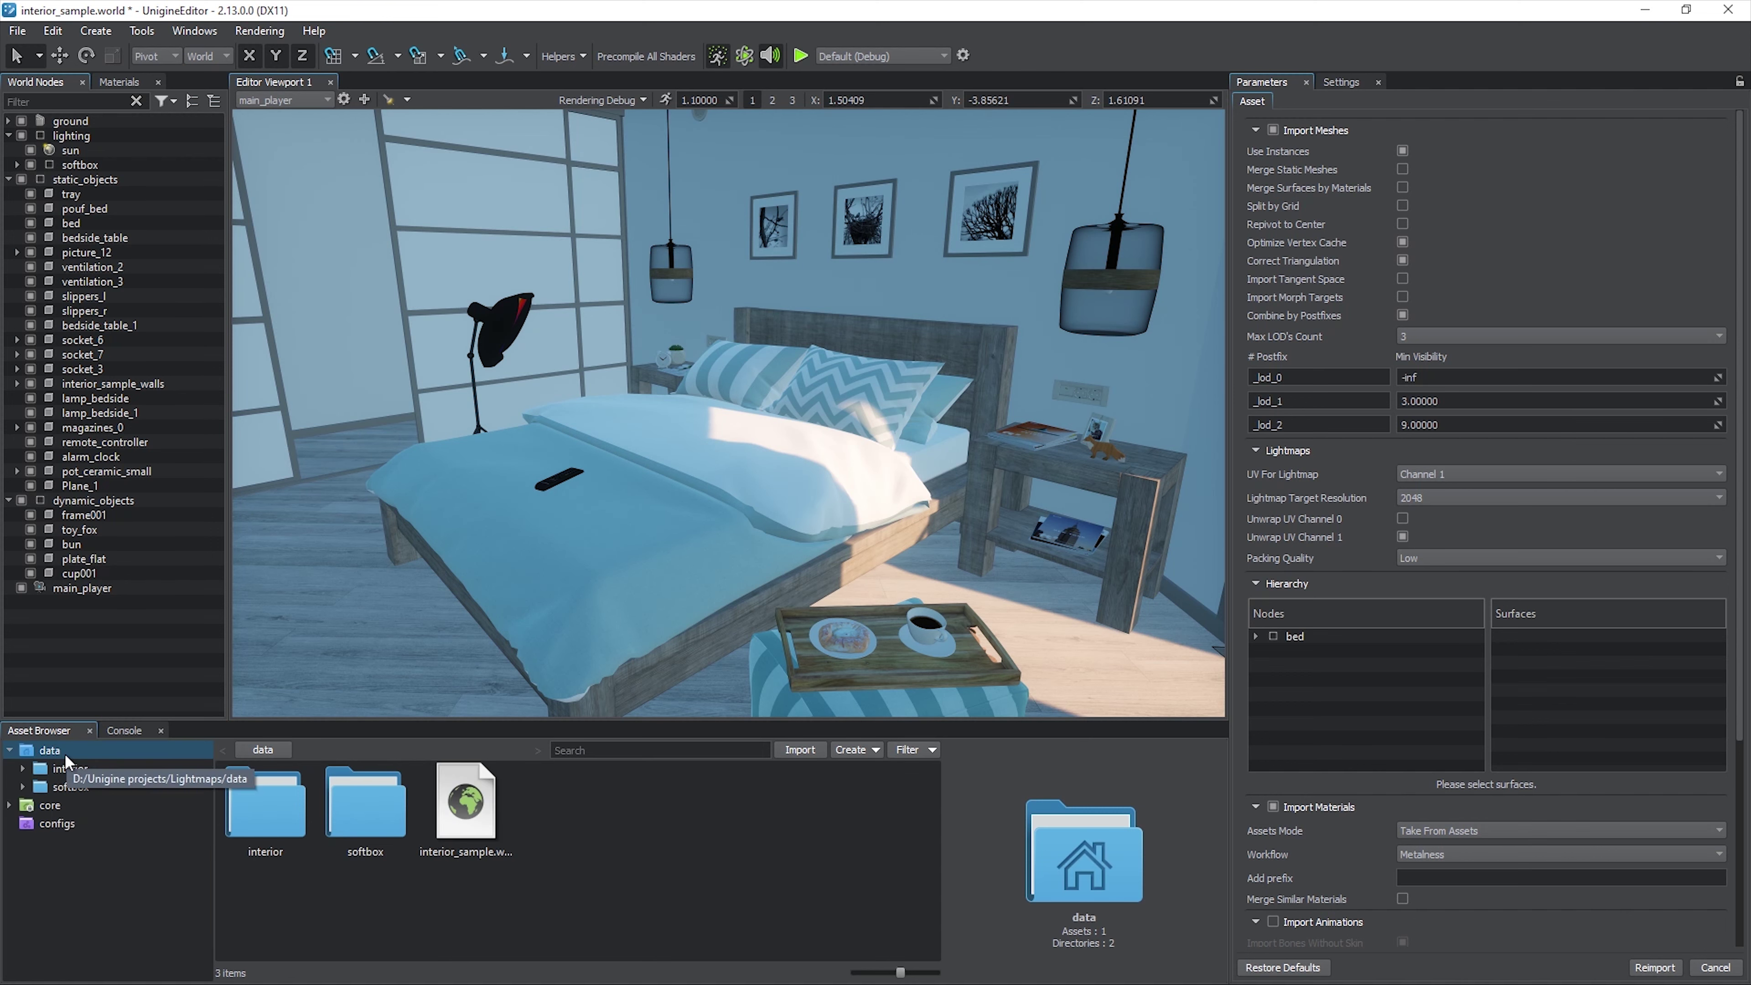
- Select the sun light near the glazed door and set its light mode to Static
left_click_drag(442, 597, 878, 589, "alt")
left_click(1031, 397)
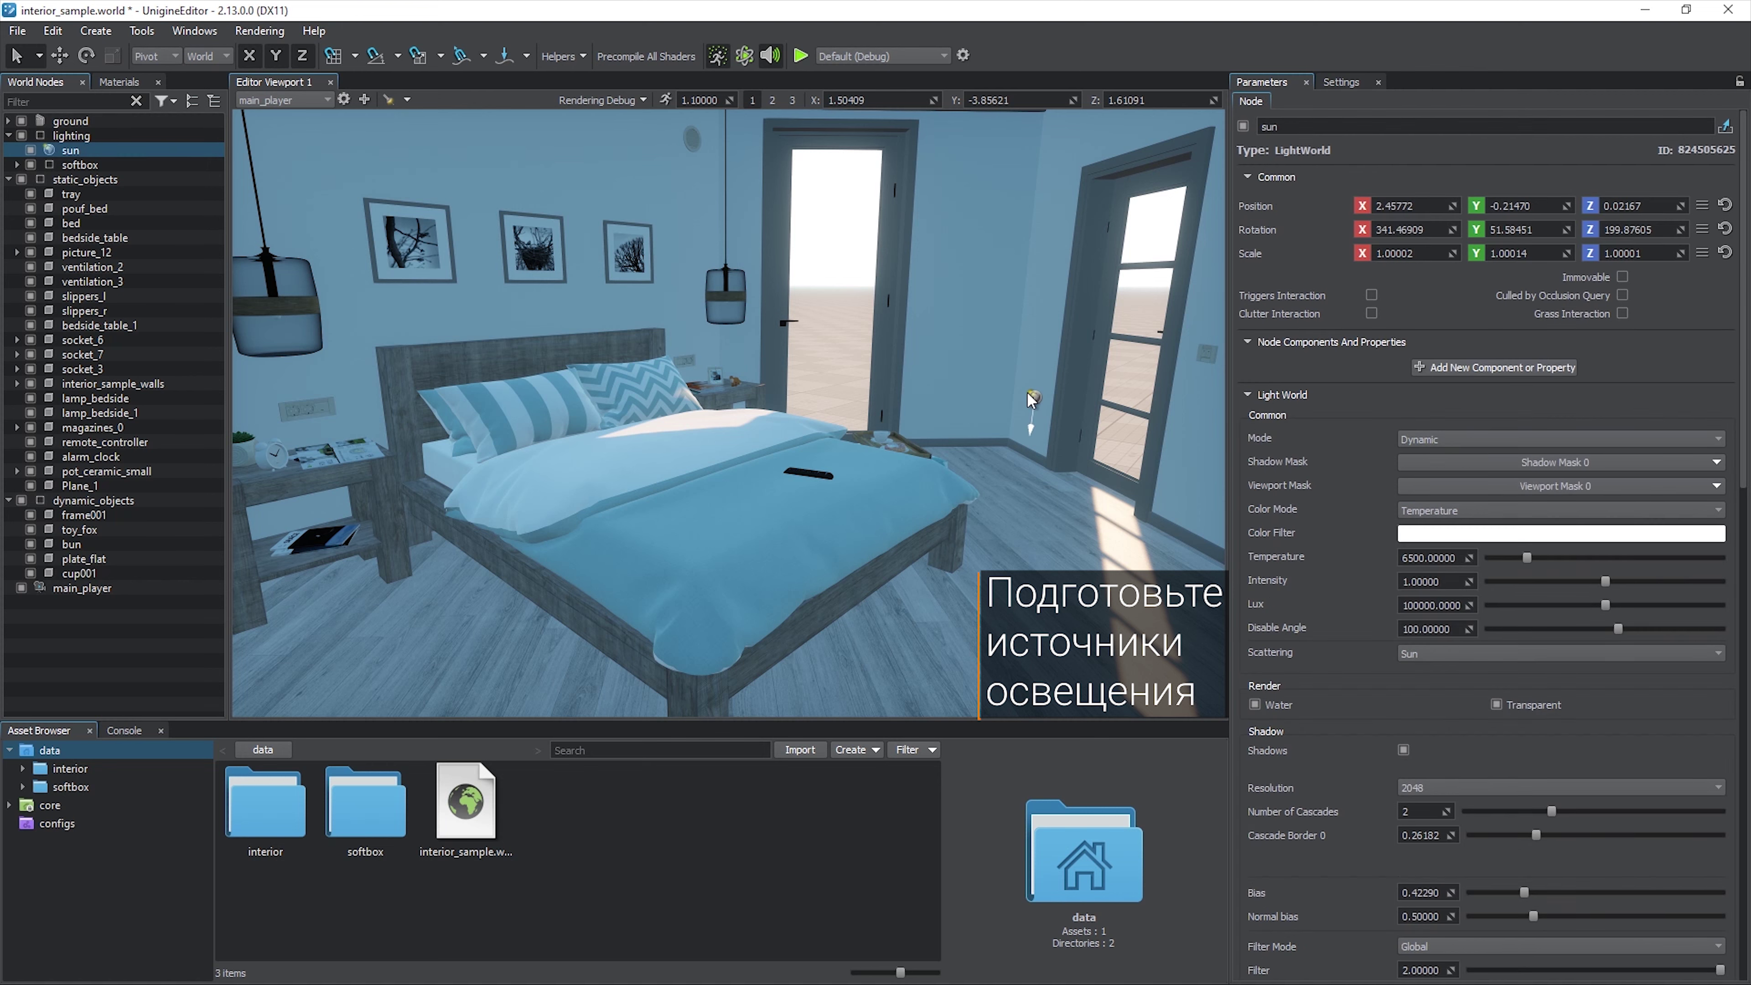
key("e")
mouse_move(1071, 385)
left_mouse_down()
mouse_move(1052, 399)
mouse_move(1119, 419)
mouse_move(1085, 332)
mouse_move(1054, 415)
mouse_move(1076, 407)
left_mouse_up()
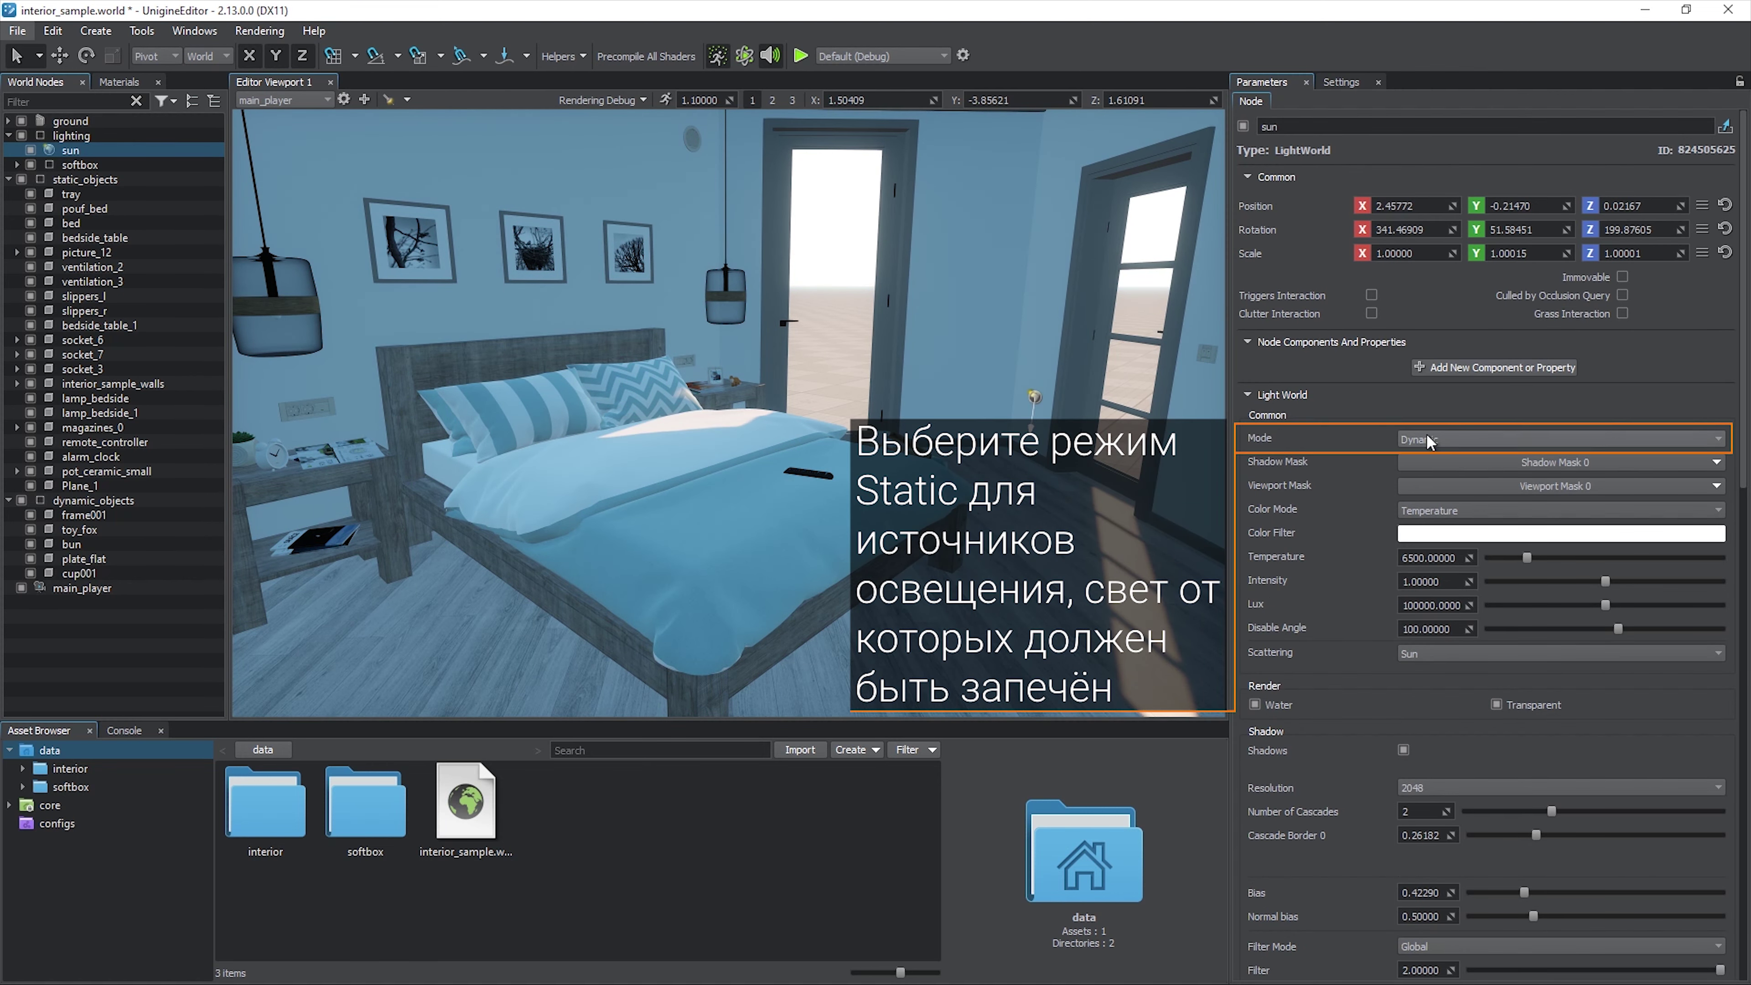
left_click(1475, 439)
left_click(1477, 469)
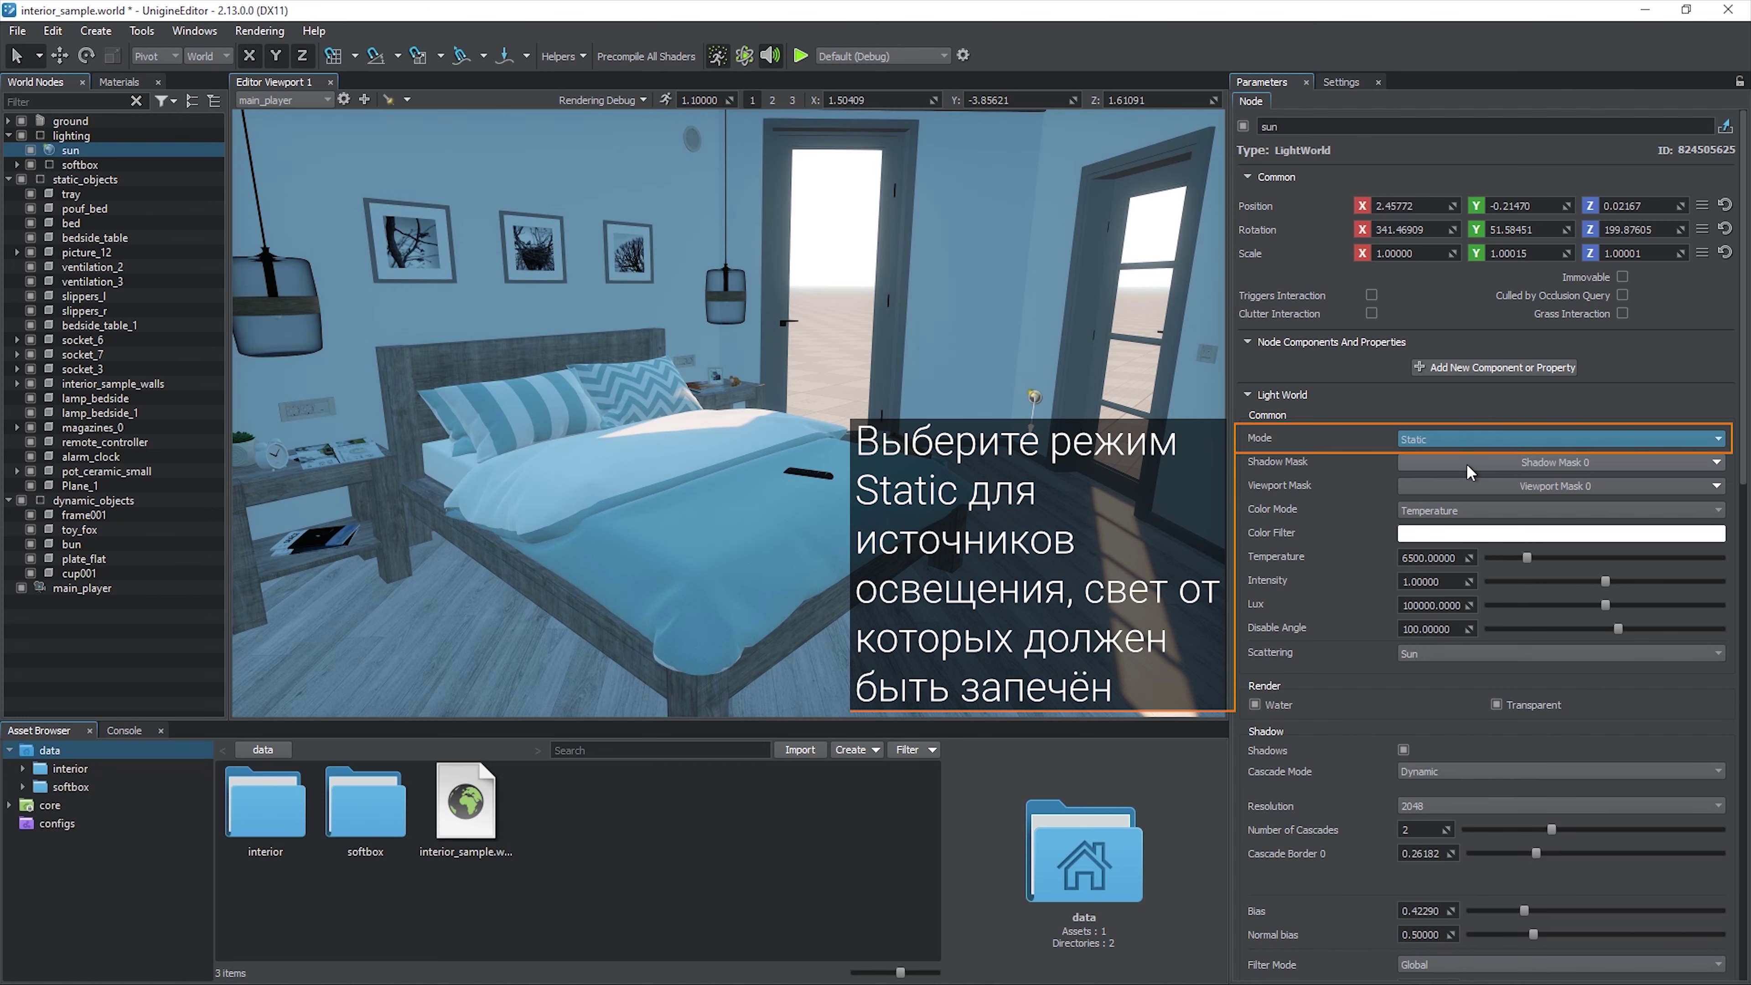
- Enable Emission with Emission Bake GI in the softbox_cloth_mat material of the softbox_main lamp
right_click_drag(673, 501, 336, 362)
left_click(506, 319)
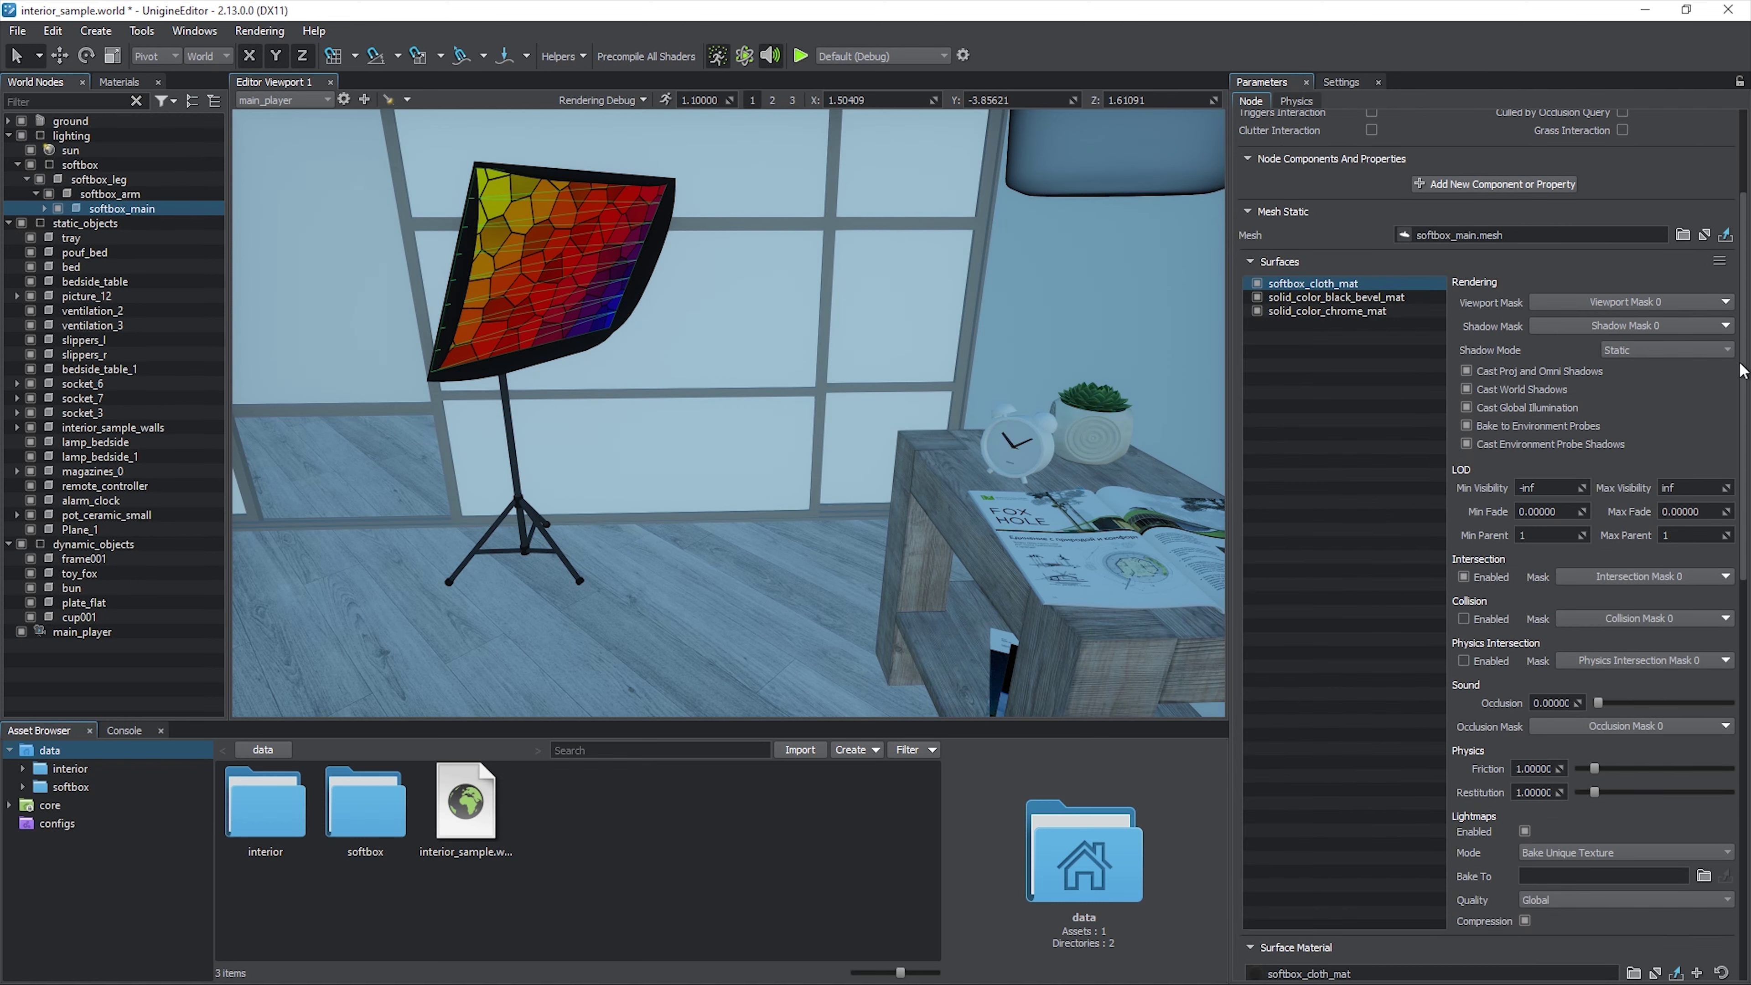
left_click_drag(1740, 371, 1655, 632)
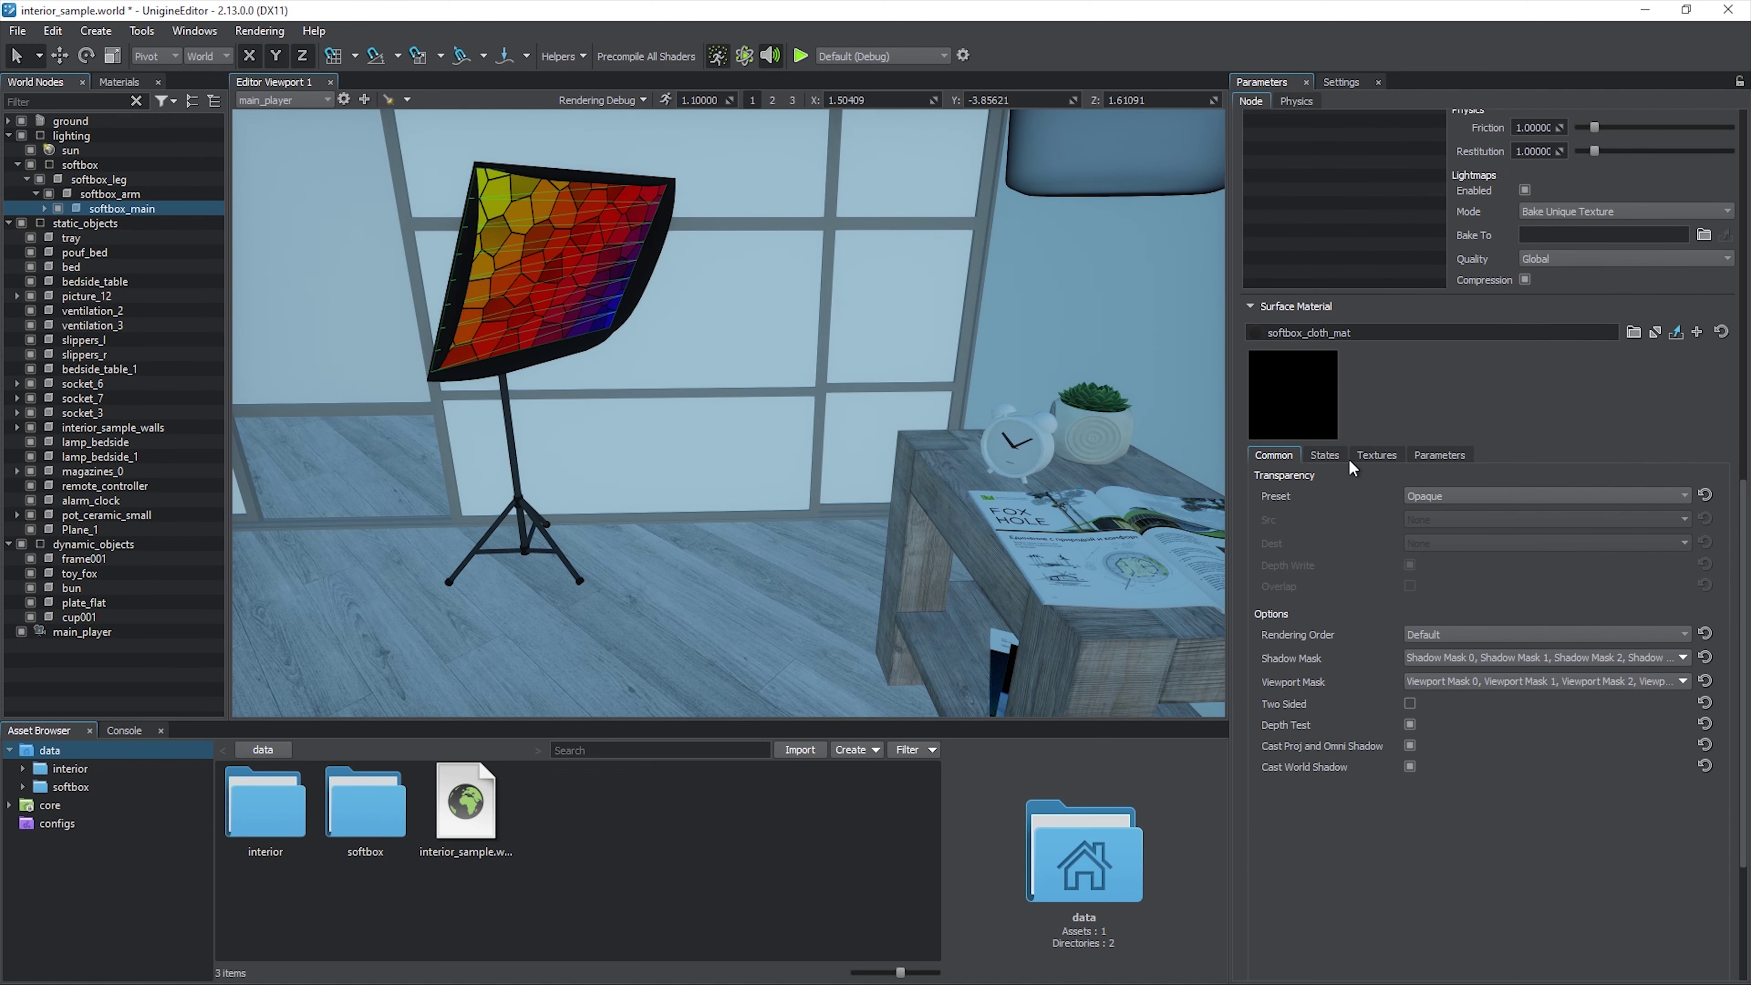
left_click(1334, 456)
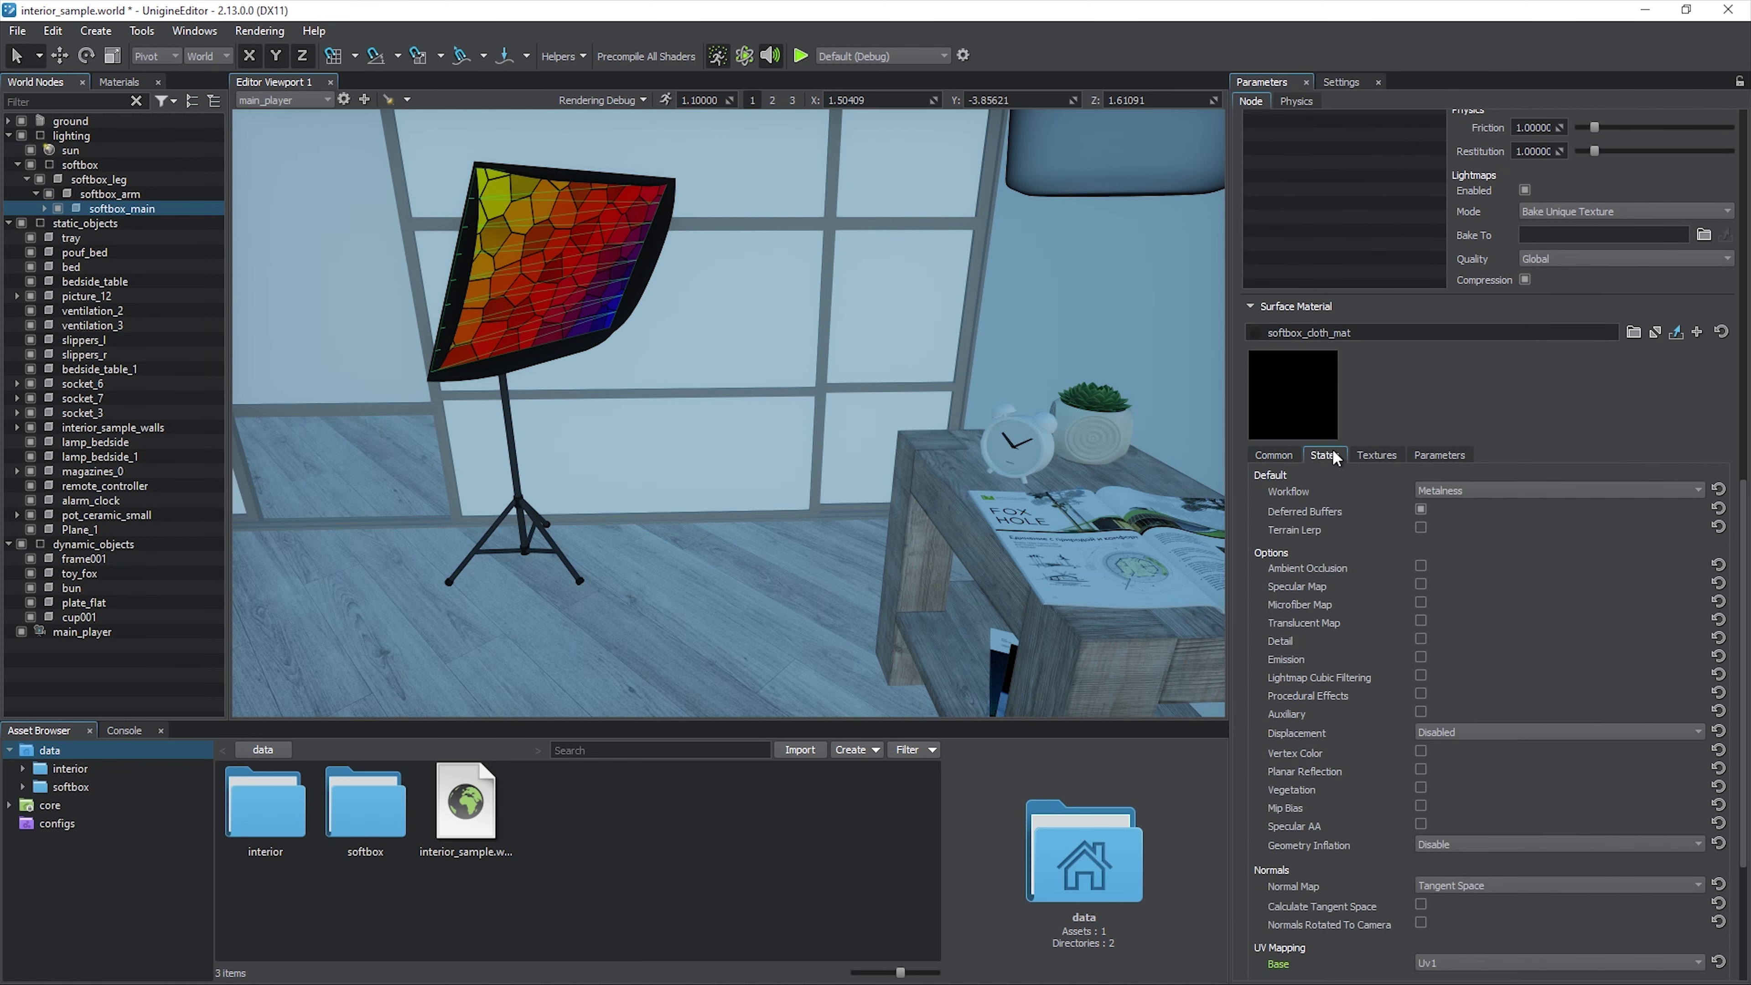
left_click(1420, 658)
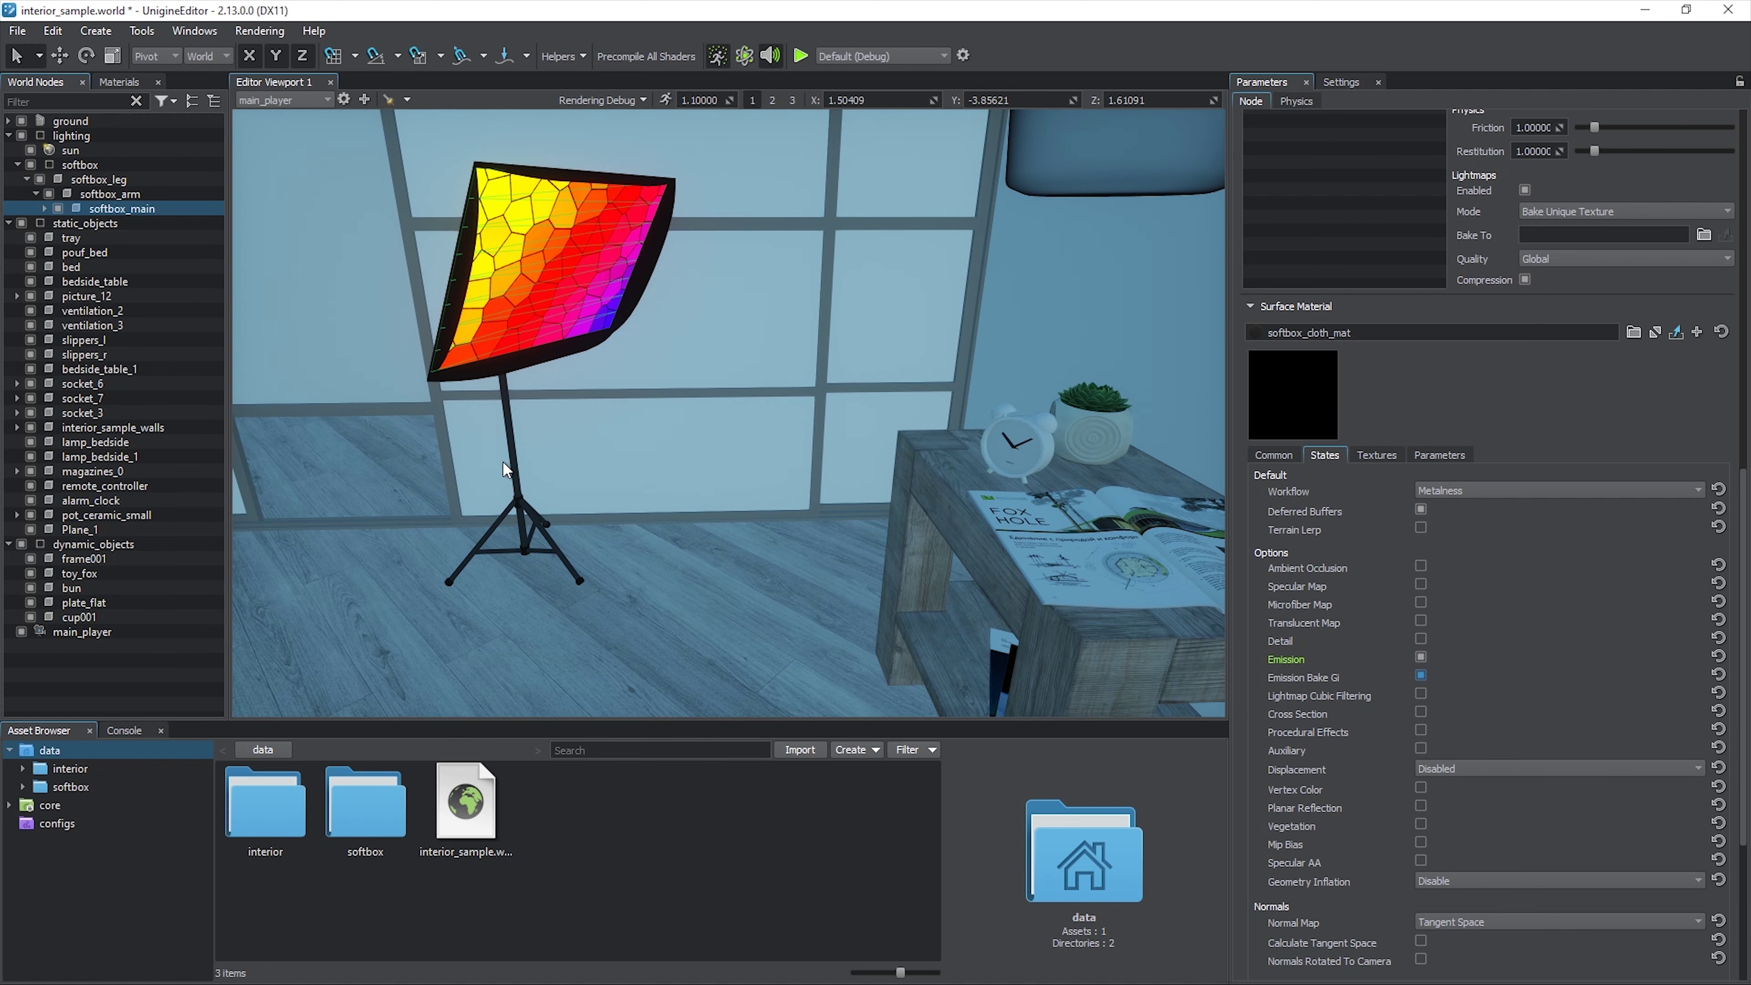
- Select all child nodes of static_objects and enable lightmaps for their surfaces
right_click_drag(504, 462, 981, 461)
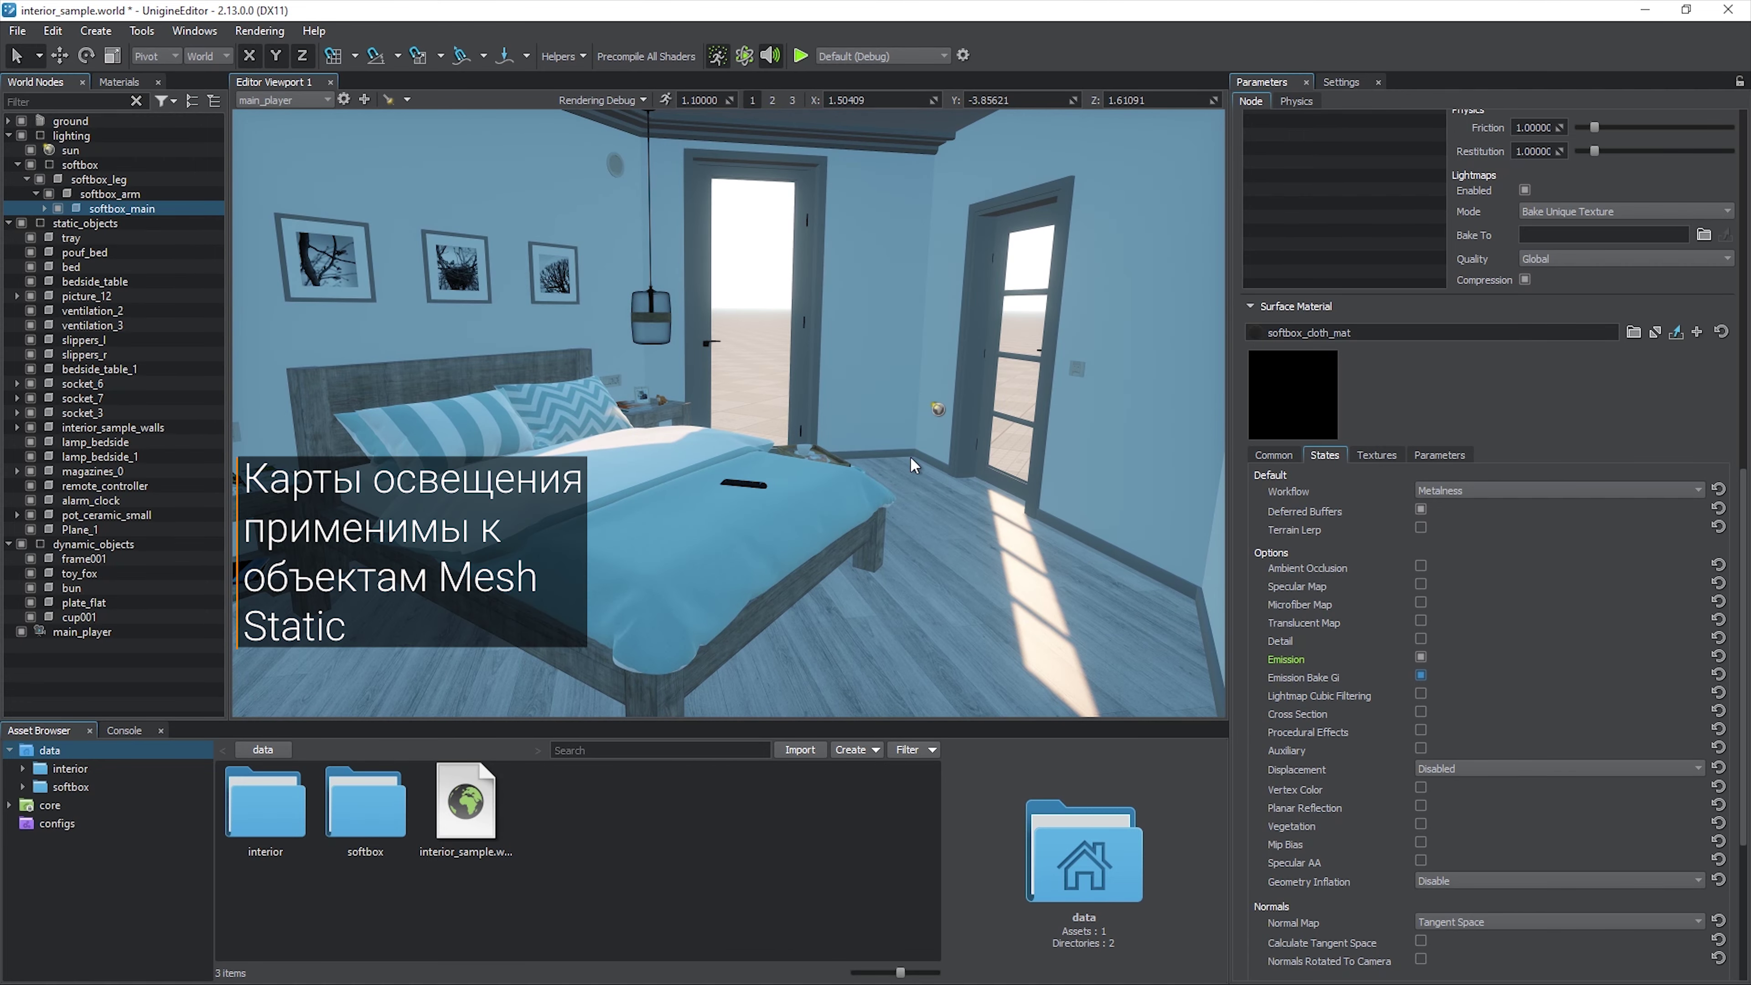
right_click(133, 223)
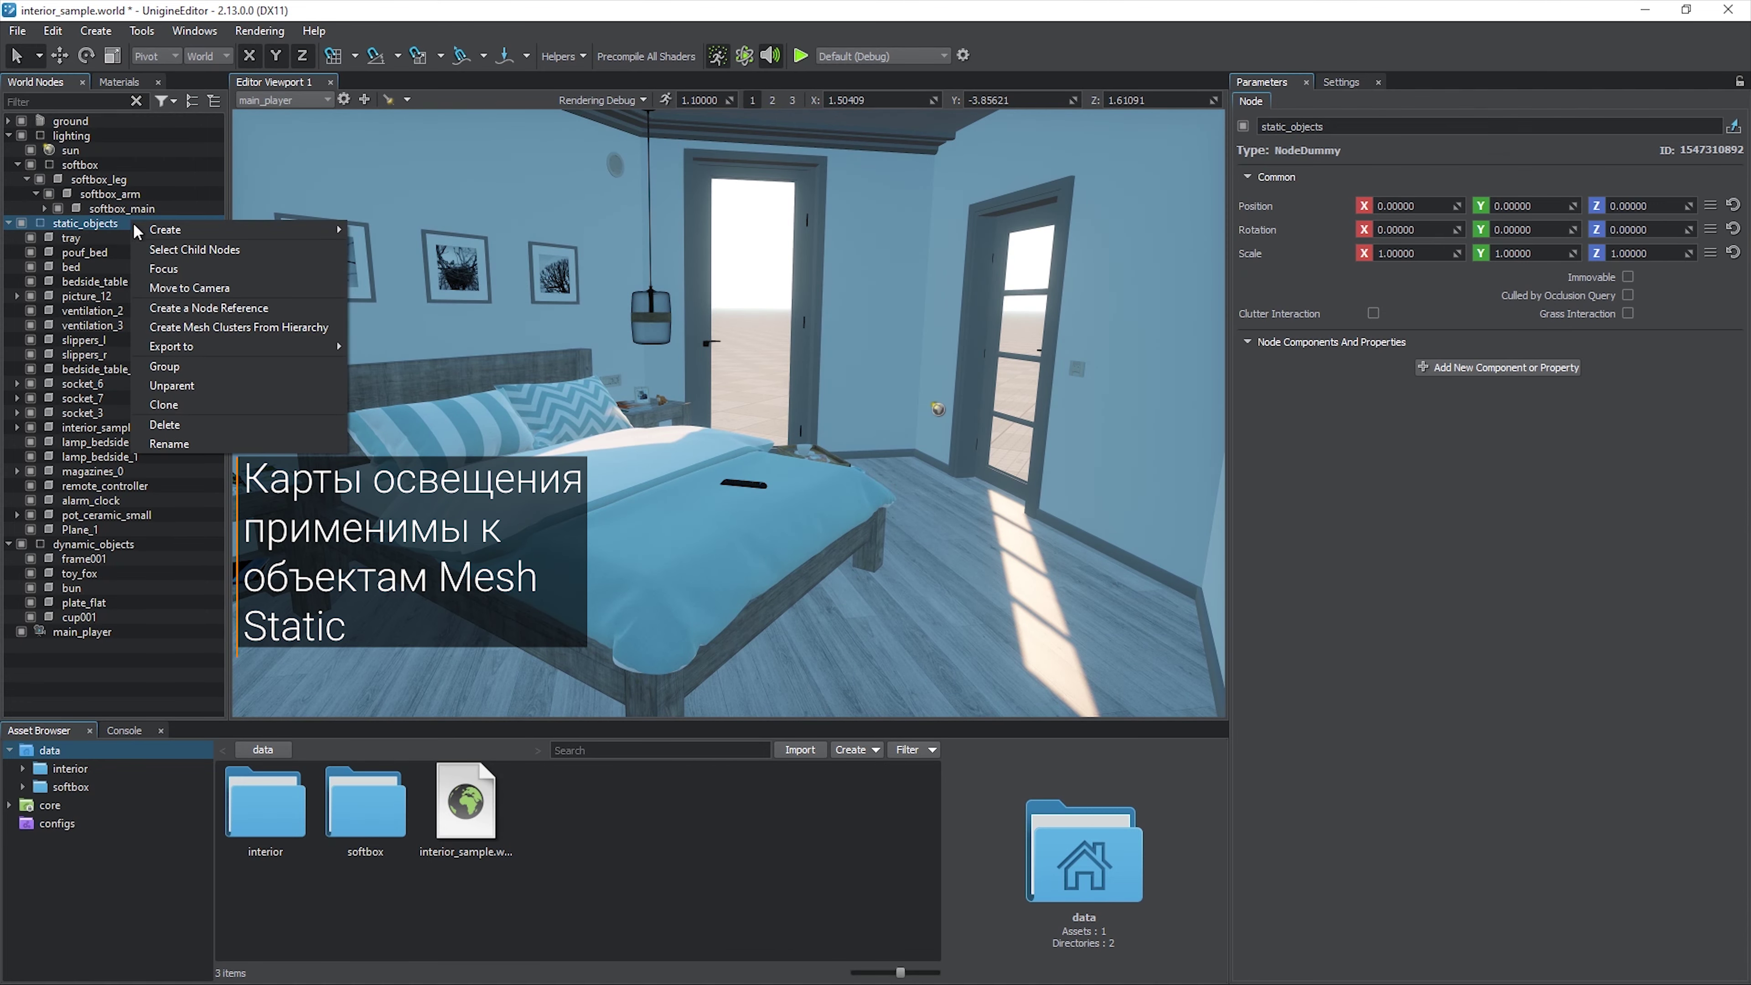
left_click(255, 251)
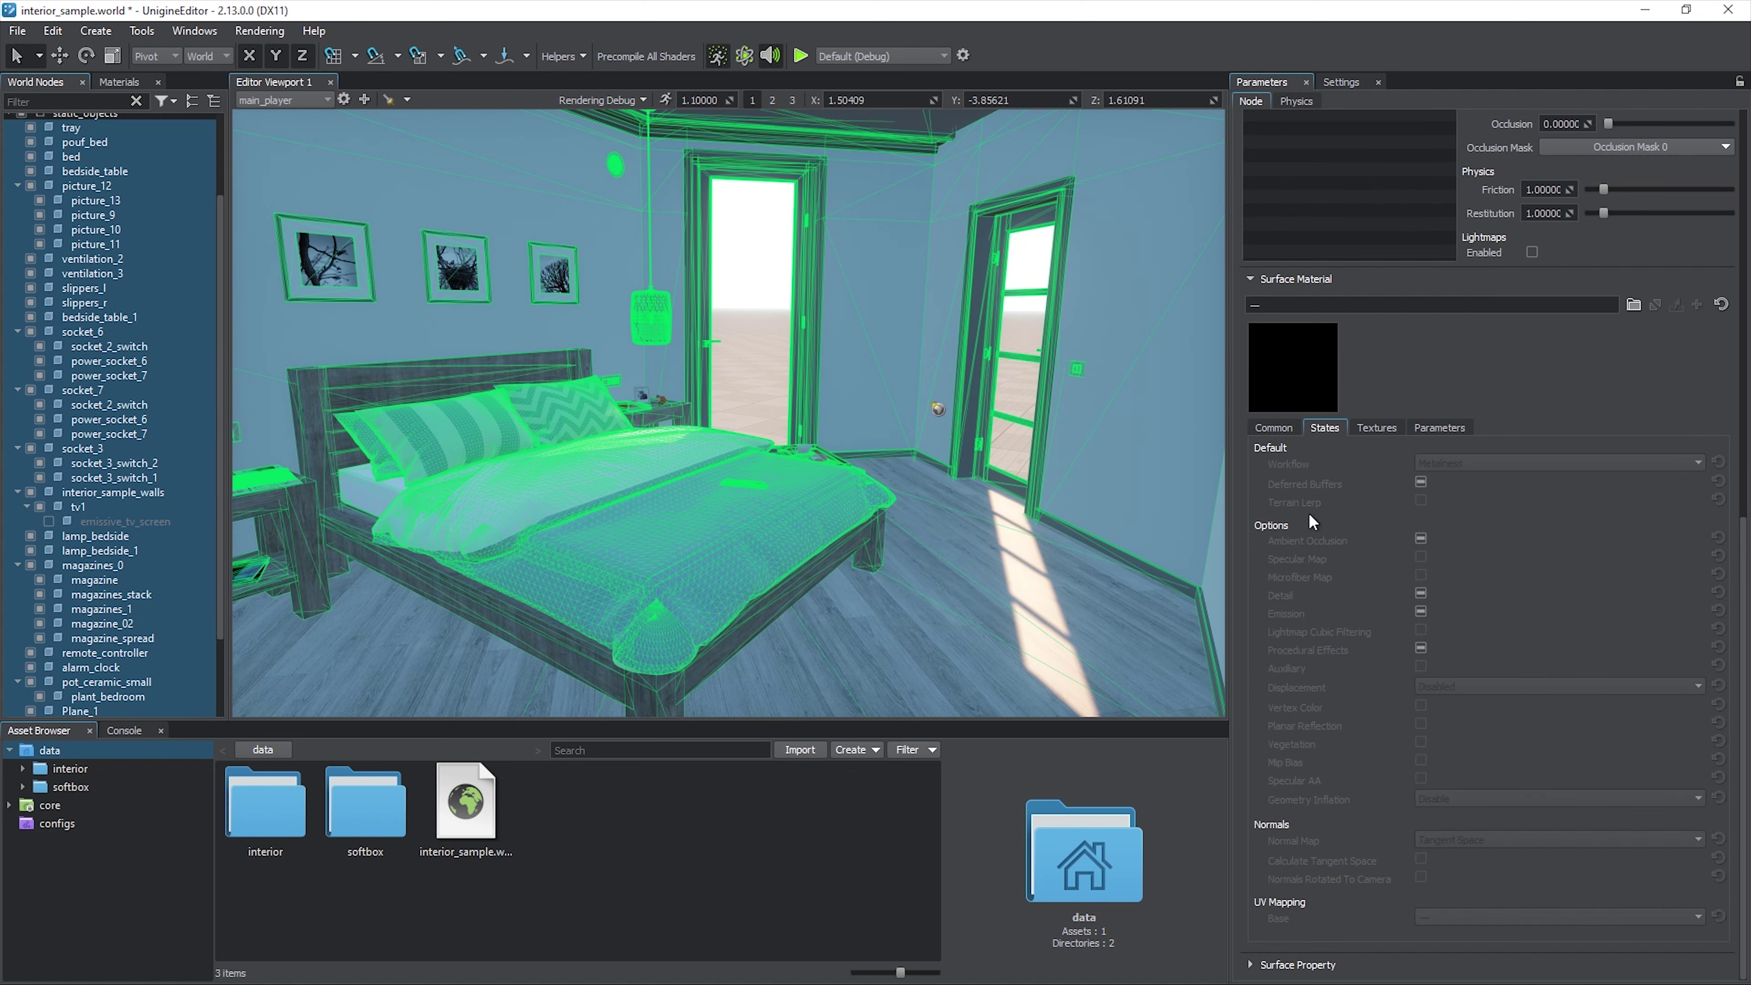
left_click_drag(1744, 690, 1739, 417)
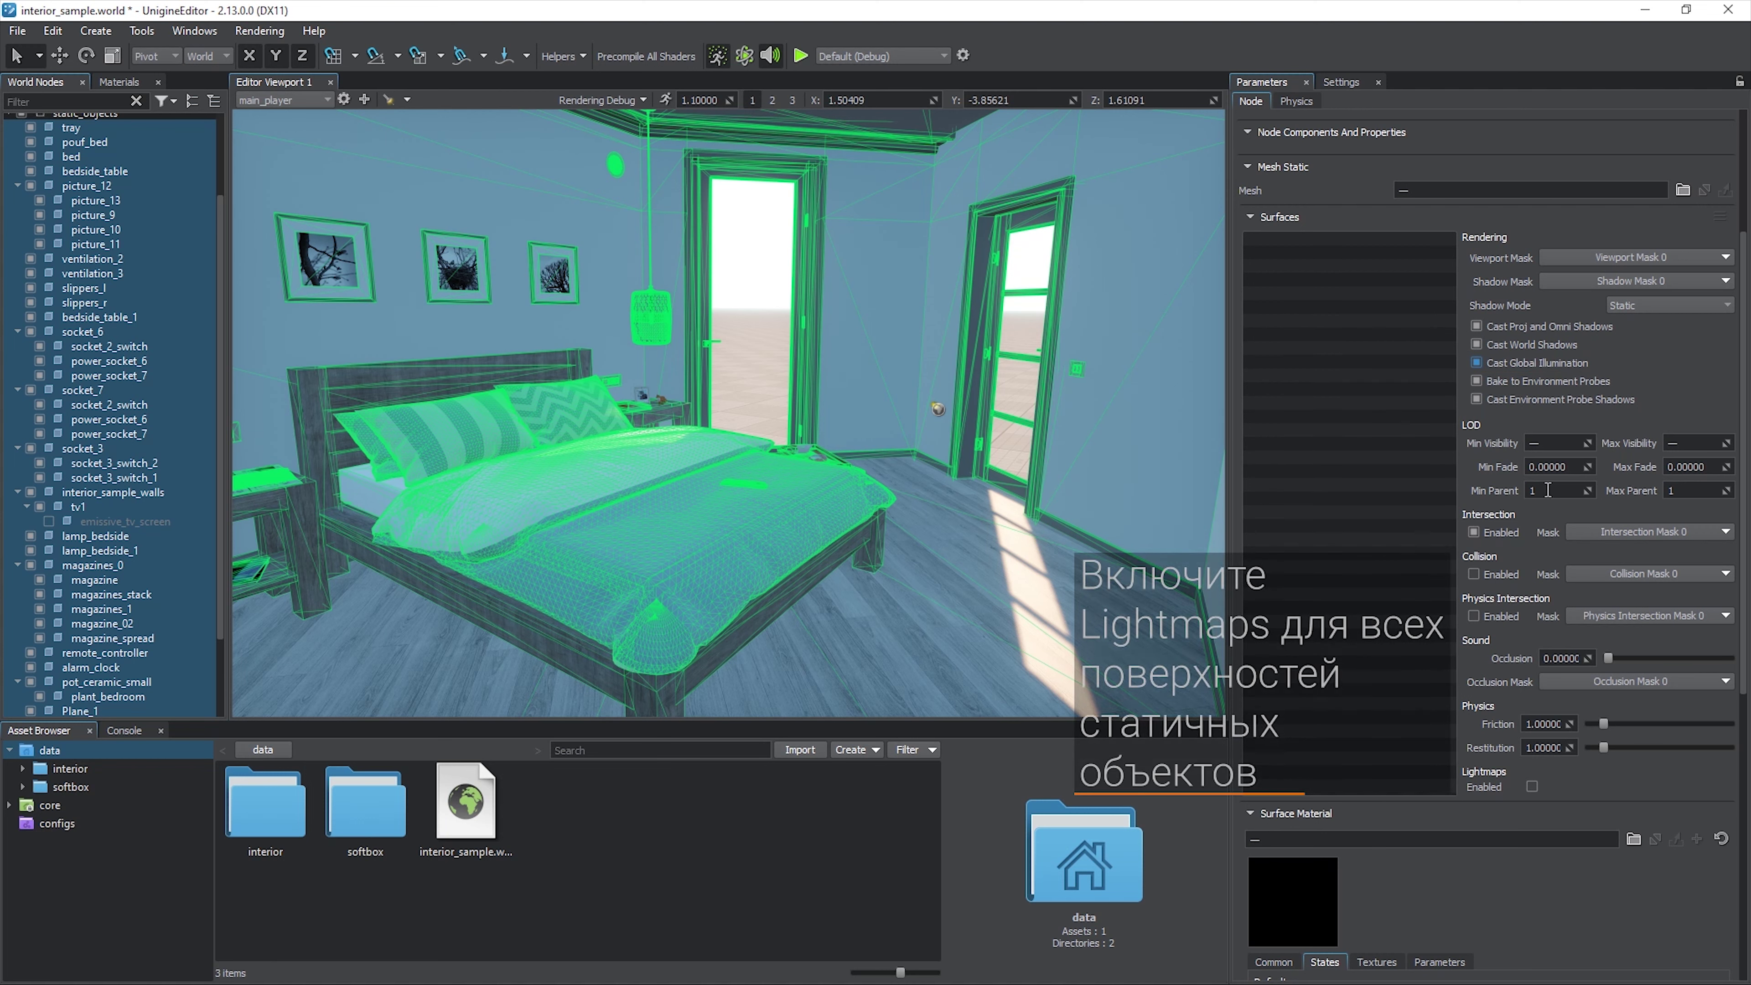
left_click(1532, 787)
- Set the static objects' lightmap mode to Bake Unique Texture and the quality to Medium
left_click(1546, 803)
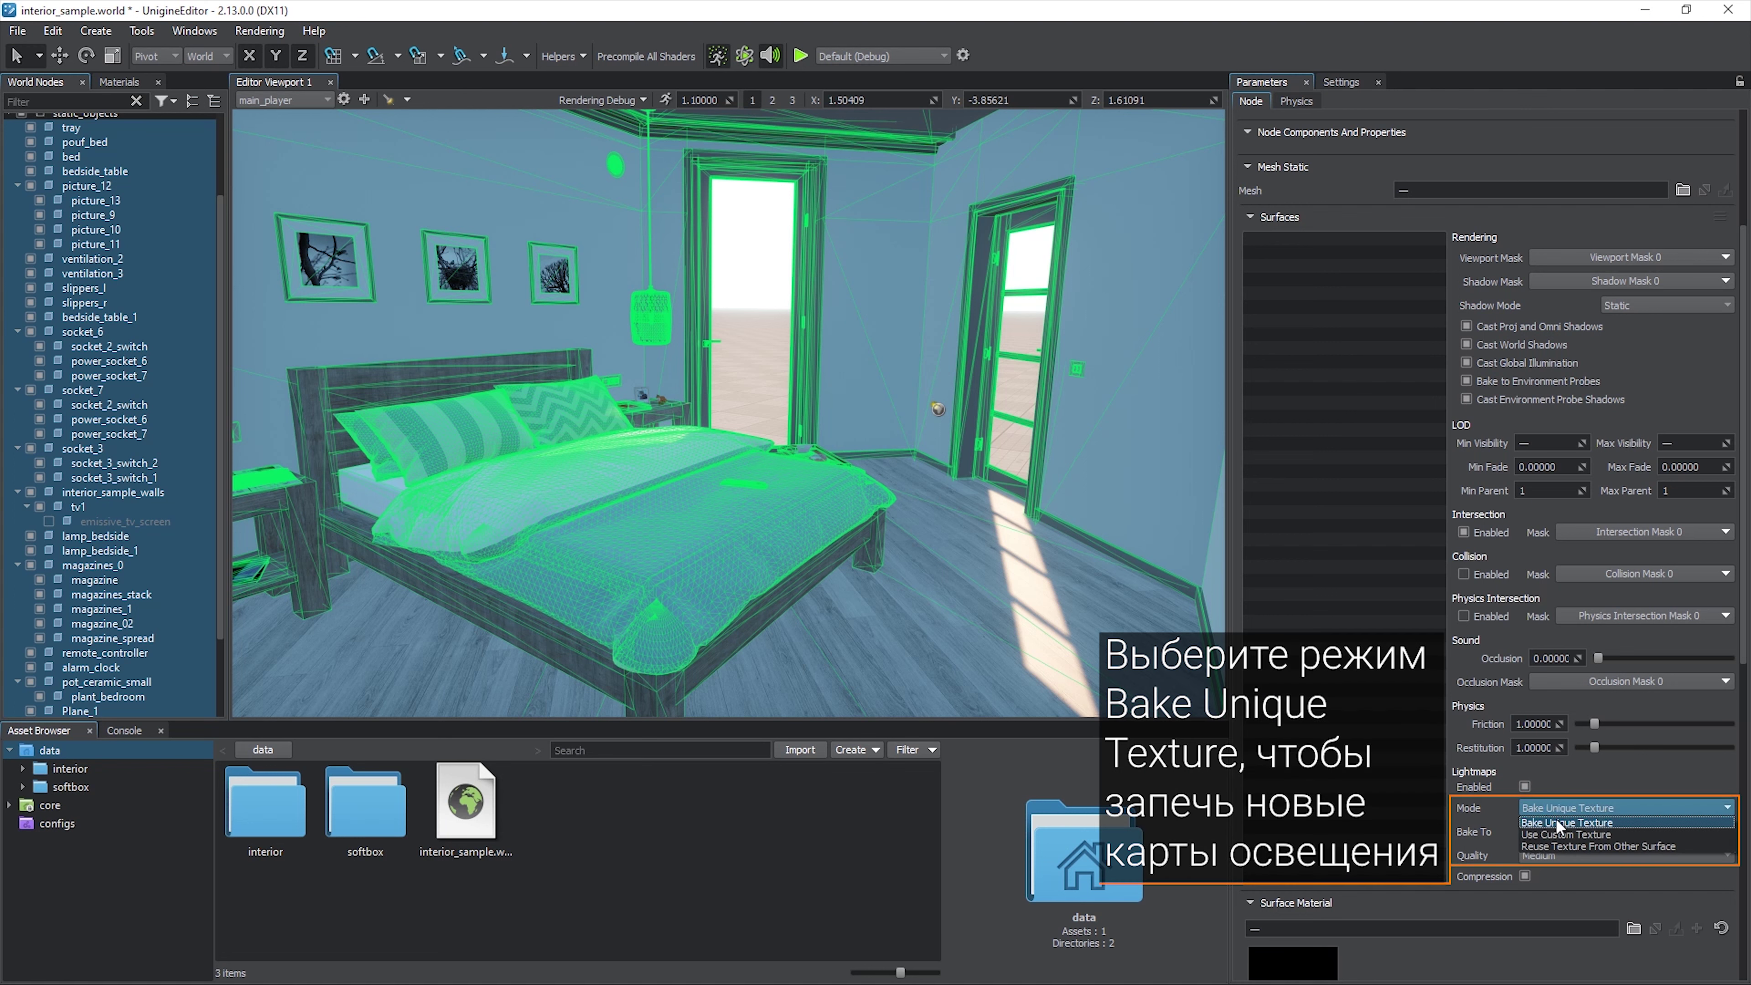
left_click(1555, 823)
left_click(1559, 856)
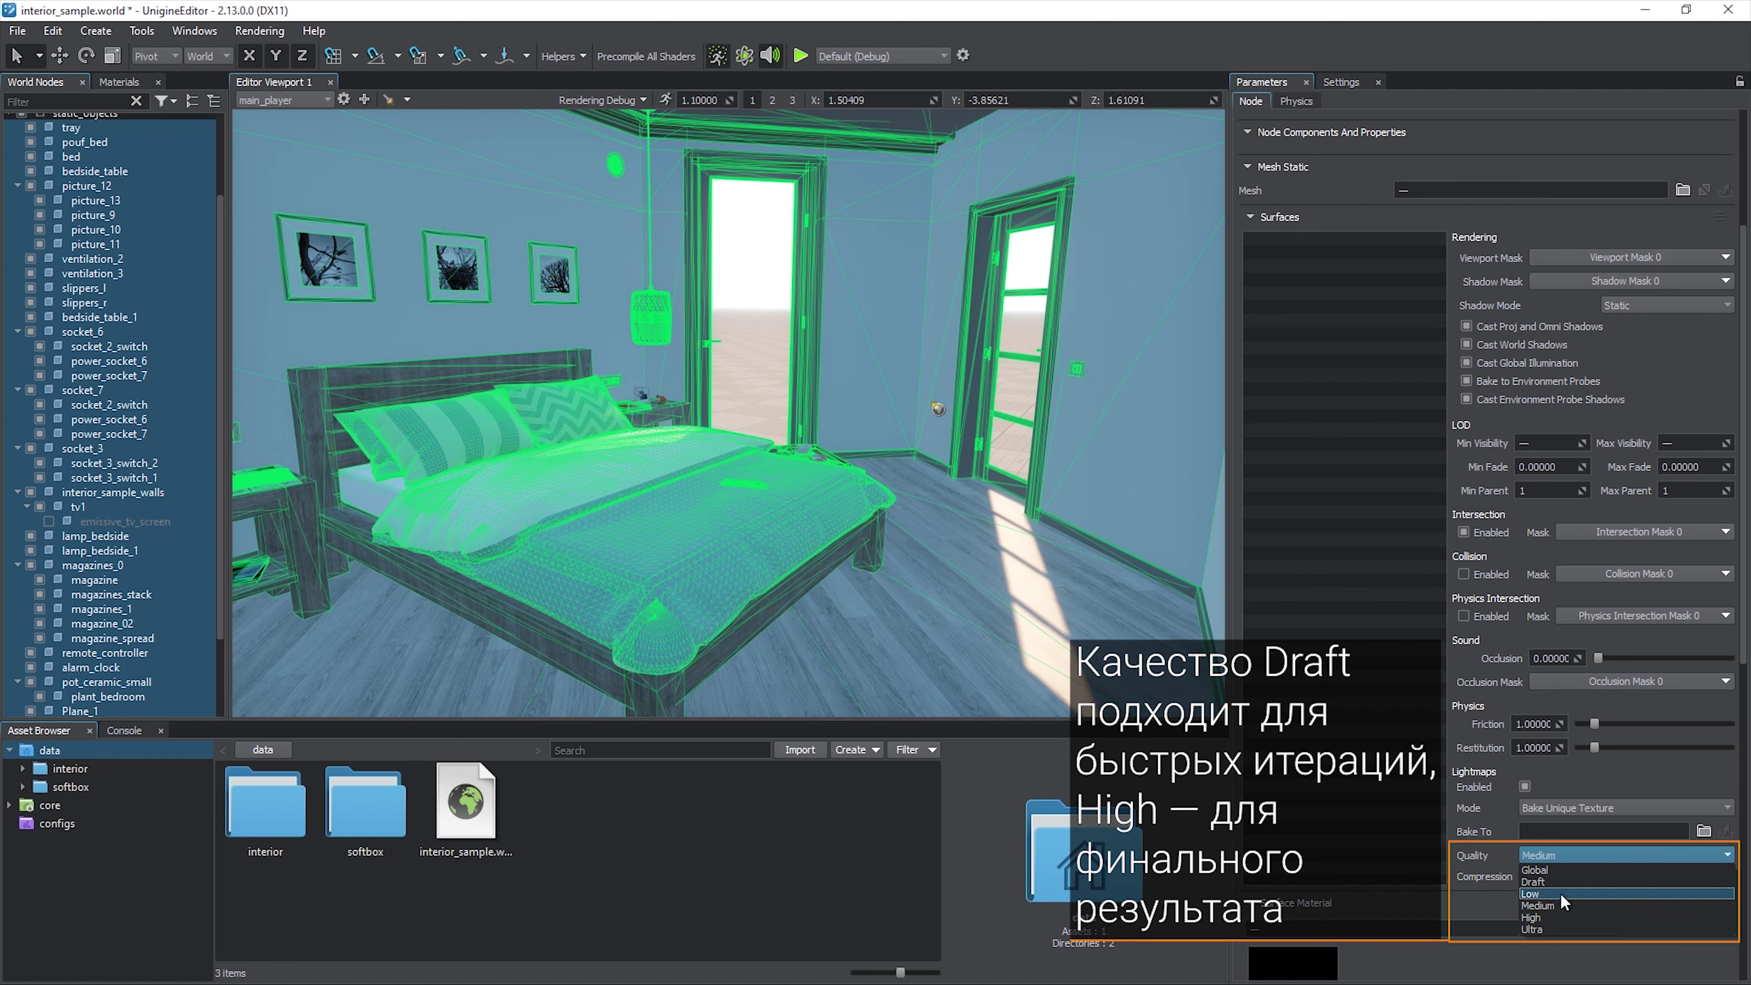
left_click(1560, 906)
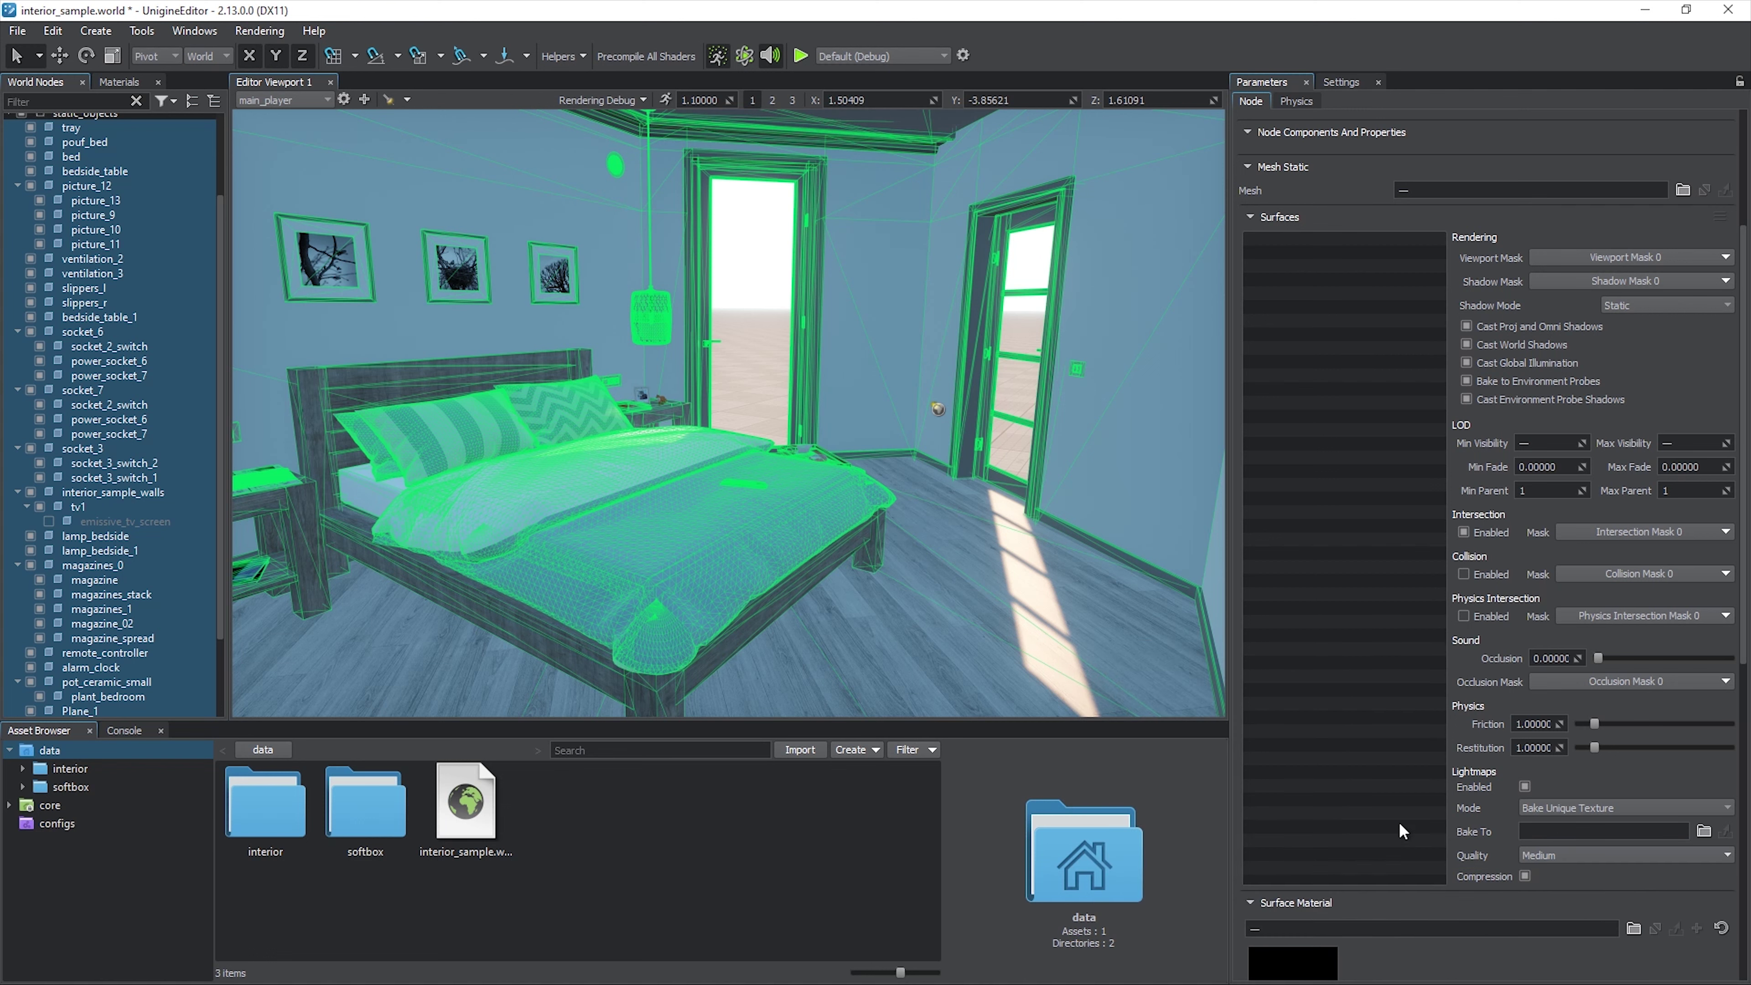
- Select all child nodes of dynamic_objects and disable Cast Global Illumination for their surfaces
left_click_drag(822, 550, 411, 475, "alt")
scroll(220, 532, "down", 3)
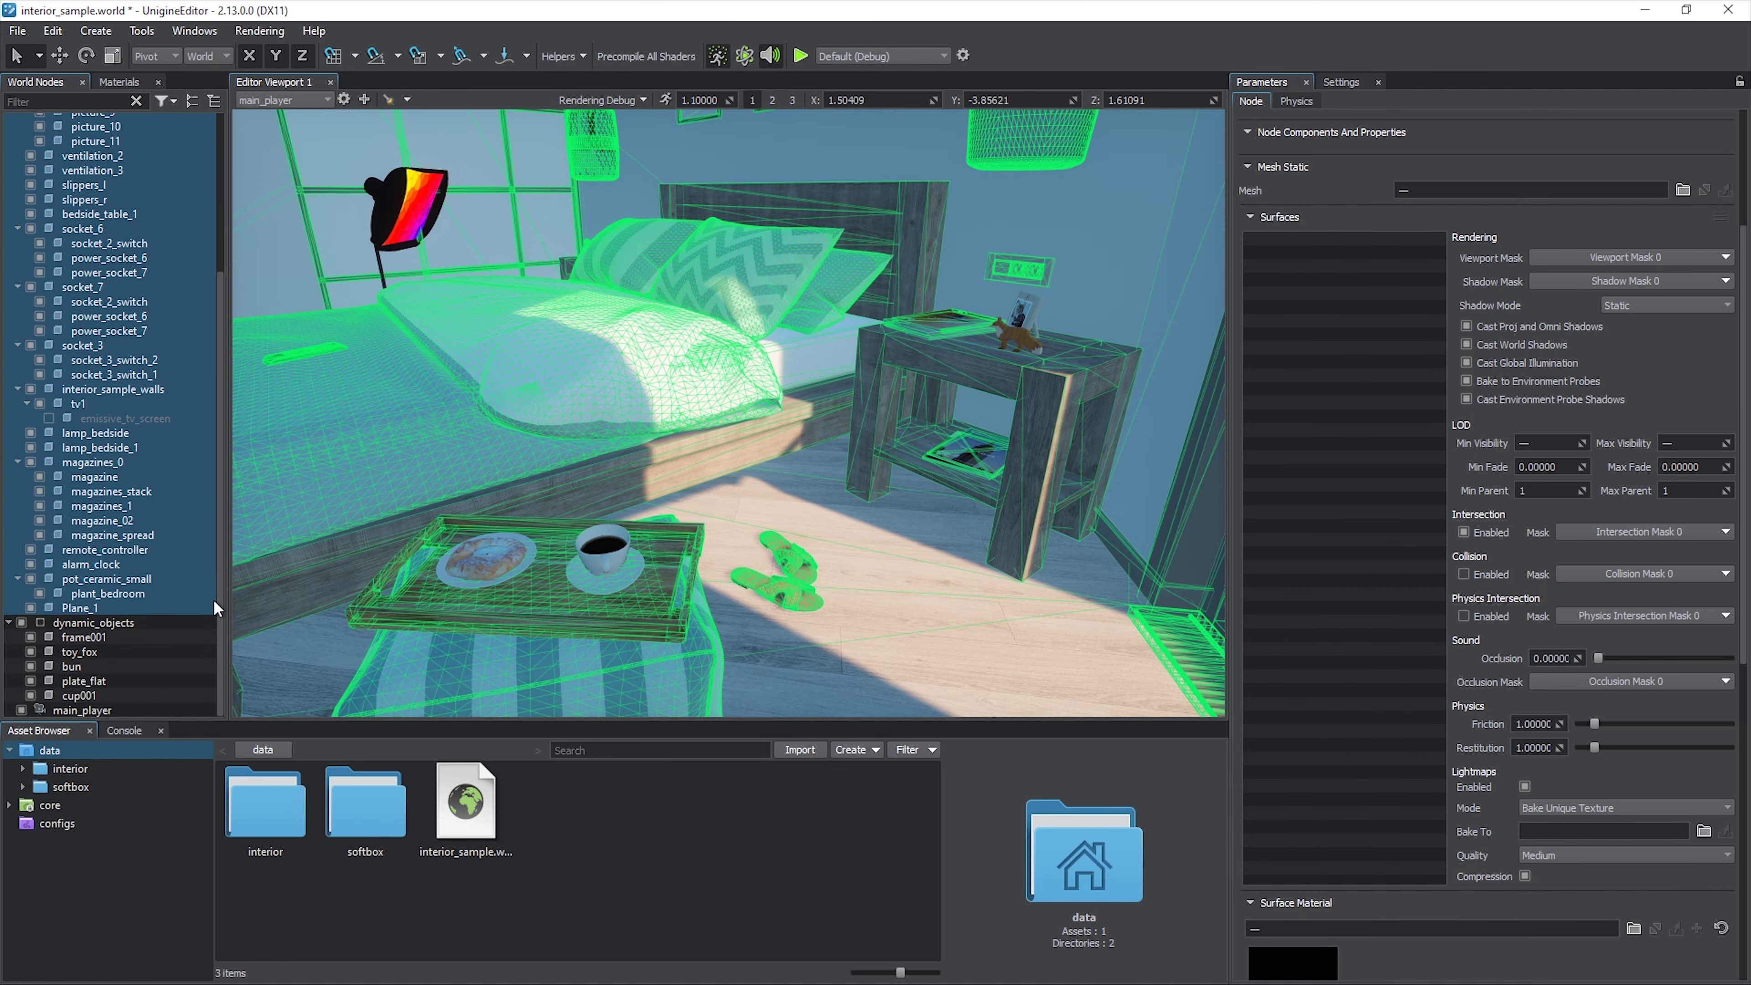
right_click(129, 631)
left_click(158, 652)
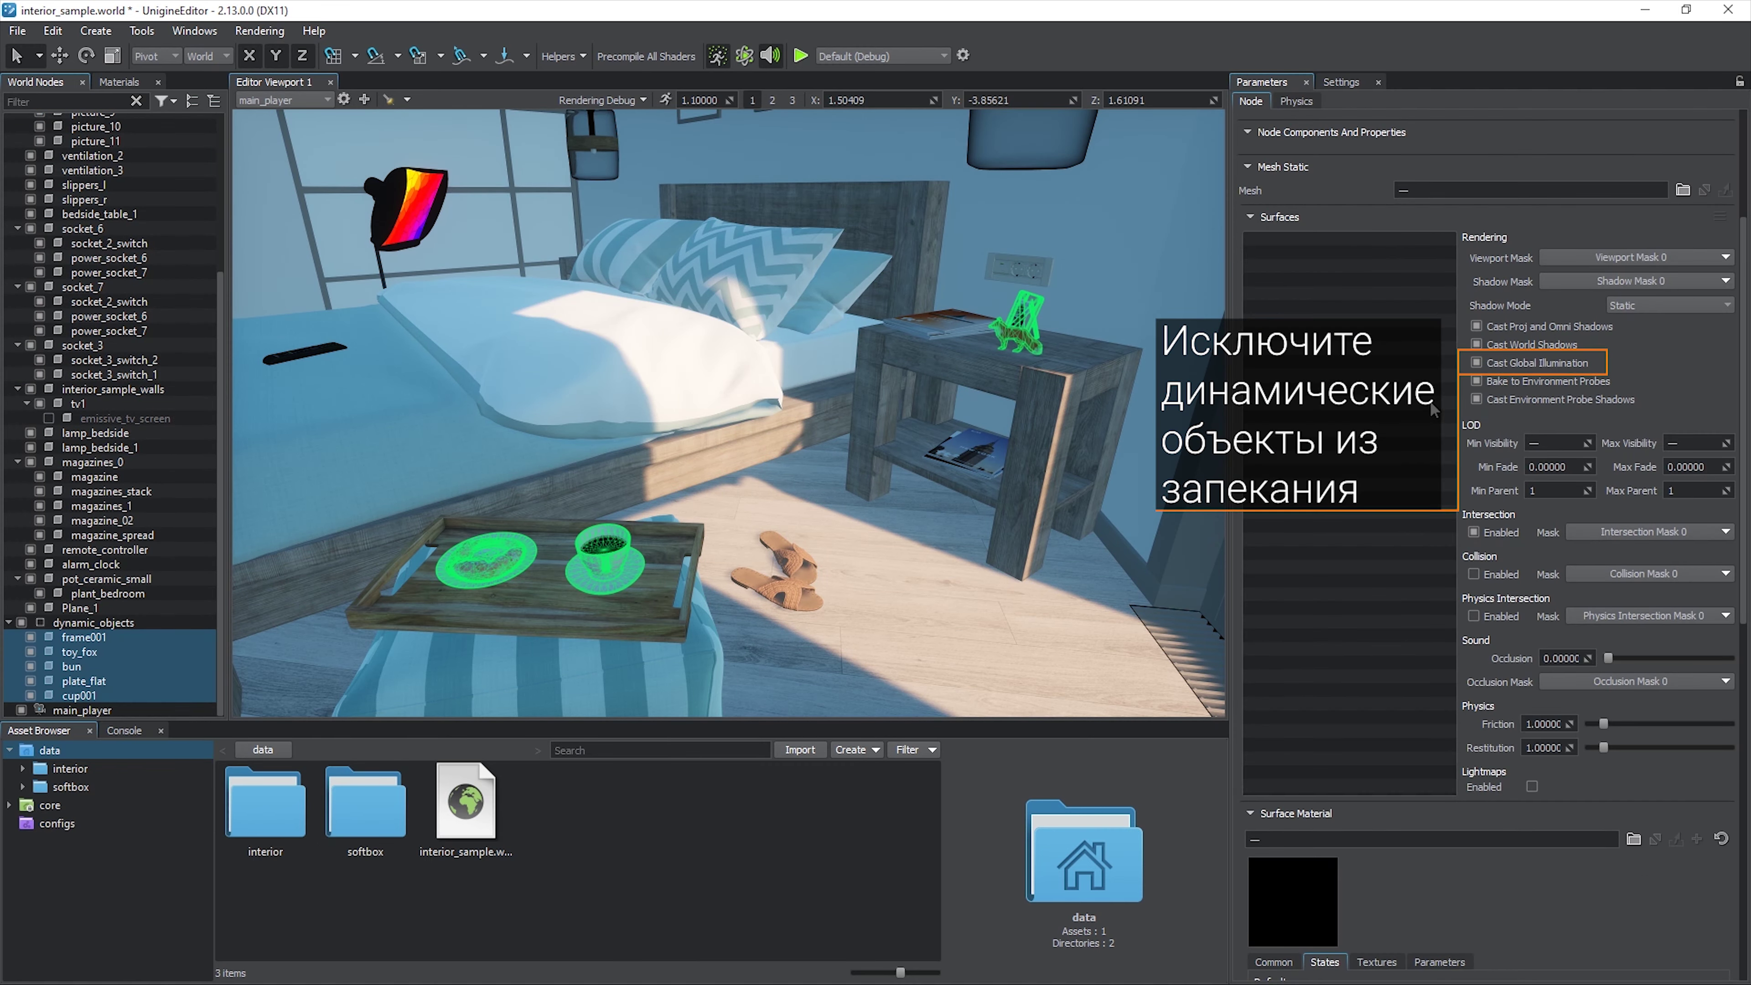
- Enable the Lightmap buffer in the rendering settings
key("s")
right_click_drag(852, 527, 709, 484)
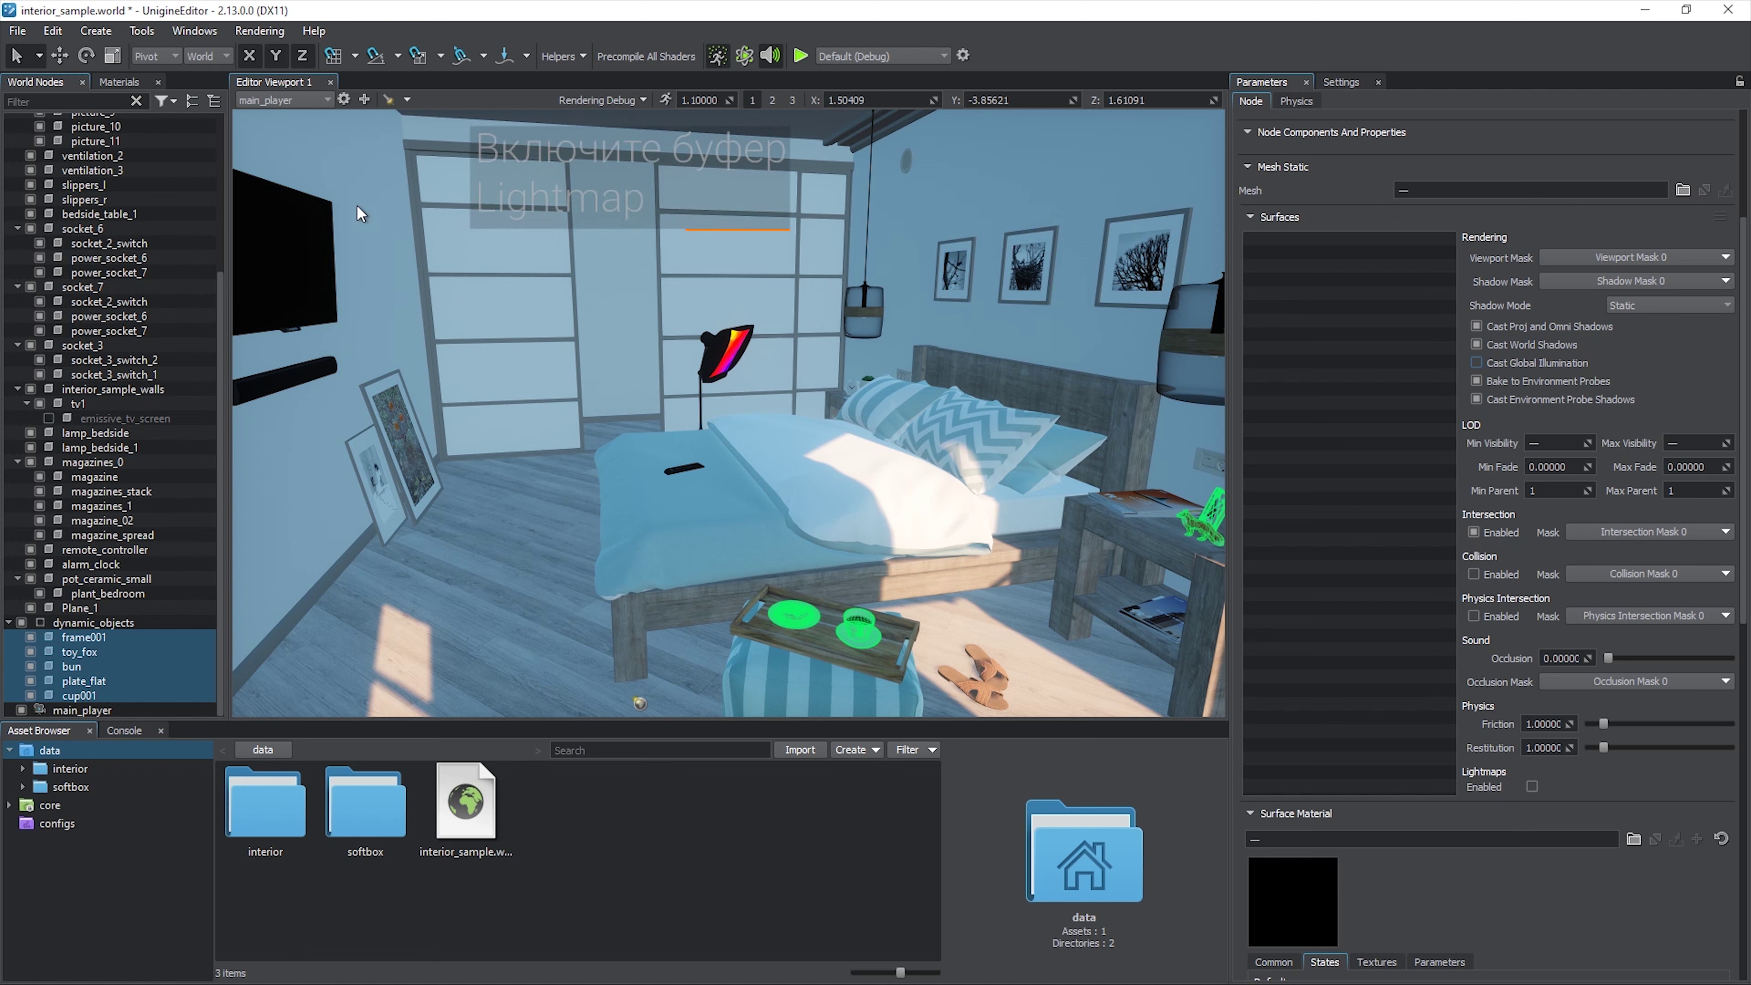
left_click(259, 31)
mouse_move(329, 116)
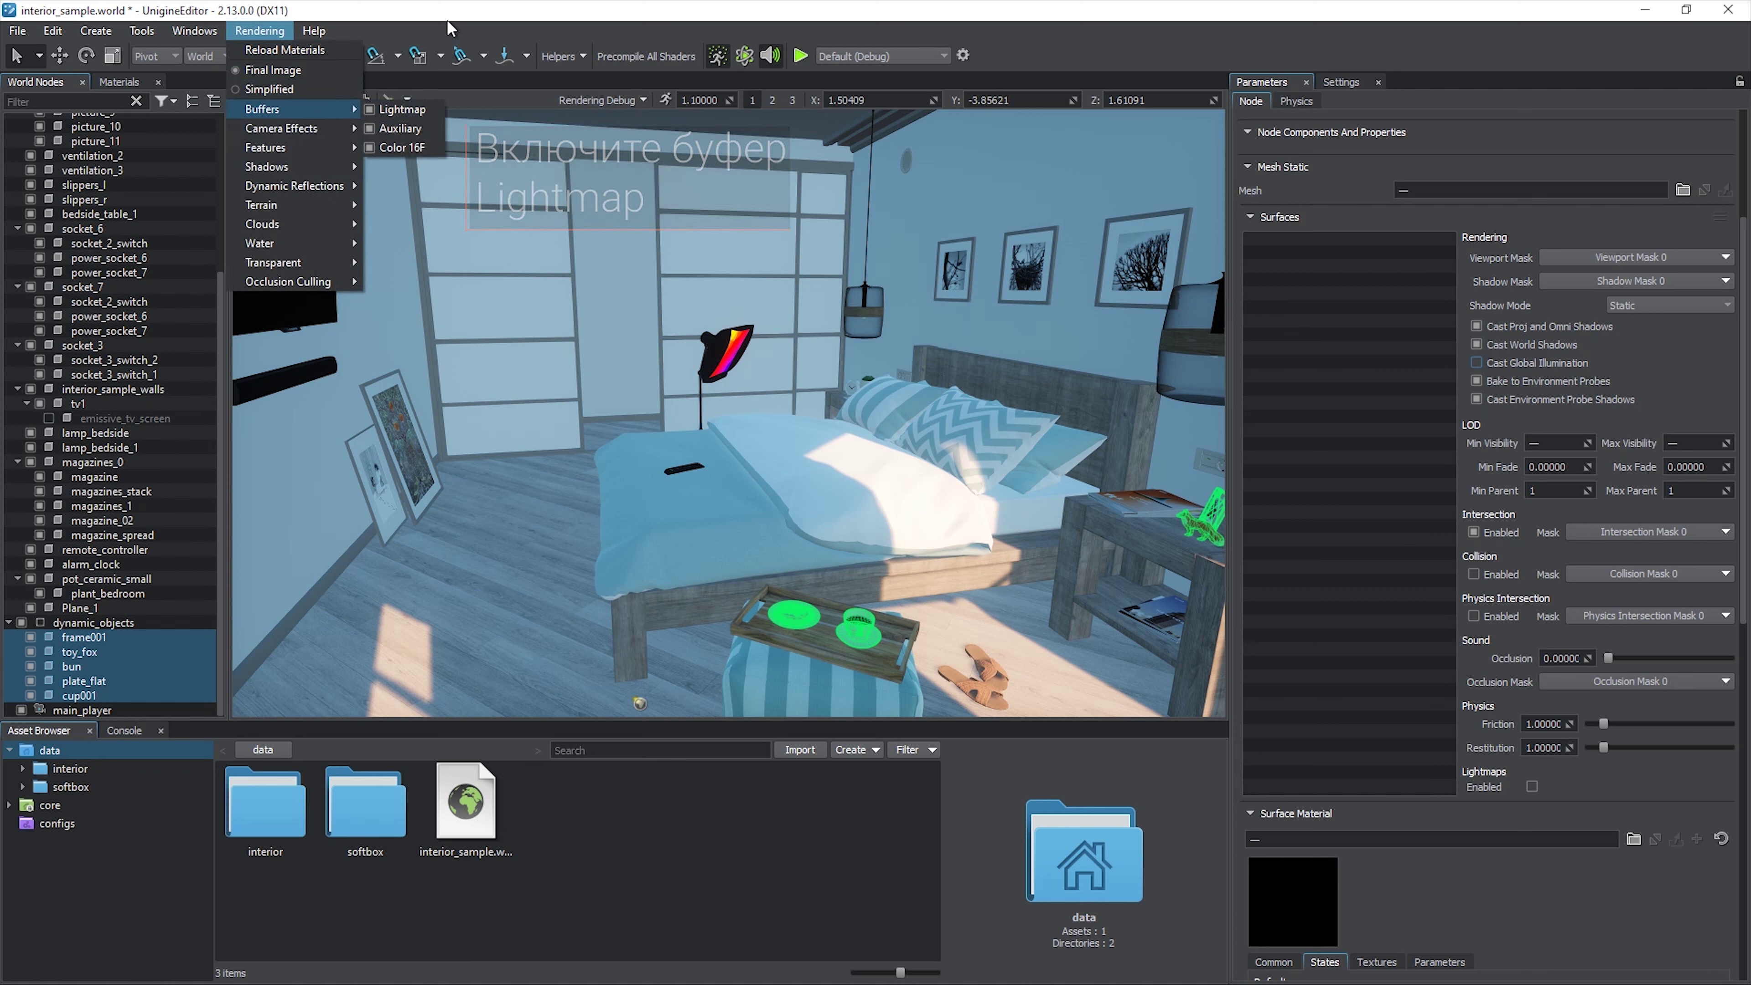
left_click(424, 116)
- Display the striped pouf and its surroundings in the Baked Lightmap Checker rendering debug mode
key("w")
right_click_drag(612, 348, 658, 481)
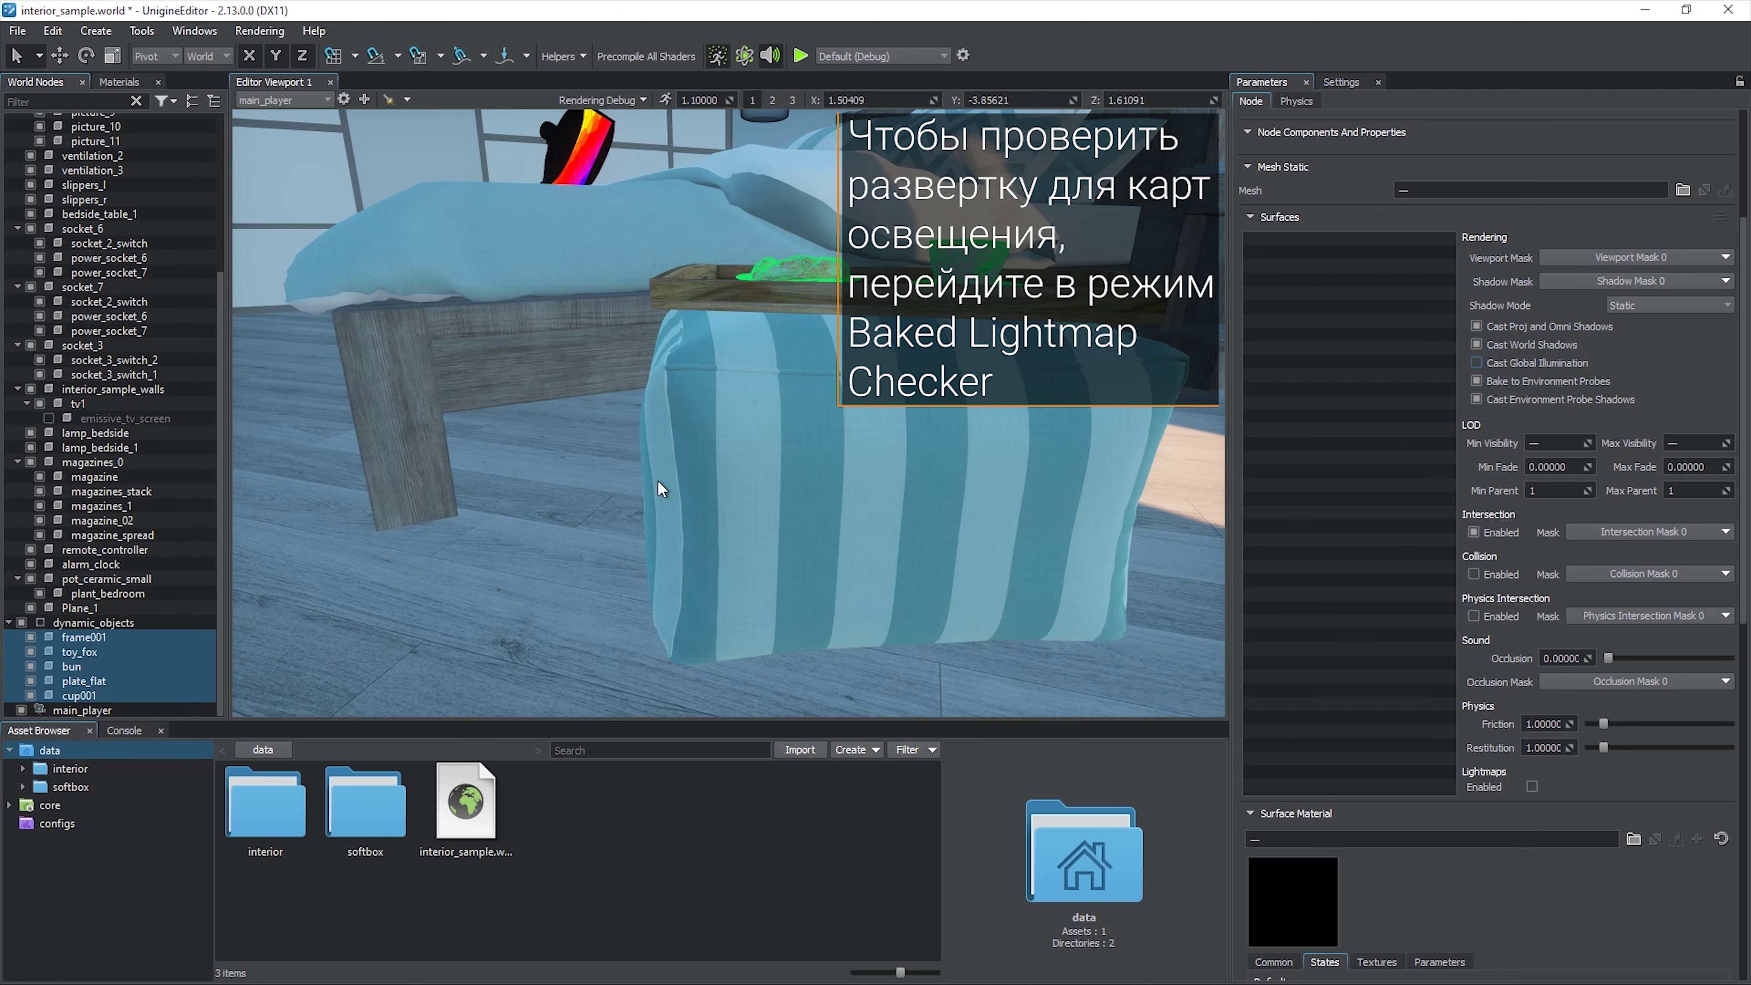
left_click(645, 98)
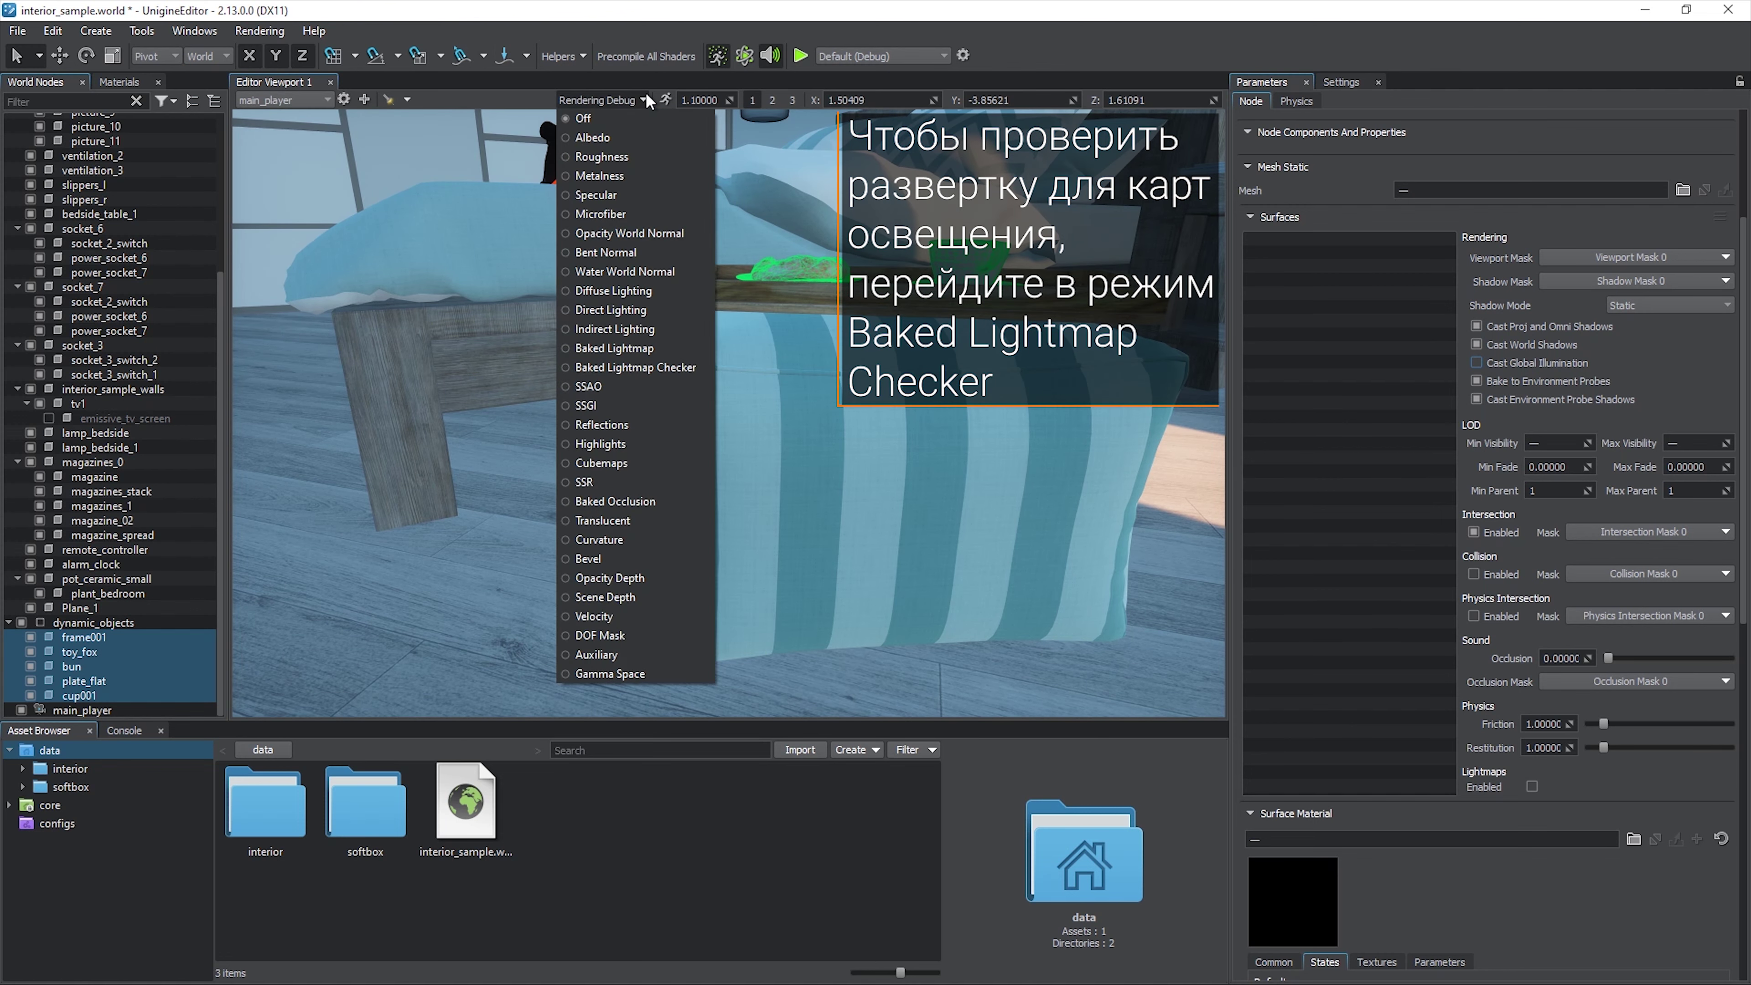
left_click(682, 367)
- Select the static objects from Plane_1 up to tray and examine how uniform the checker pattern is on the bed
left_click(207, 610)
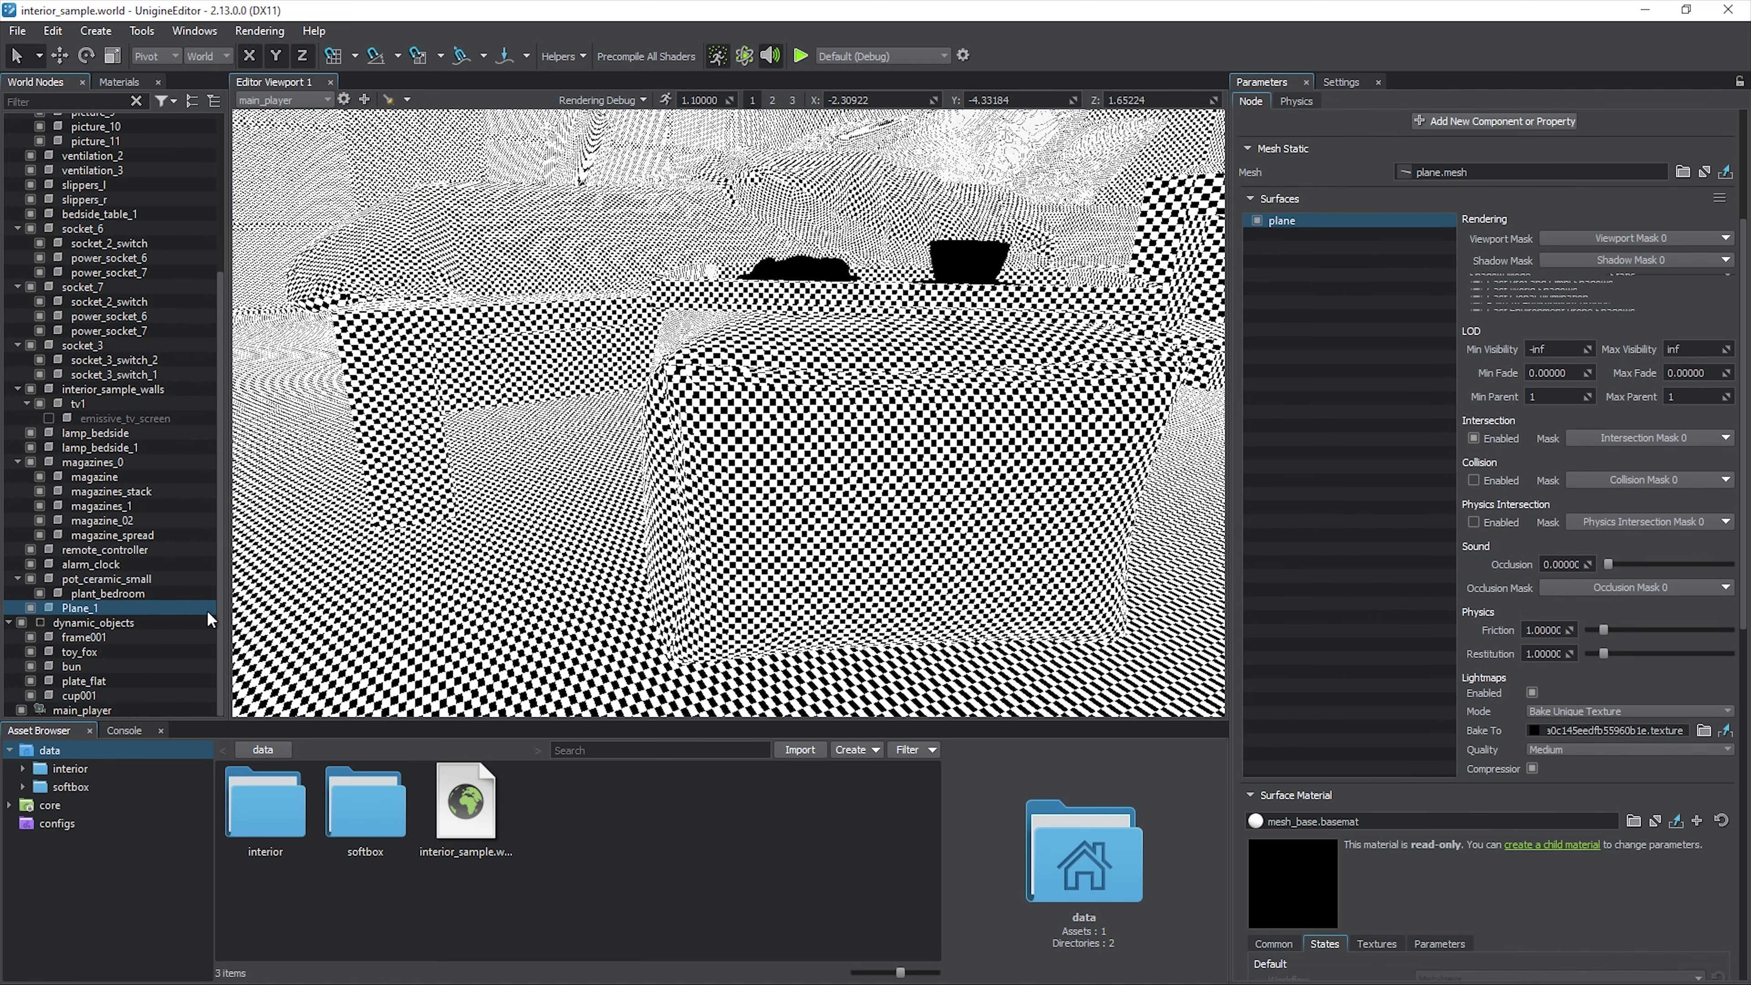
scroll(219, 593, "up", 3)
left_click(138, 152, "shift")
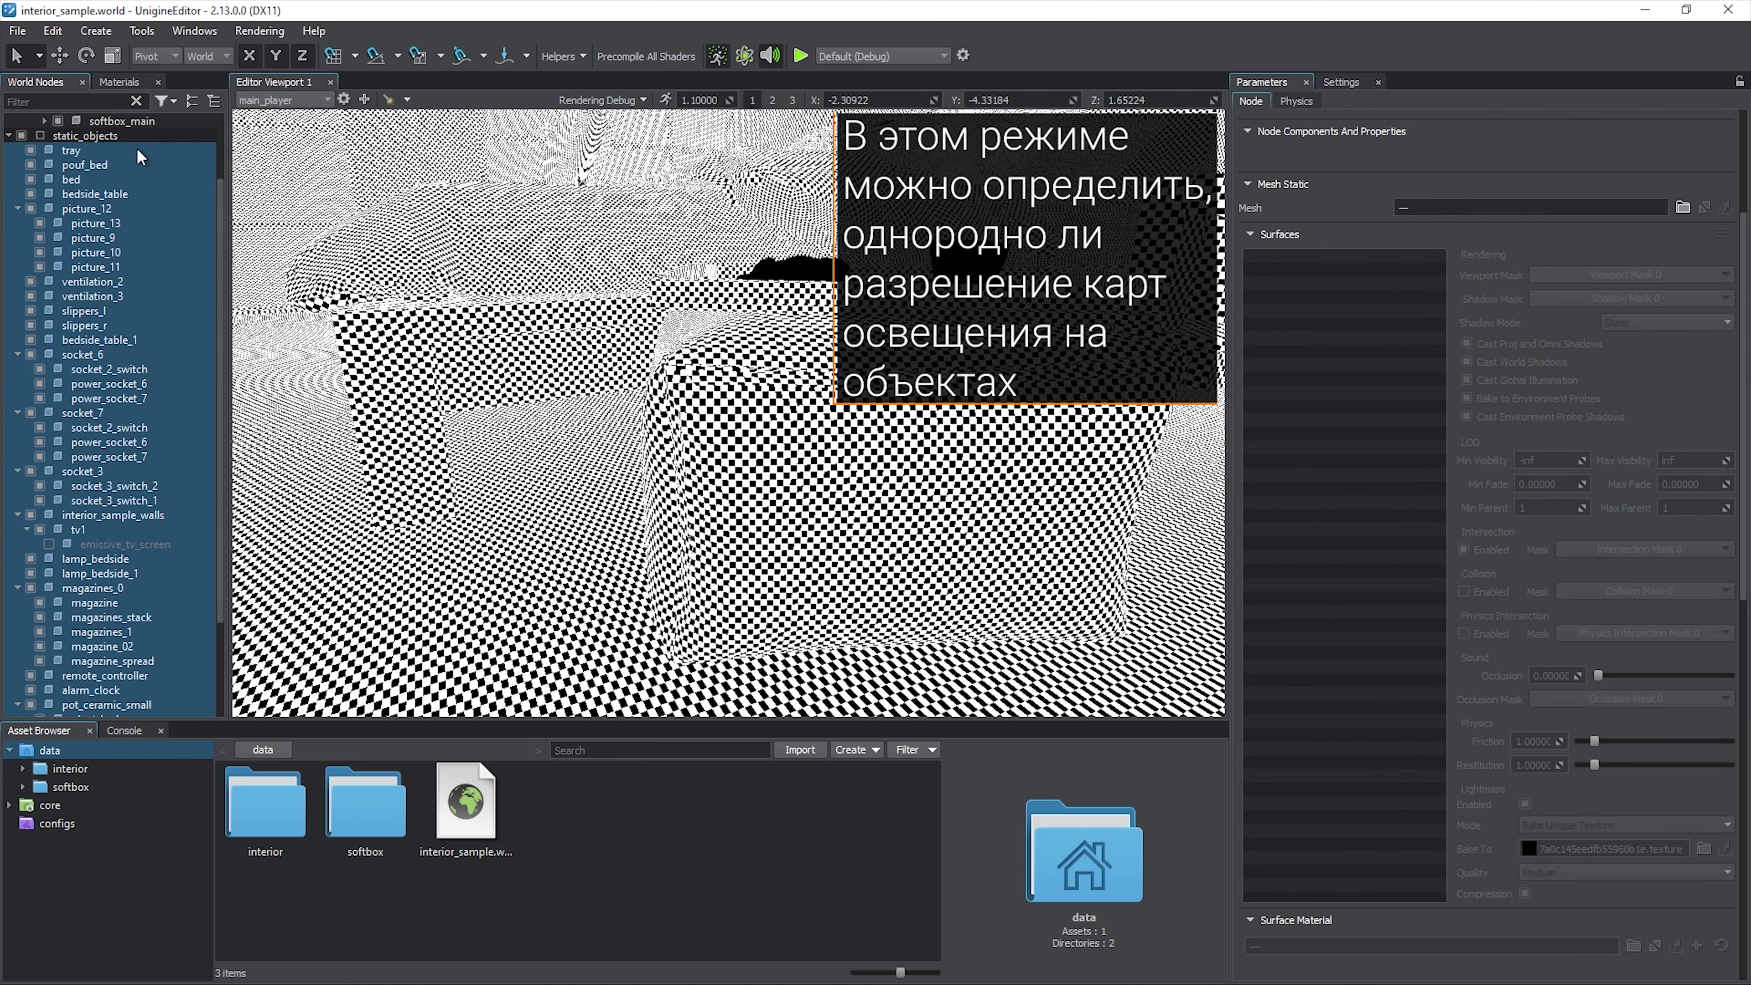
right_click_drag(564, 560, 1026, 496)
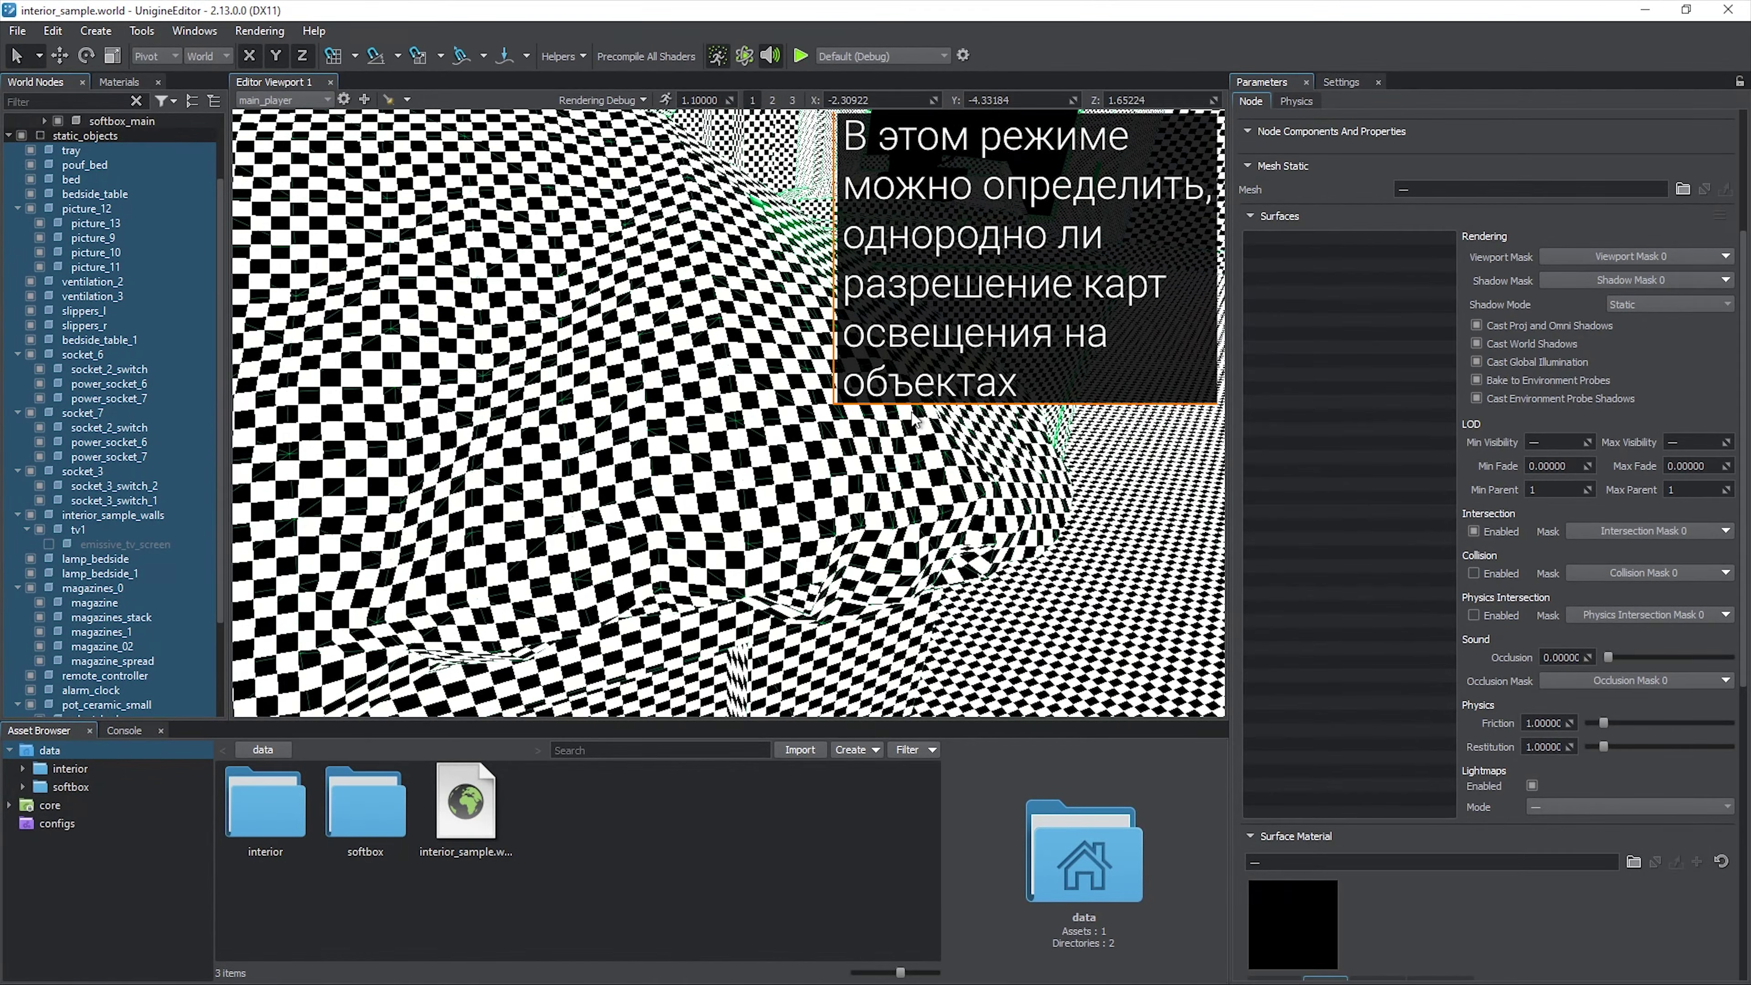
- Turn the rendering debug mode off and clear the selection of static objects
left_click(630, 101)
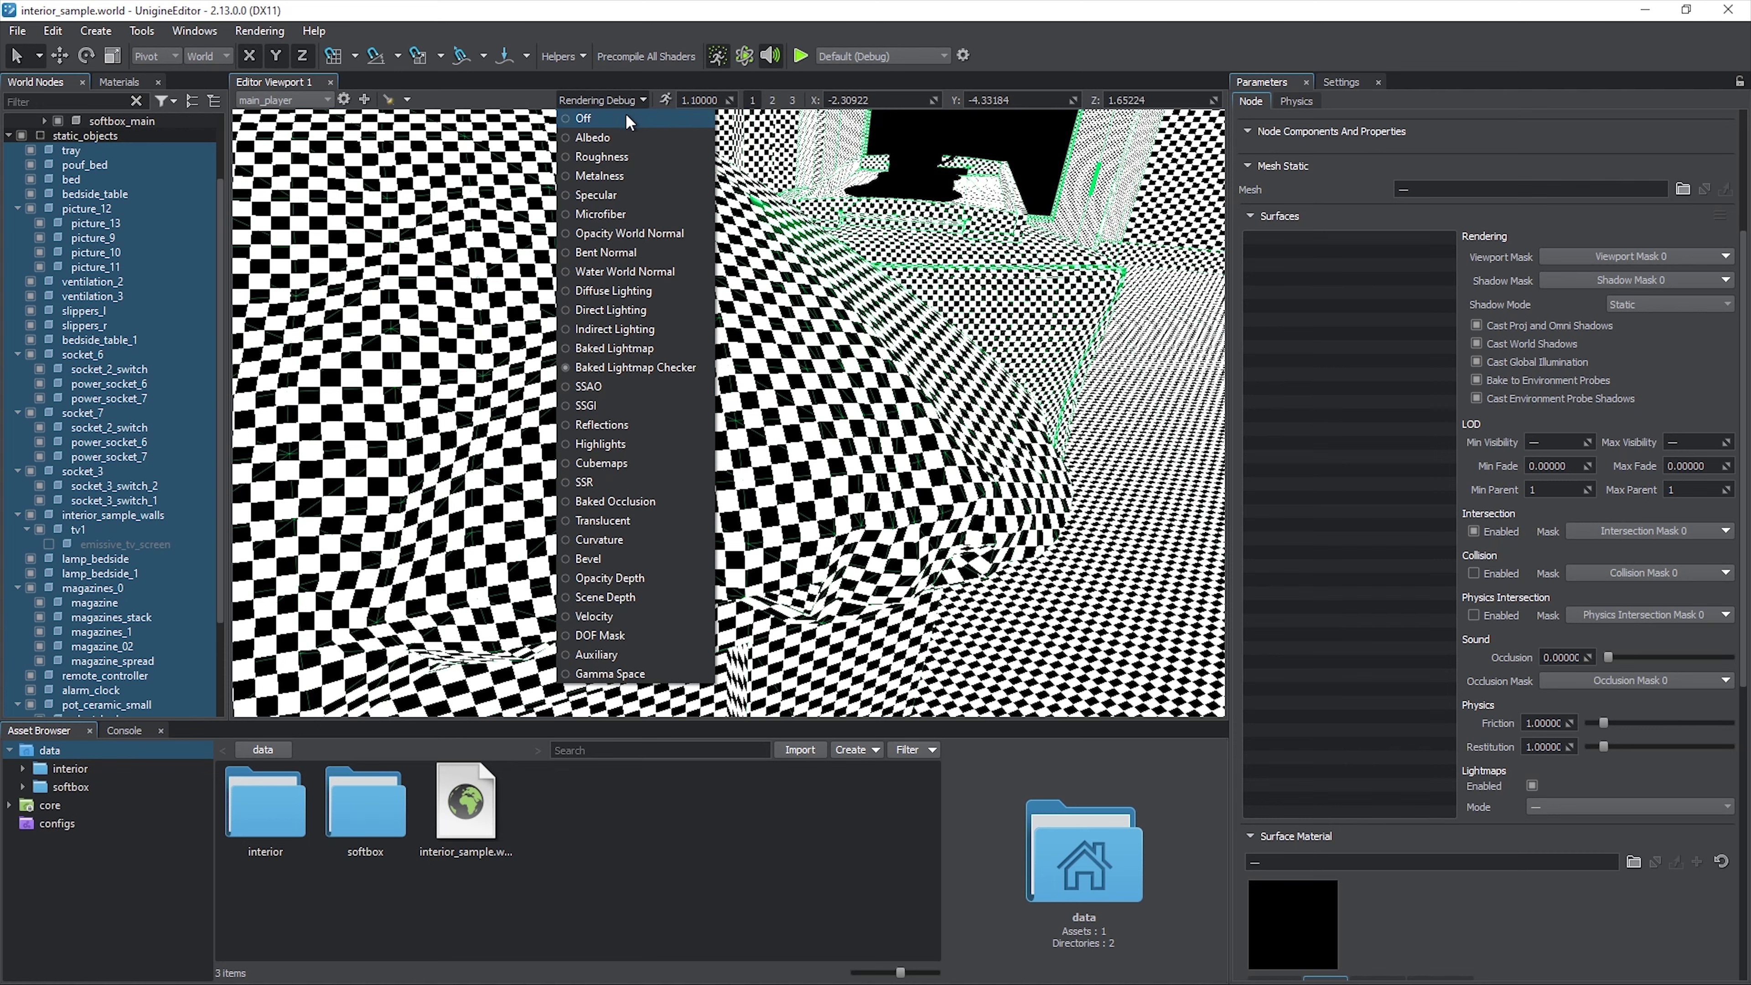
left_click(622, 100)
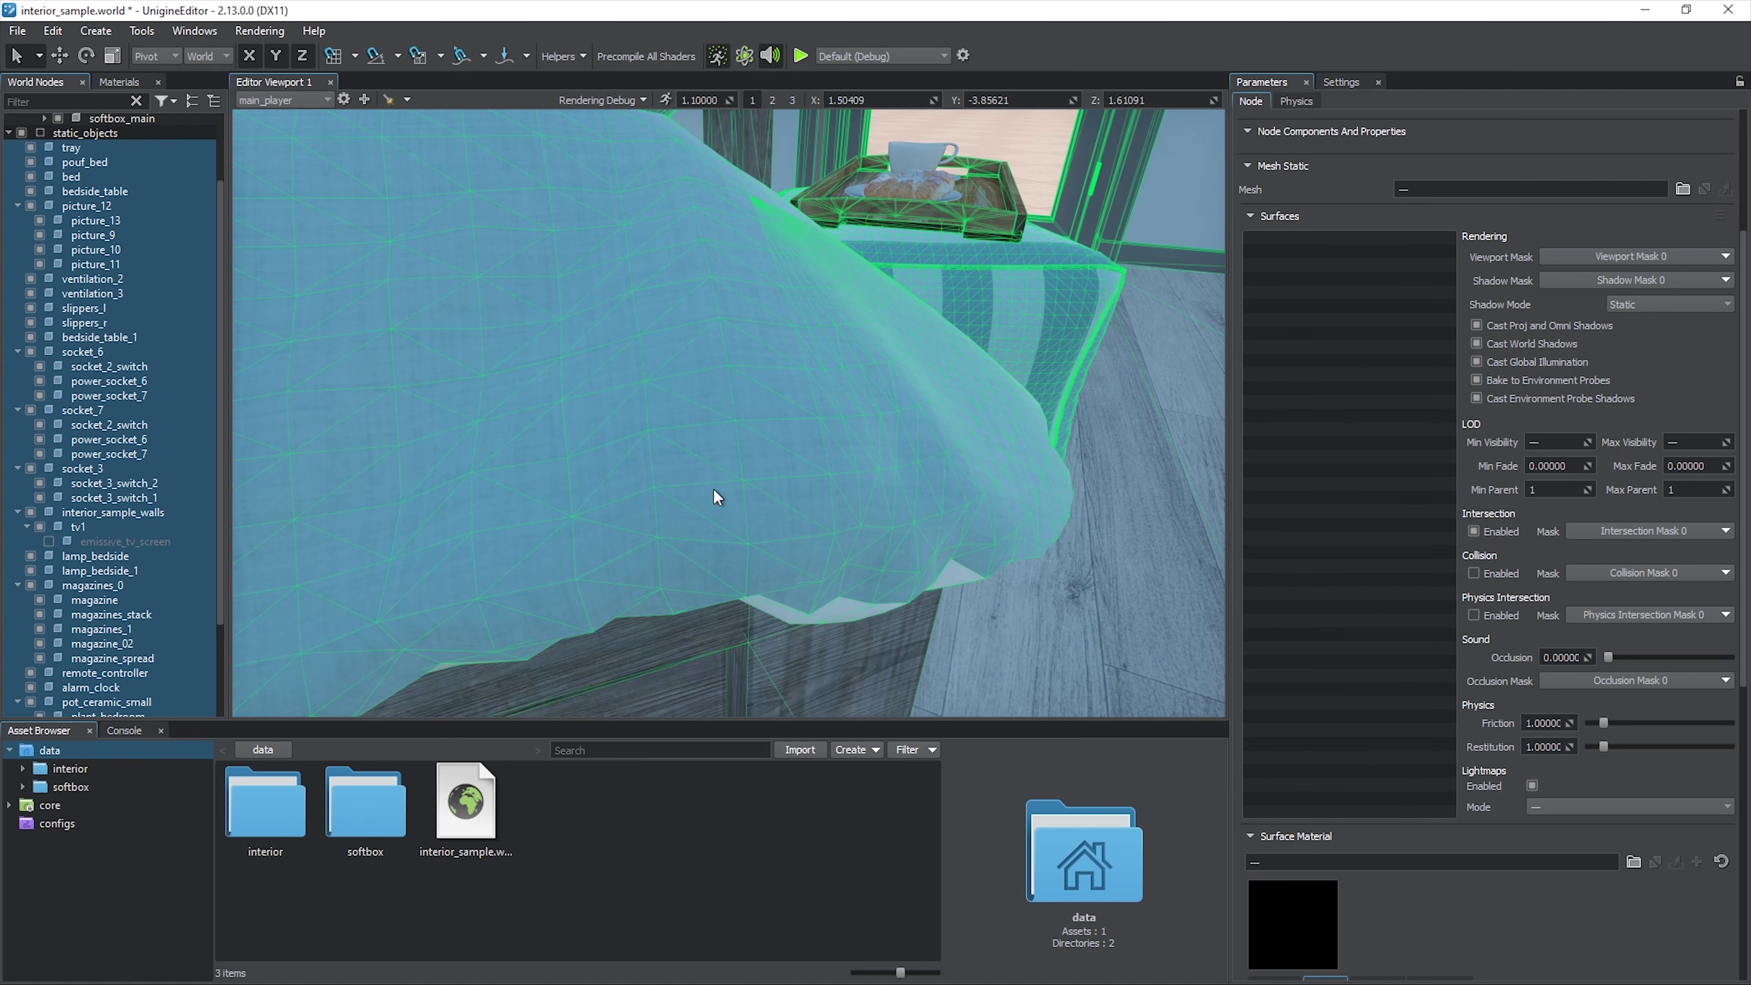
key("Escape")
right_click_drag(711, 500, 434, 462)
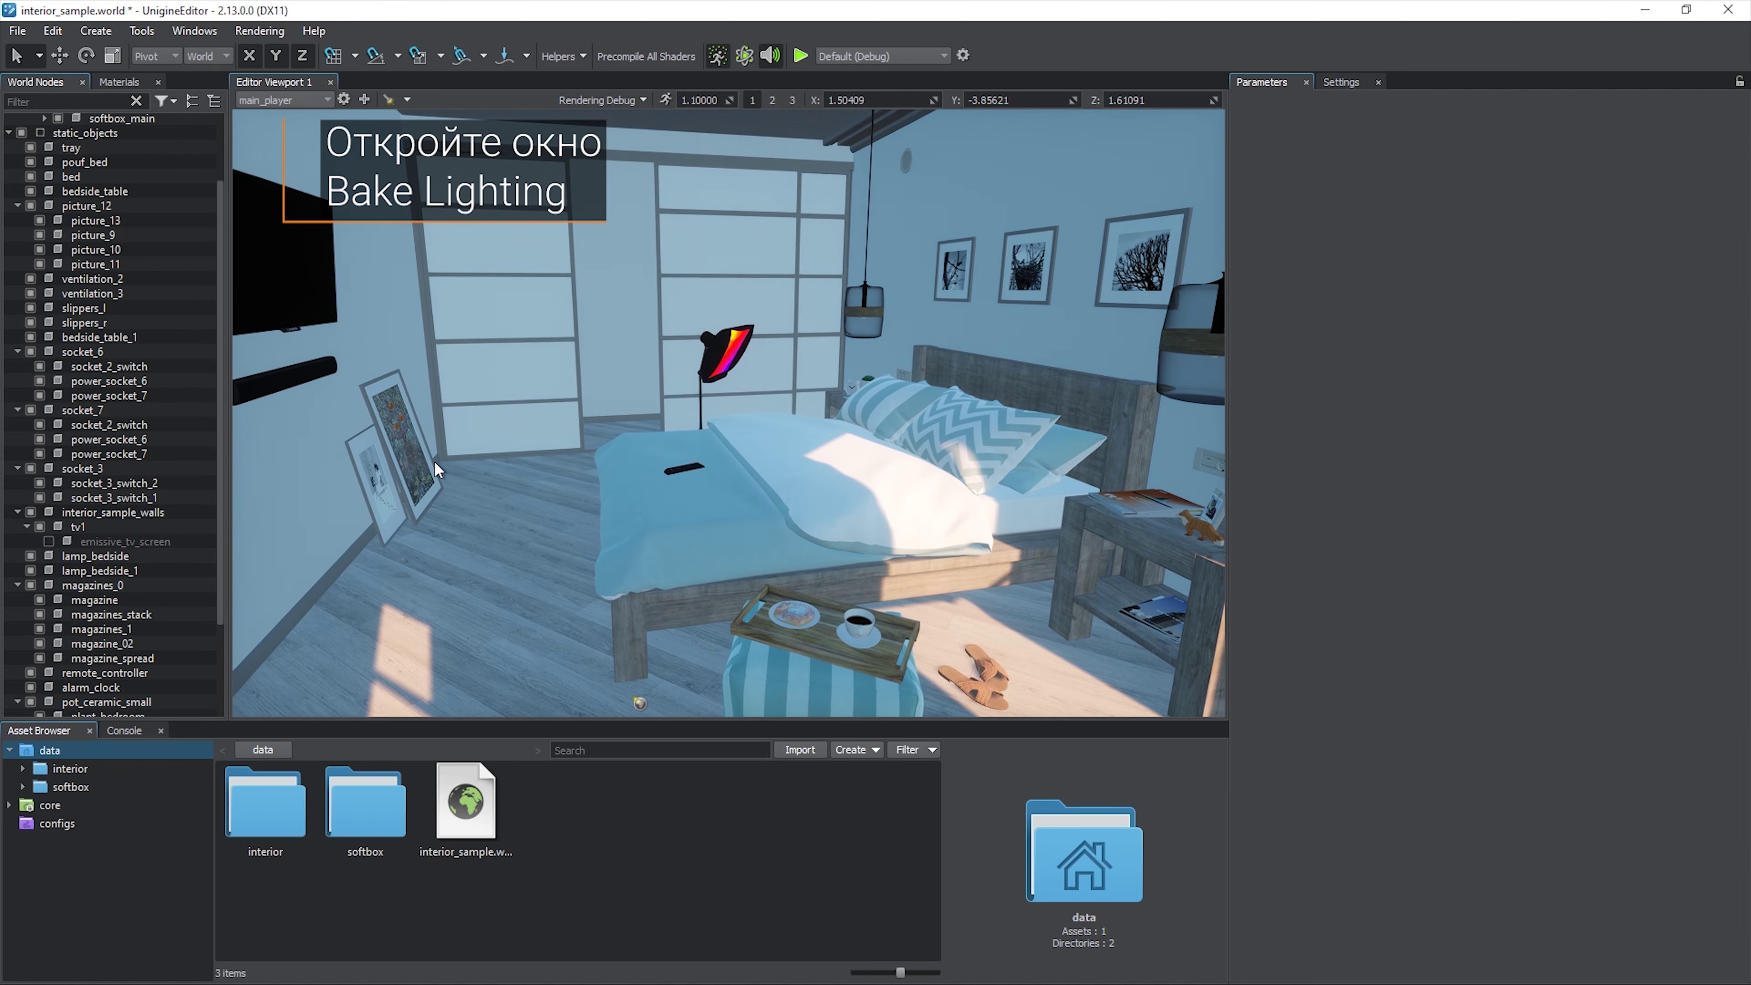
- Open the Bake Lighting window and dock it alongside the Parameters and Settings panels
left_click(159, 32)
left_click(217, 105)
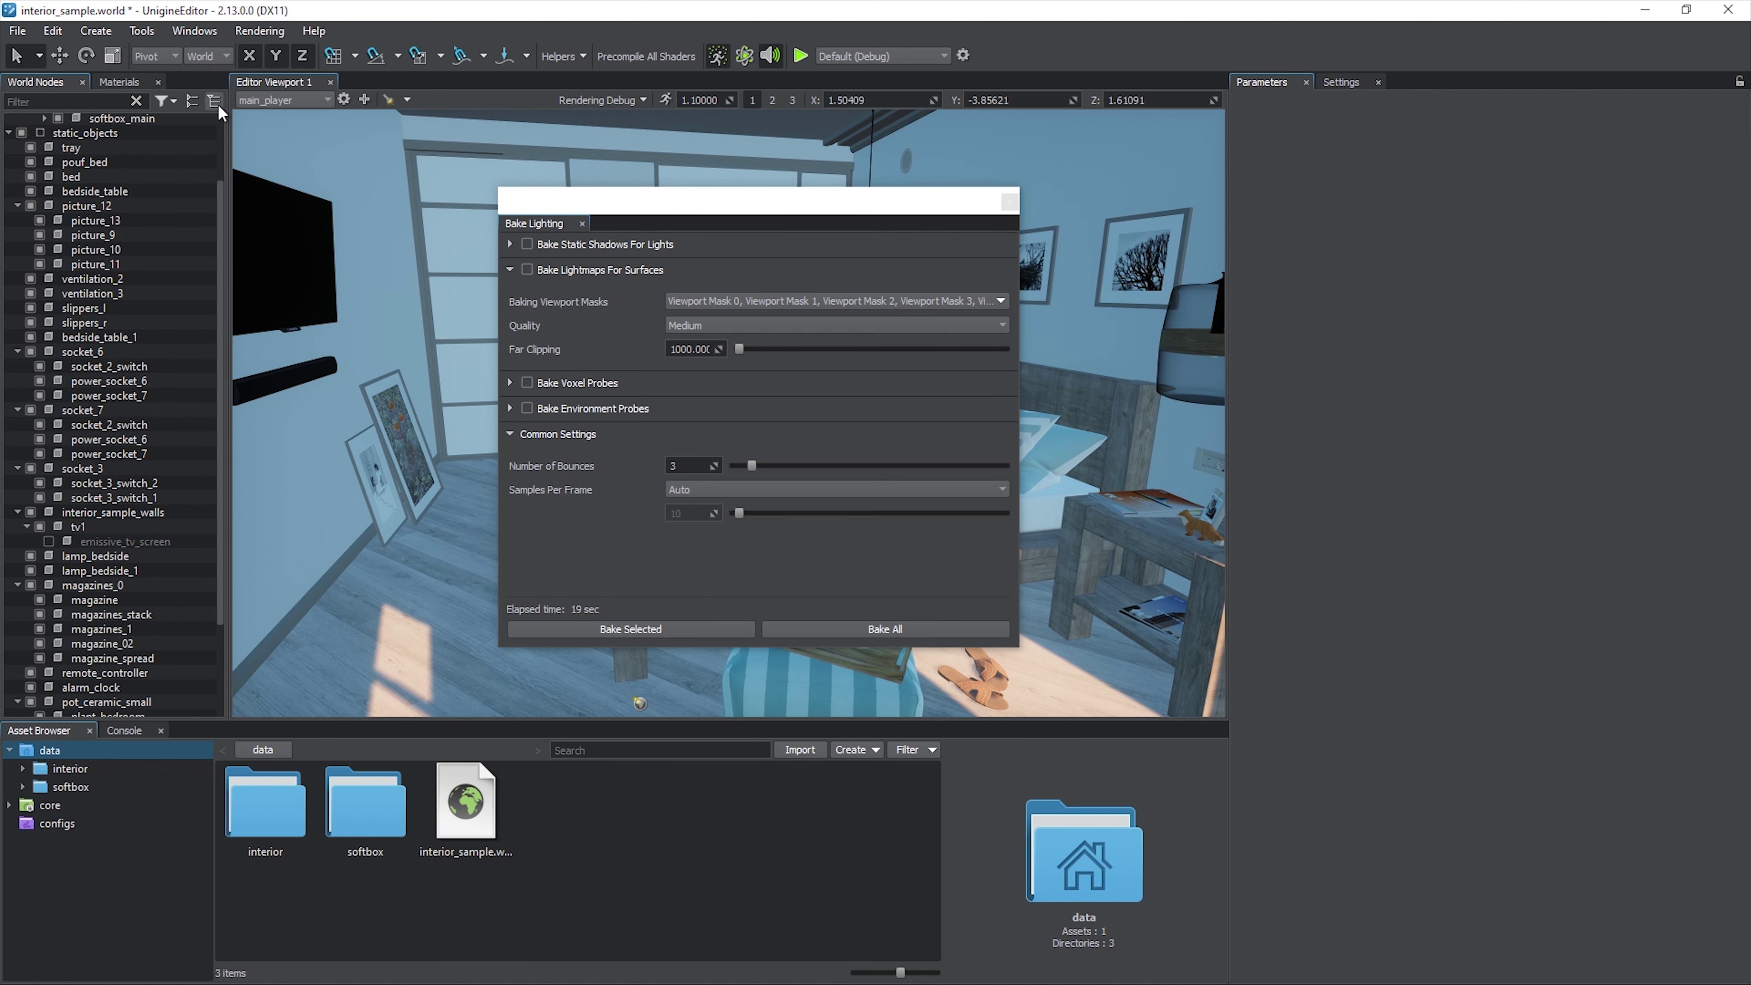
left_click_drag(528, 226, 1432, 139)
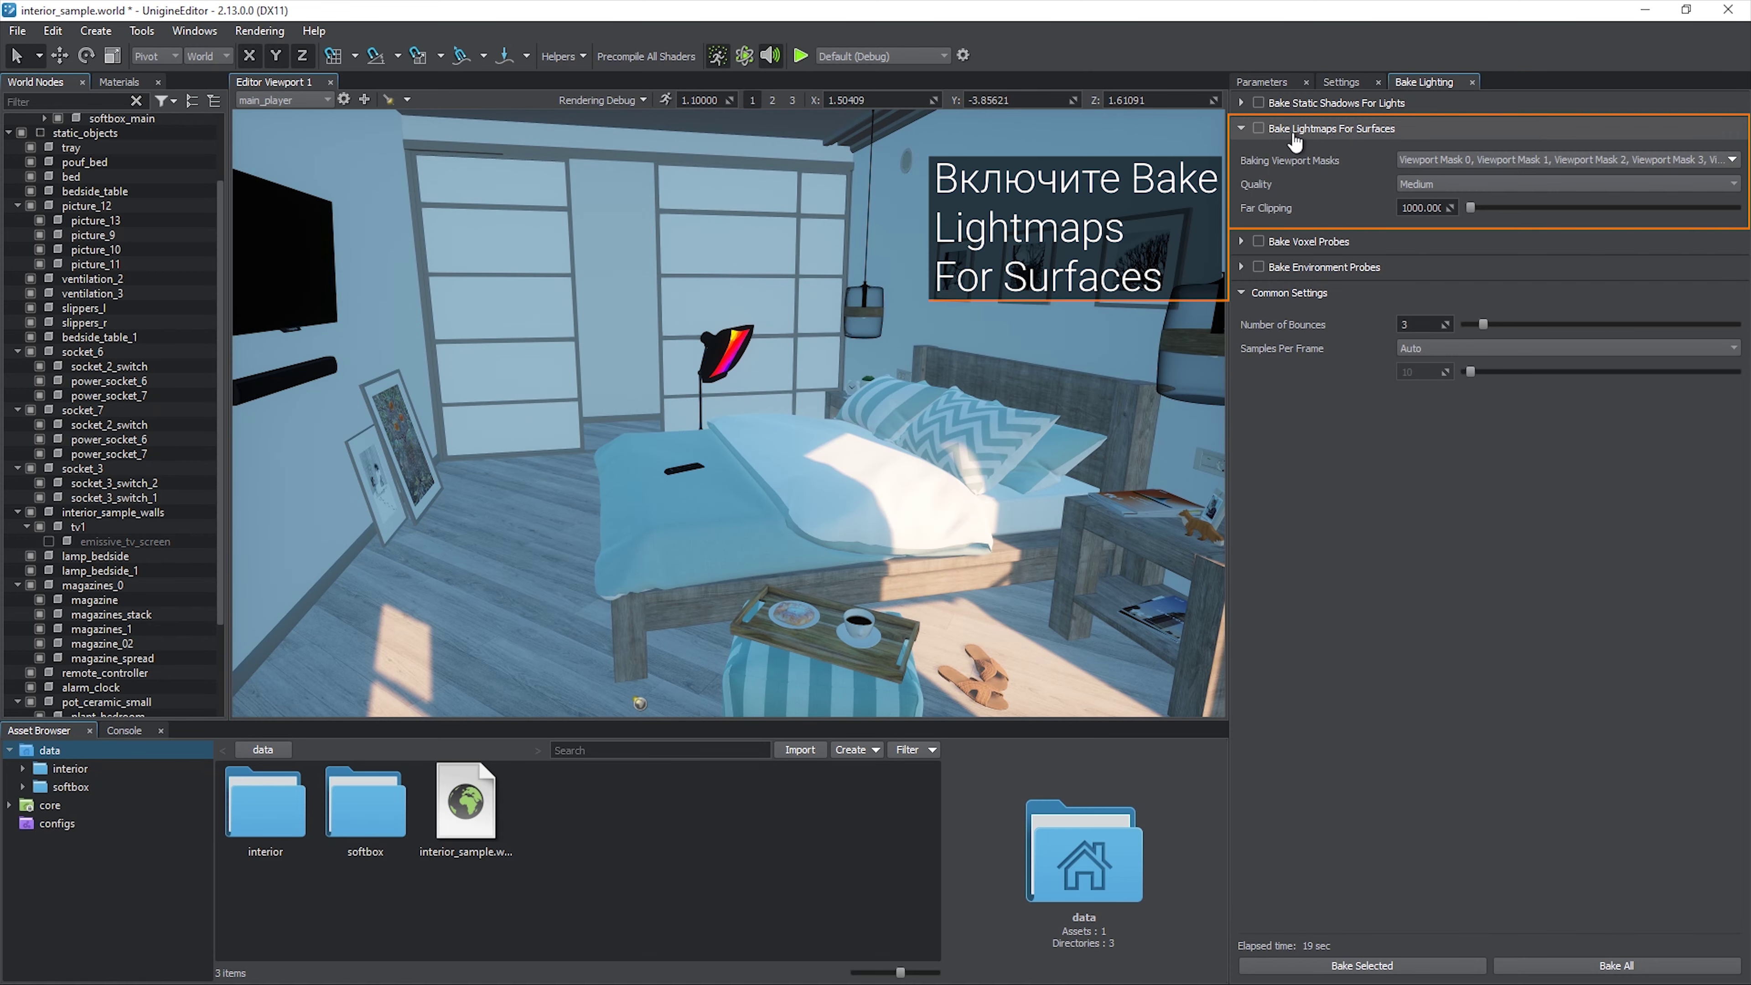
- Enable Bake Lightmaps For Surfaces with Medium quality and set the number of light bounces to 3
left_click(1259, 126)
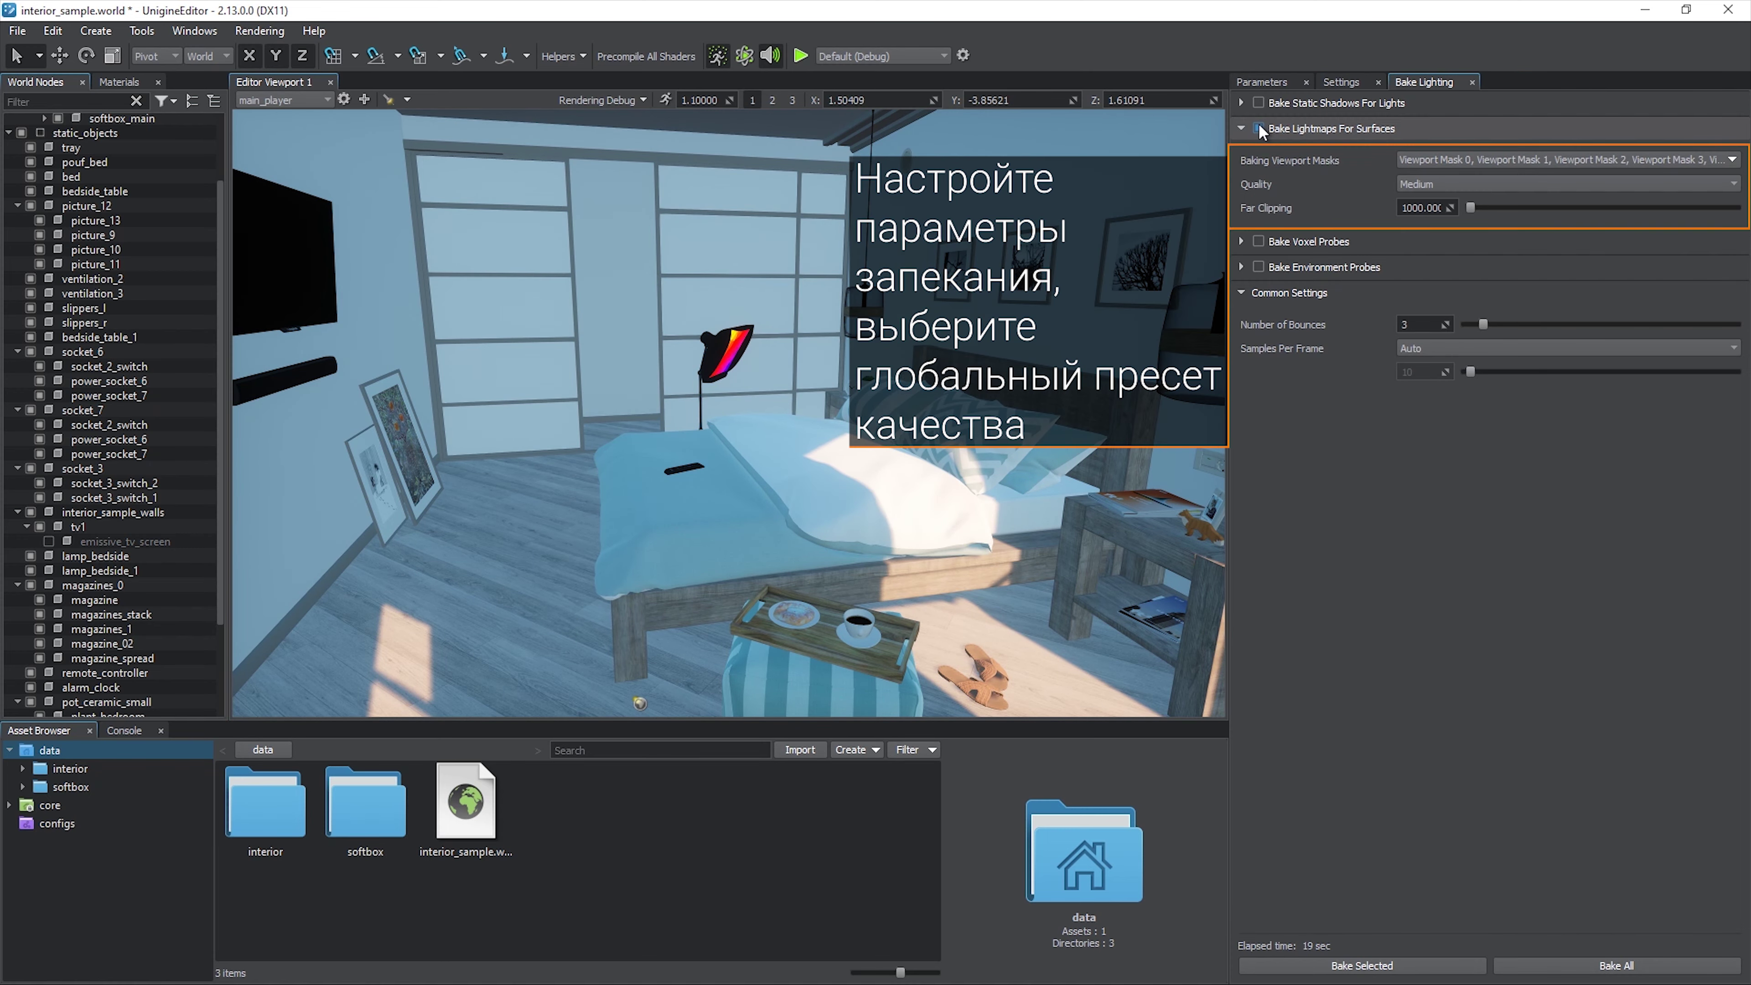
left_click(1428, 179)
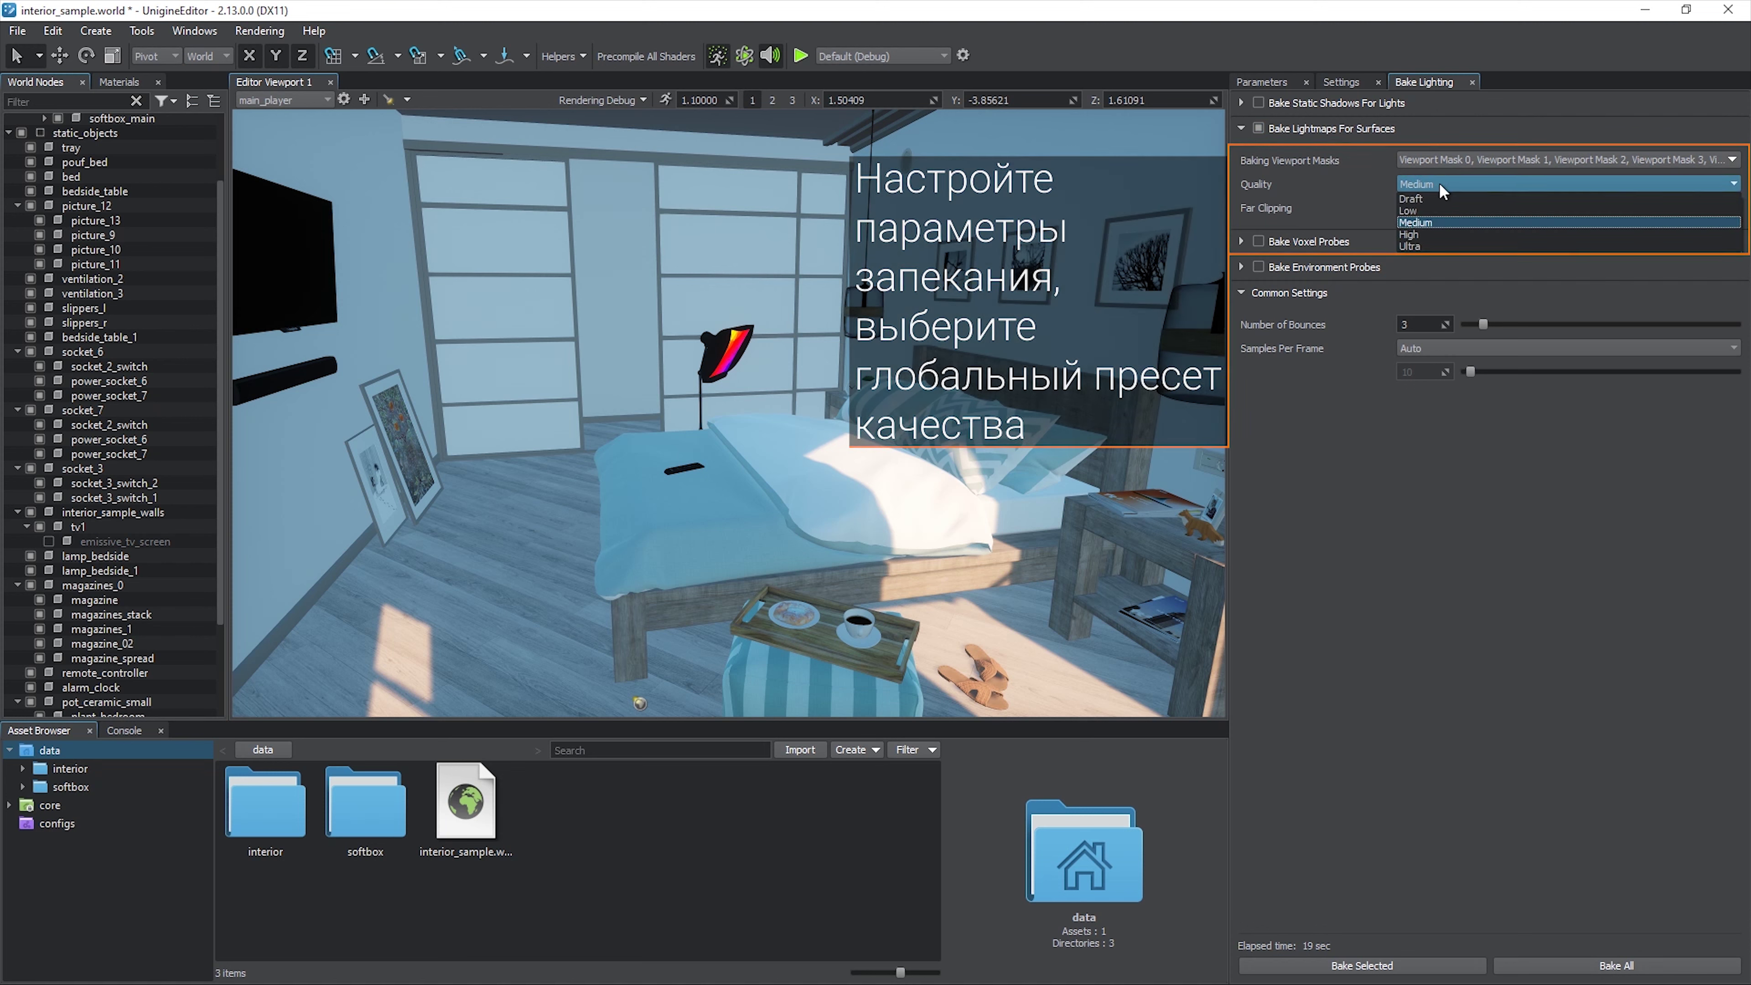
left_click(1440, 182)
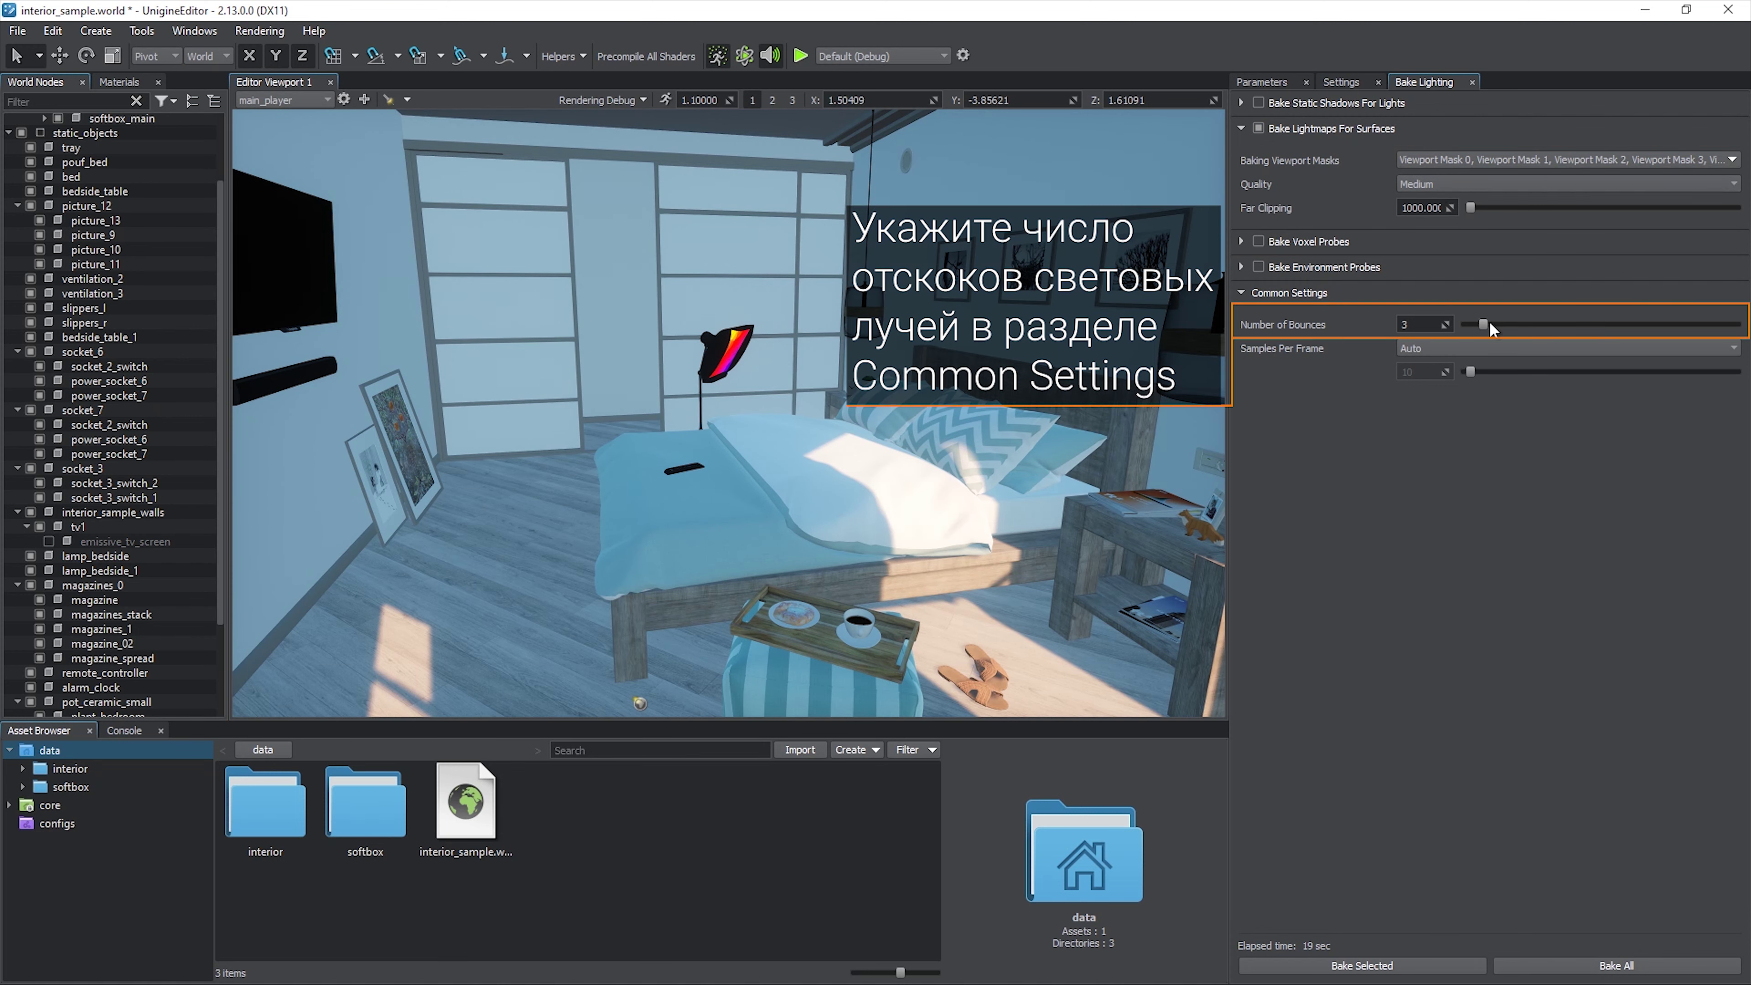
left_click_drag(1675, 324, 1484, 325)
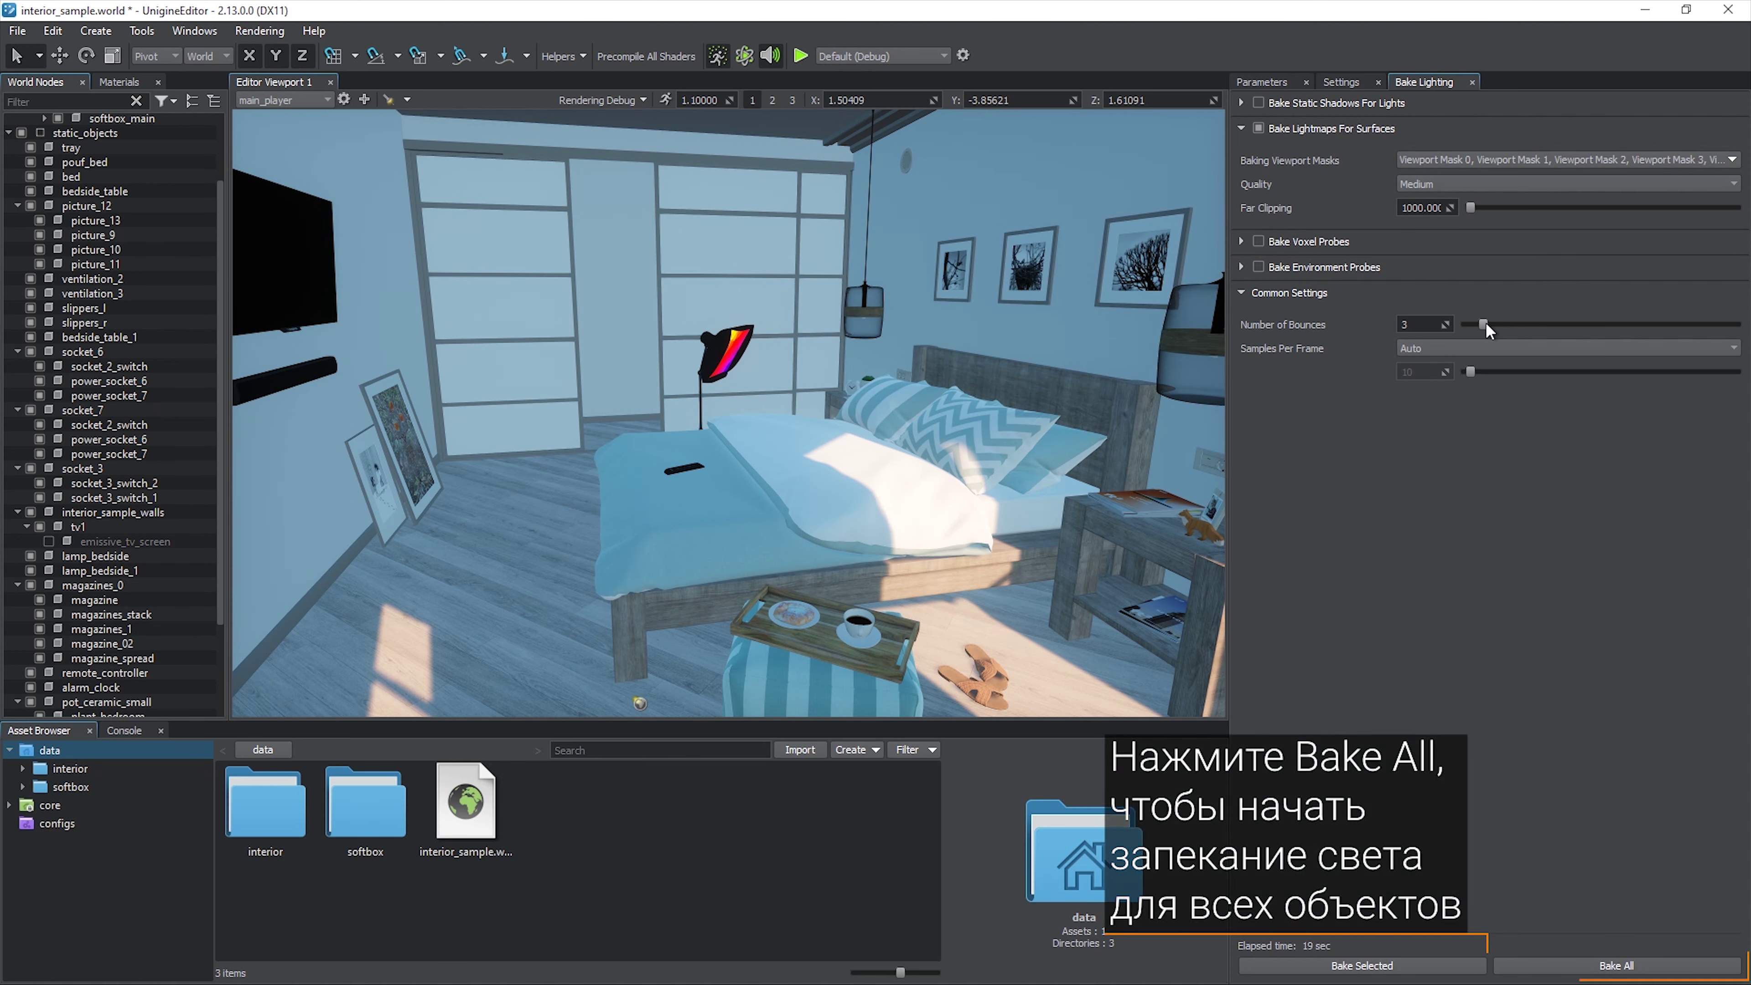
- Start baking the lighting for all objects and set Samples Per Frame to Manual with a value of 1
left_click(1554, 963)
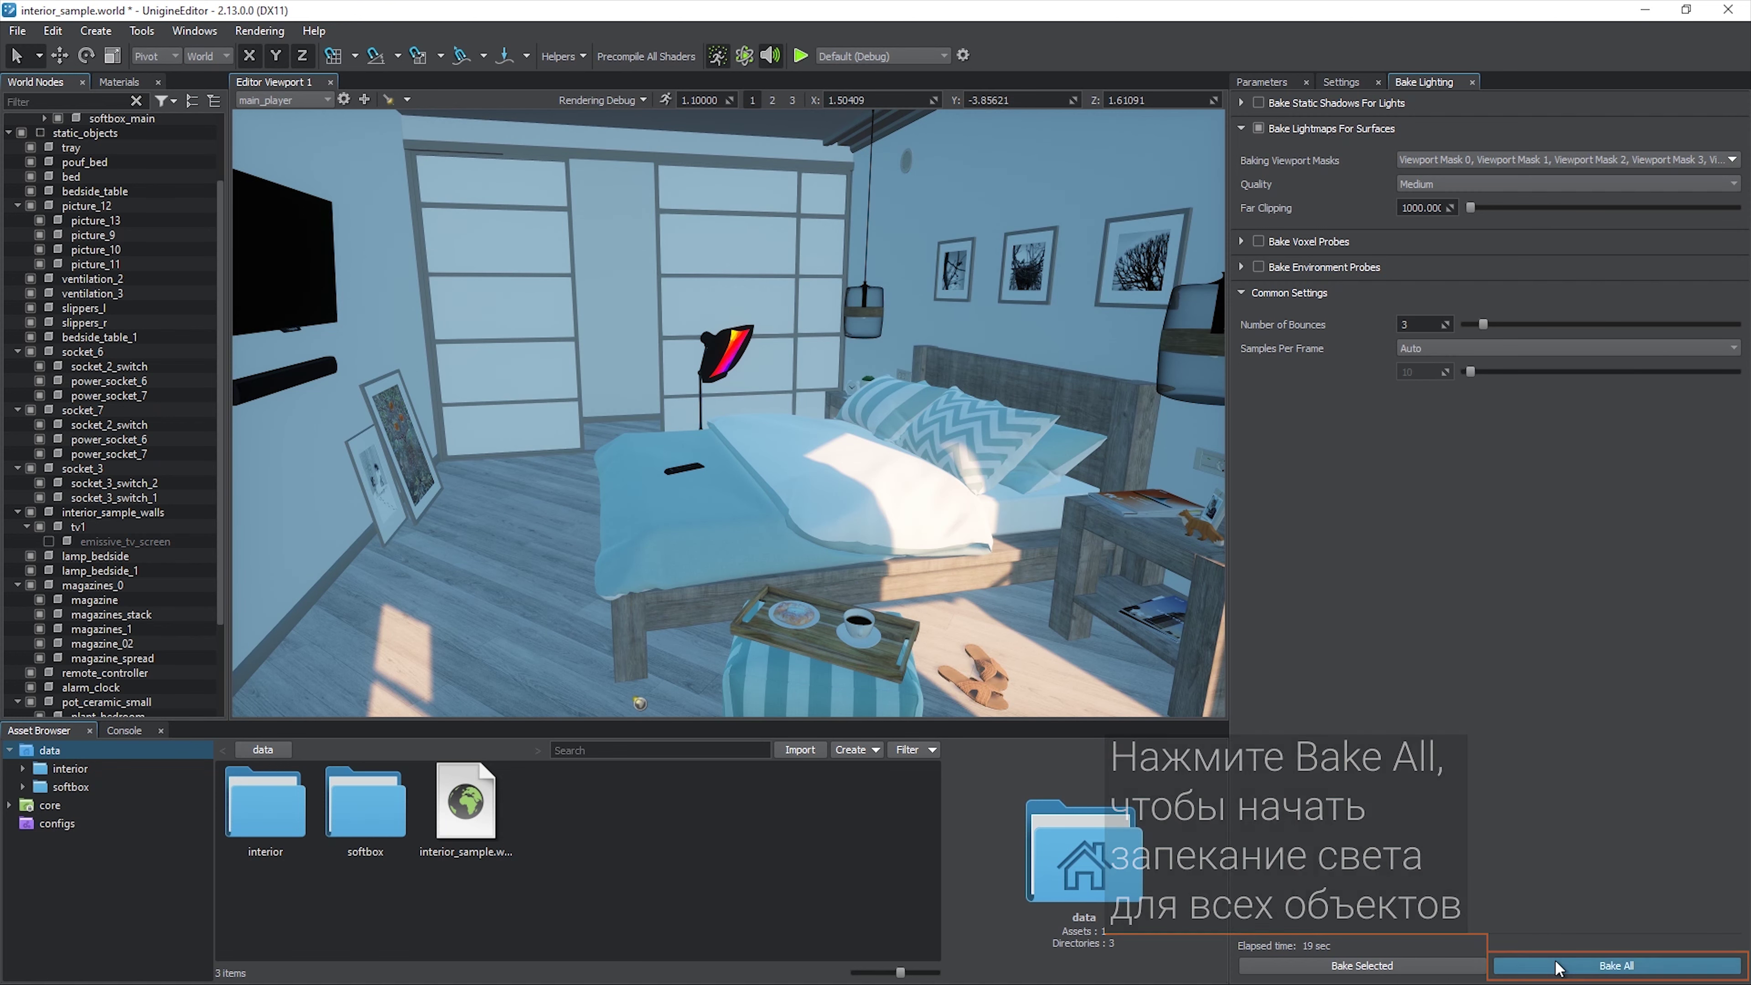
left_click(1455, 353)
left_click(1462, 384)
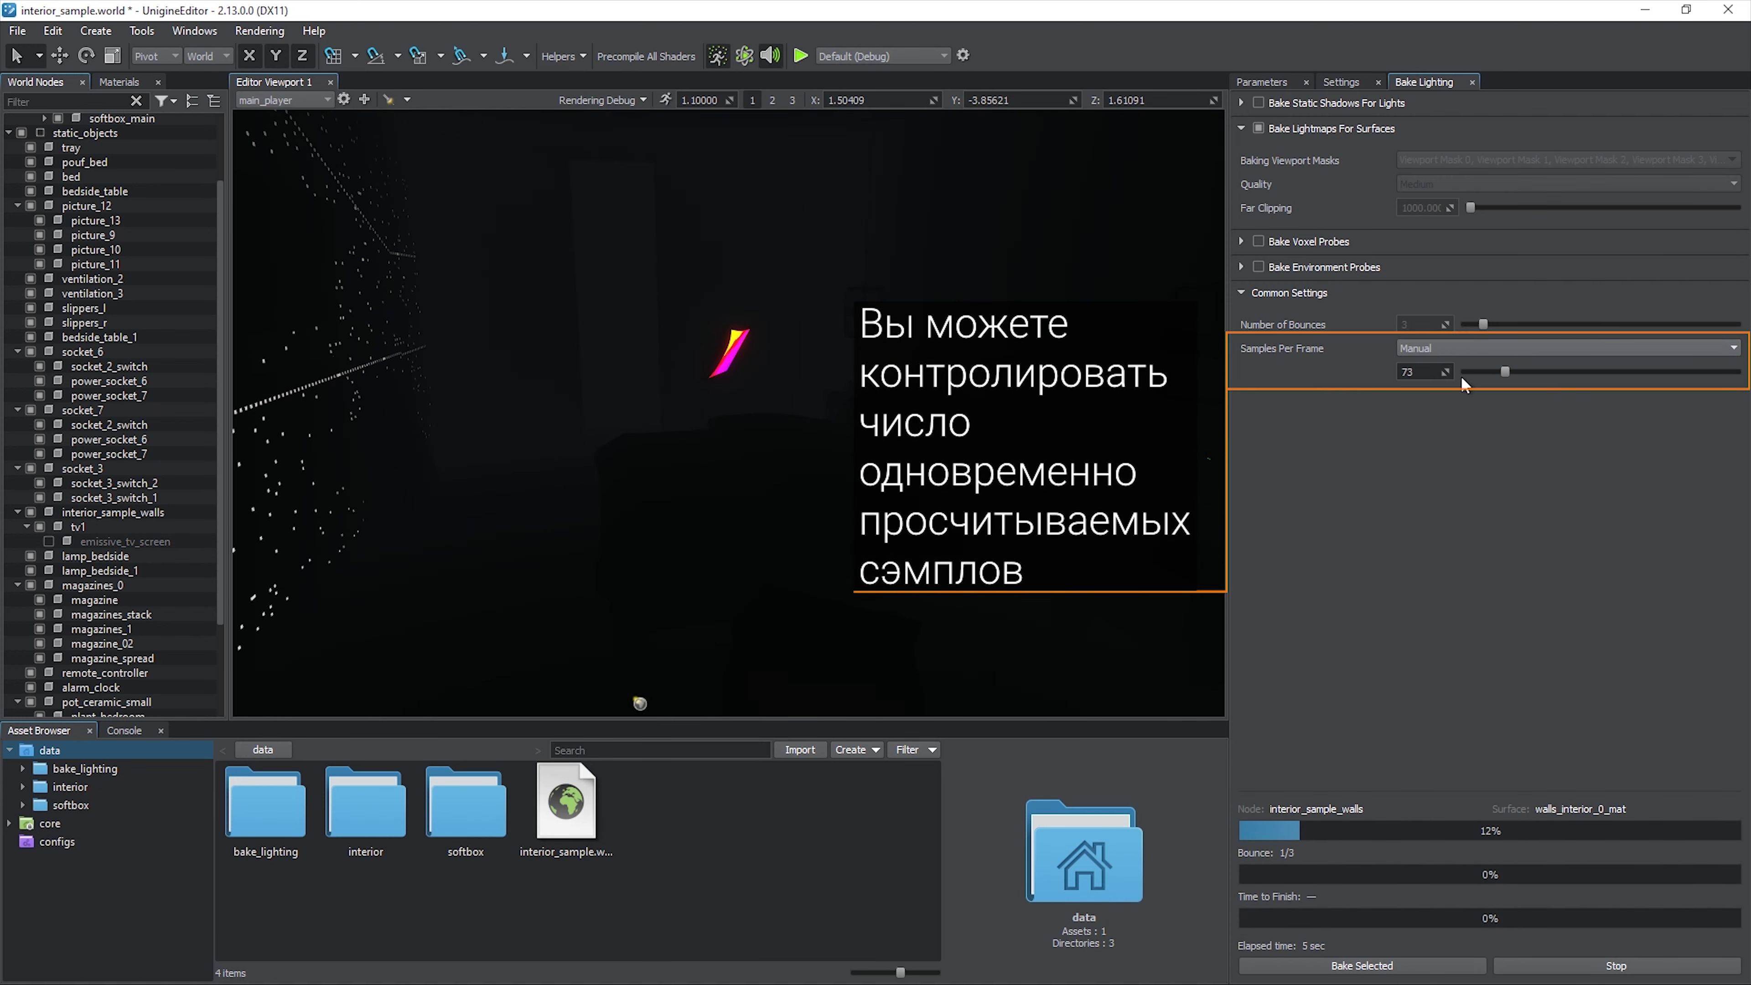
left_click_drag(1477, 375, 1466, 373)
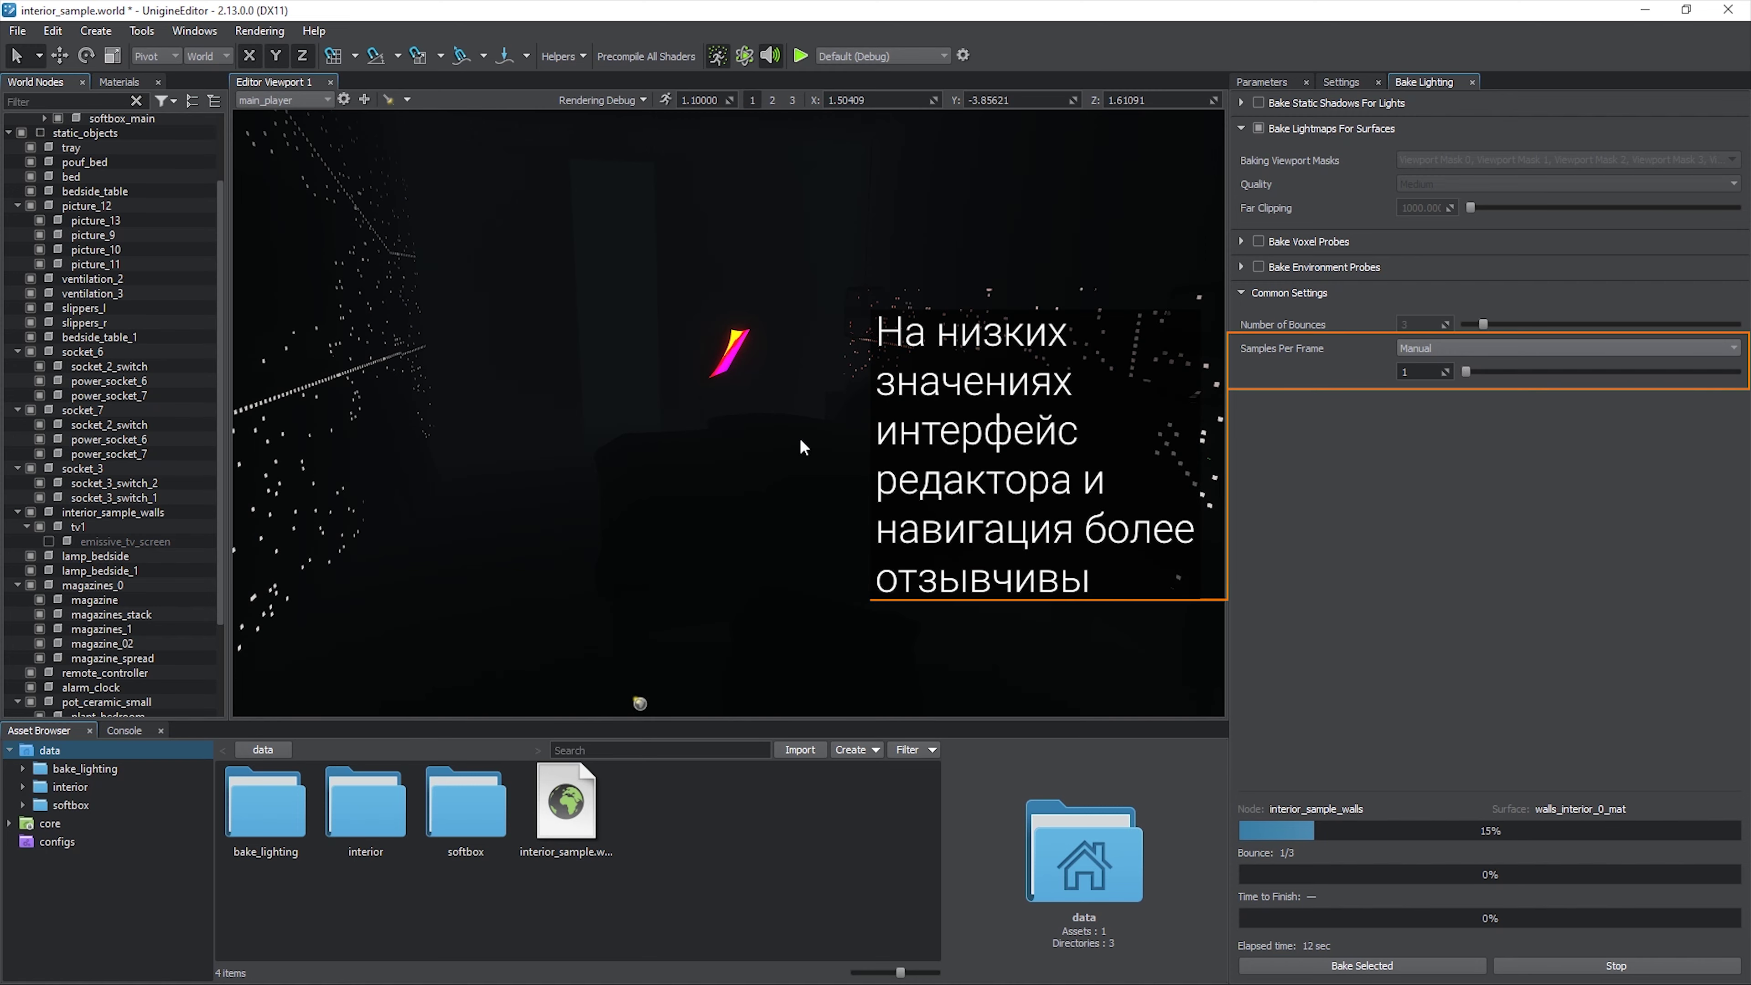
right_click_drag(809, 454, 1115, 447)
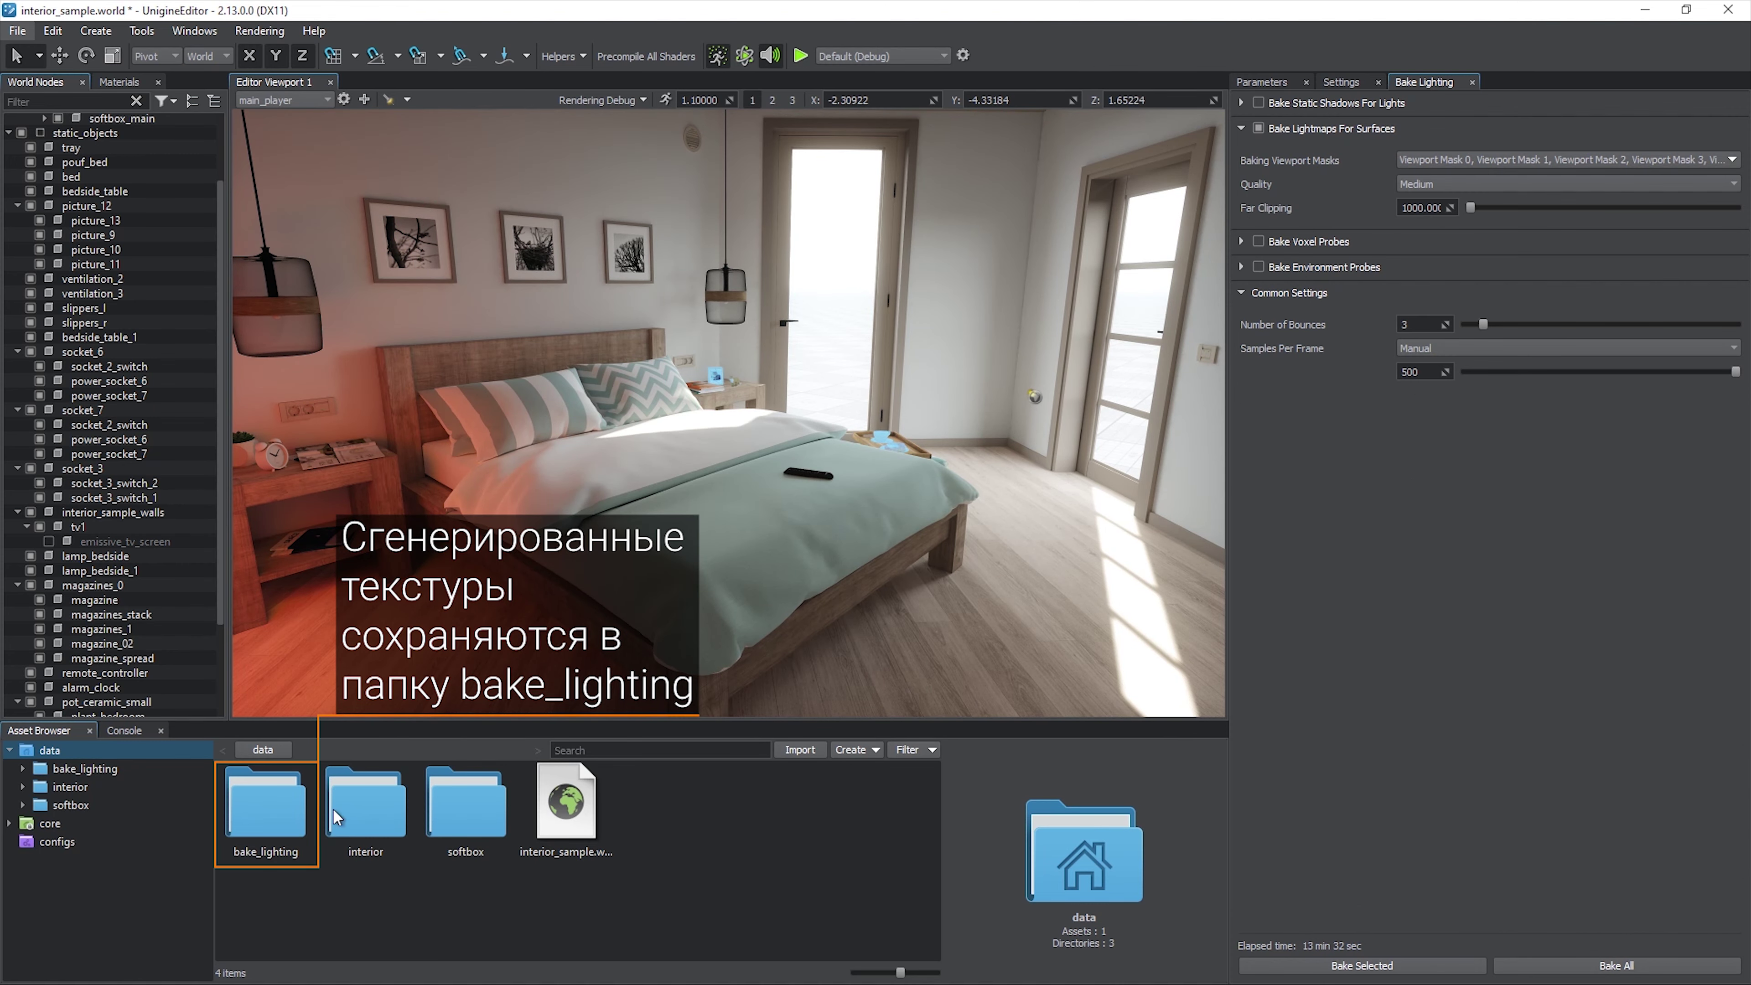
- View the generated textures in the lightmaps folder inside bake_lighting and return to the data folder
double_click(289, 802)
double_click(290, 804)
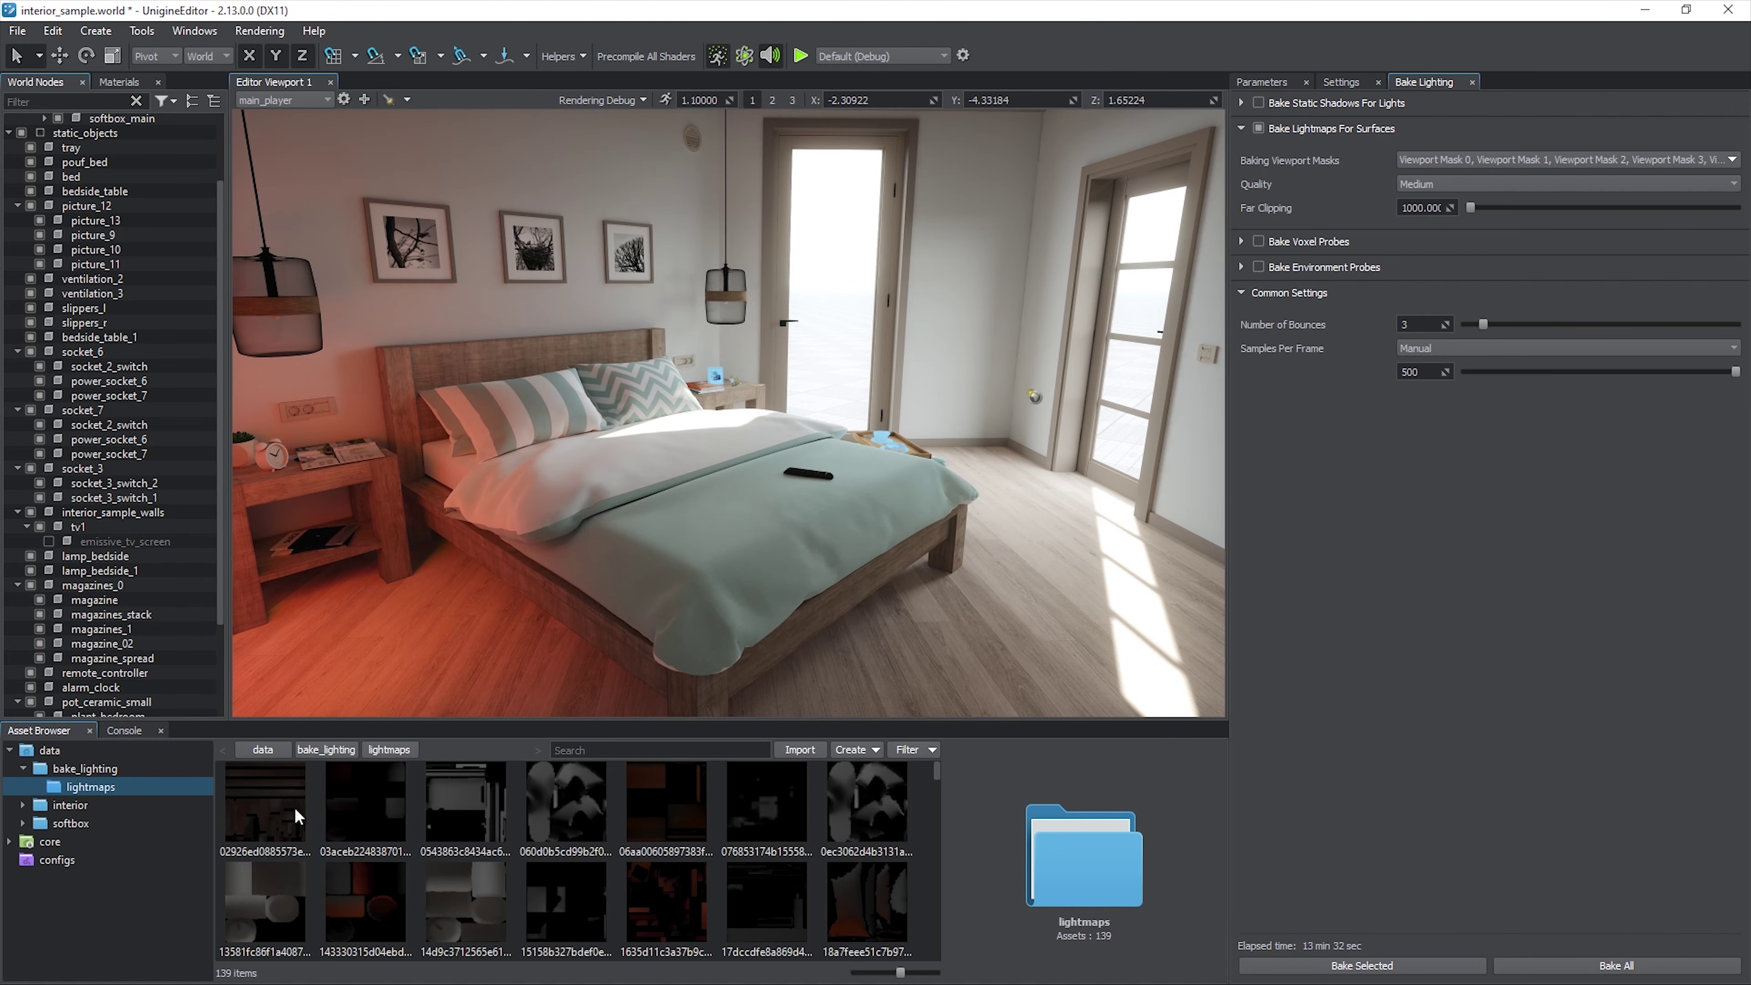
left_click(142, 749)
- Inspect the bedroom in the Baked Lightmap rendering debug mode and turn the debug mode off
left_click(593, 102)
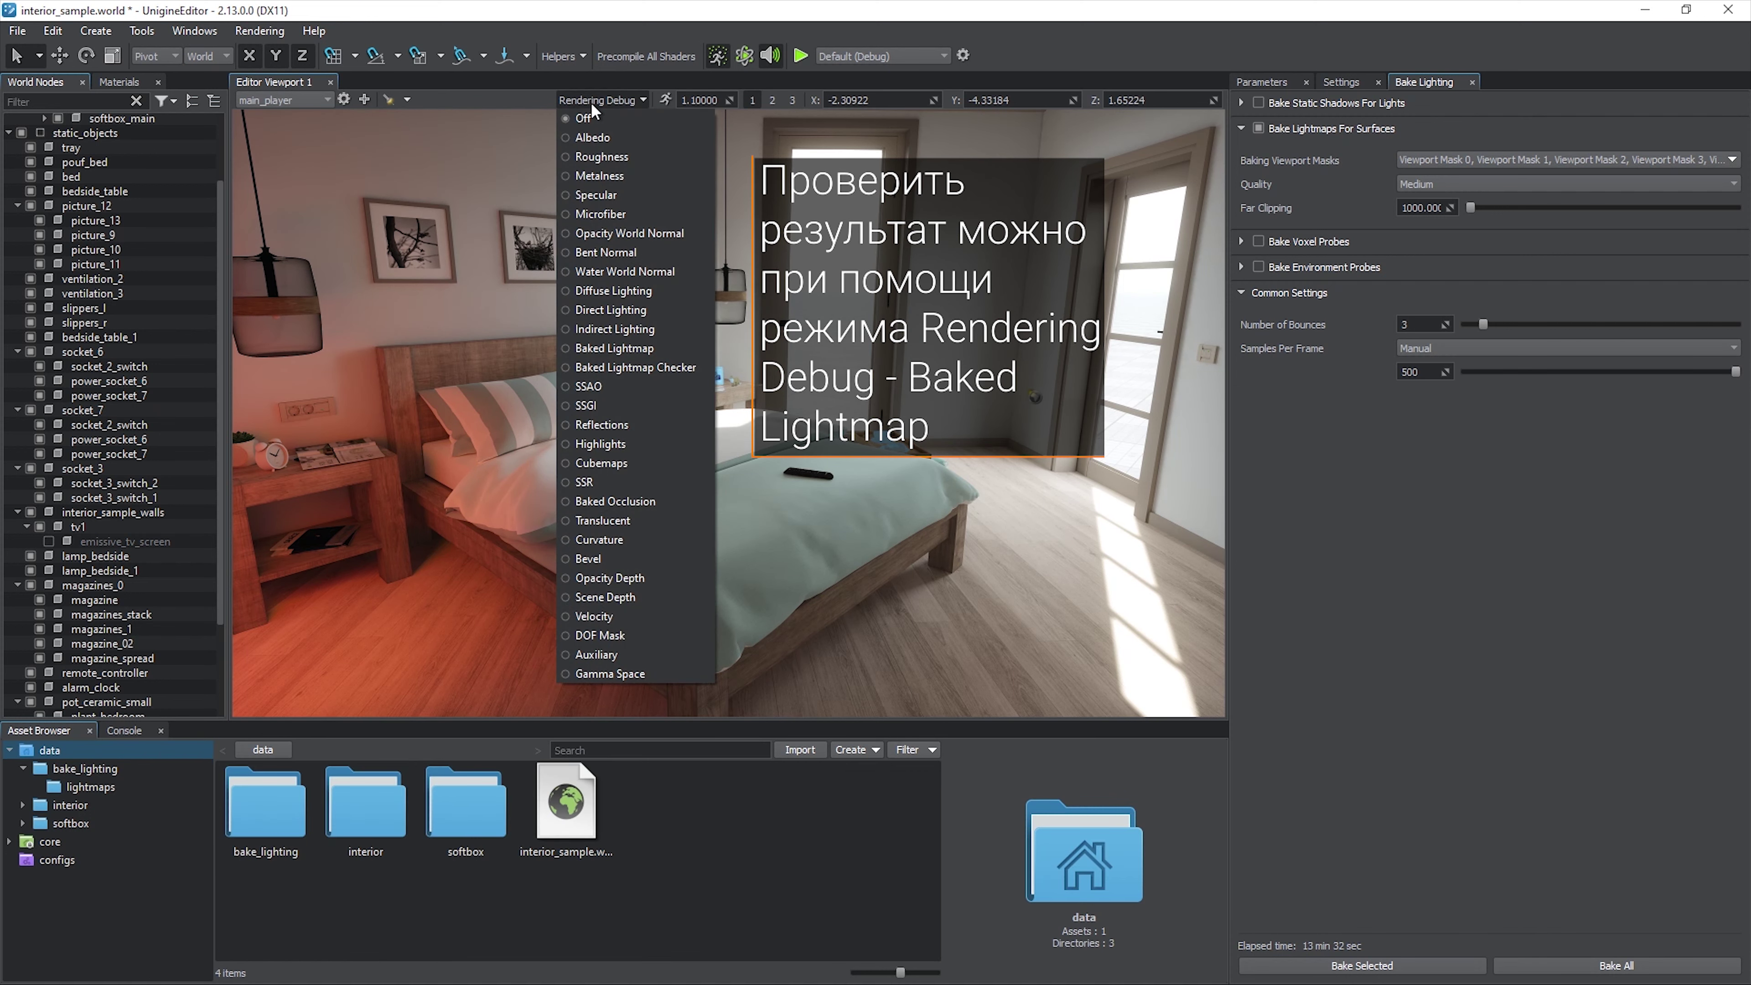
left_click(687, 347)
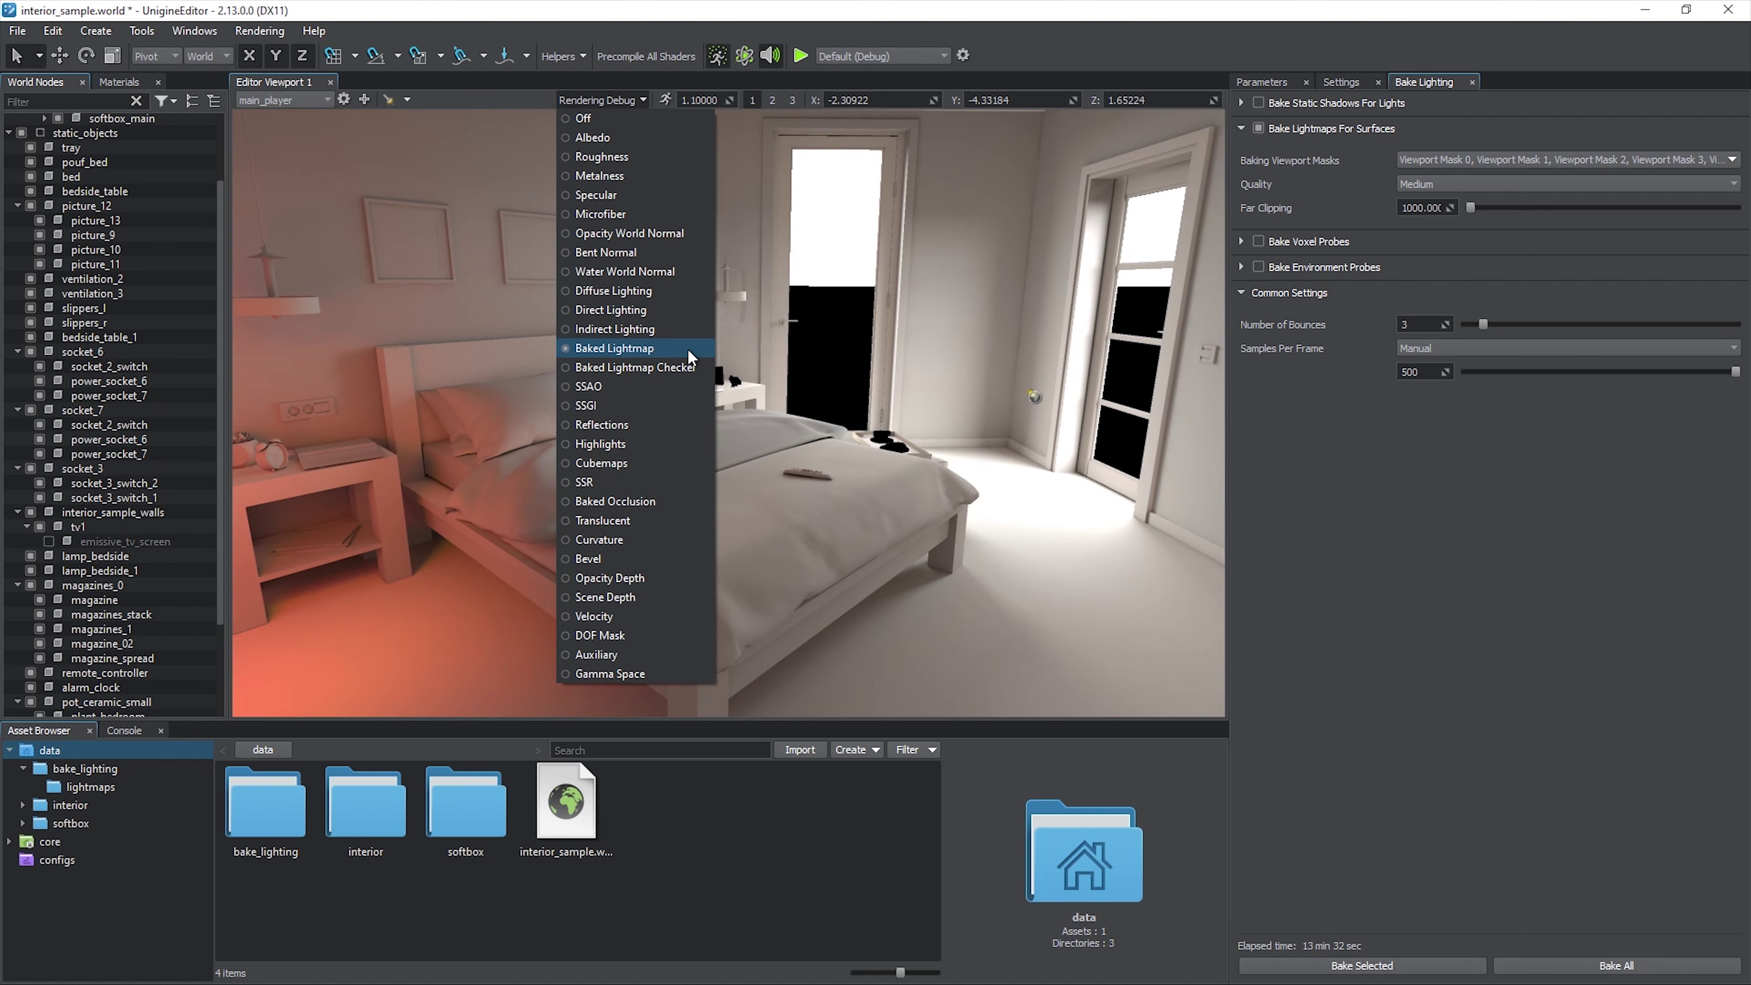
left_click(627, 101)
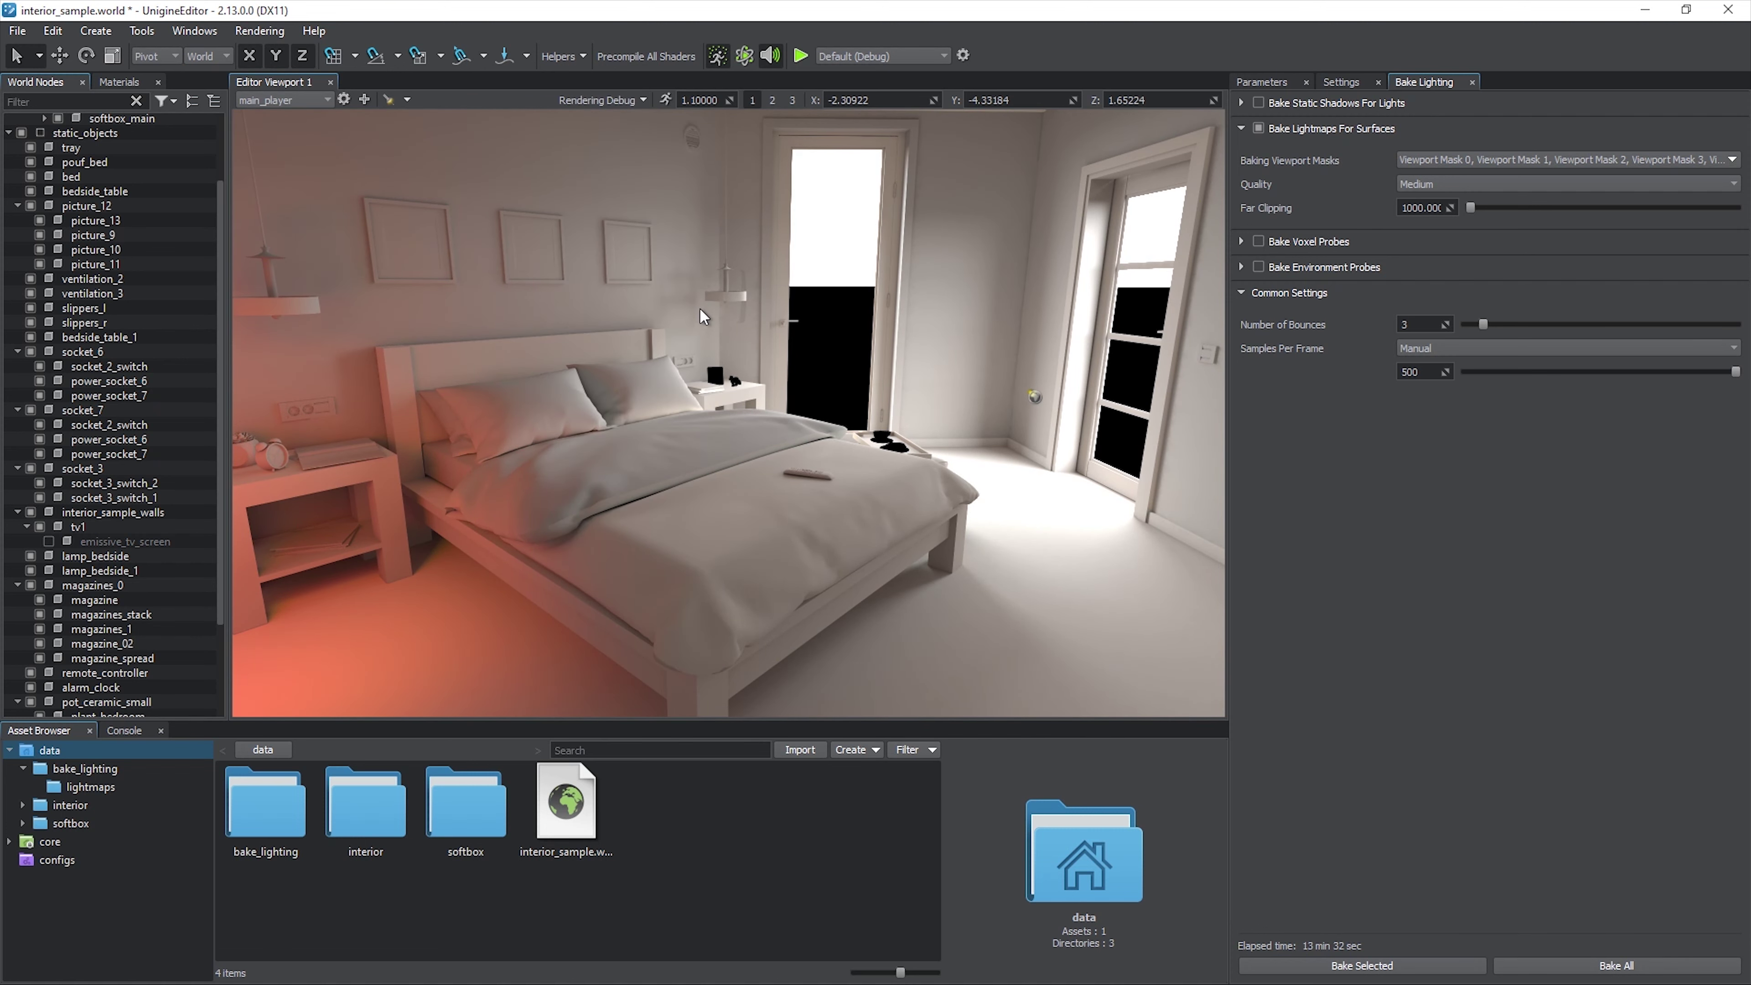
right_click_drag(762, 399, 571, 352)
left_click(610, 100)
left_click(607, 118)
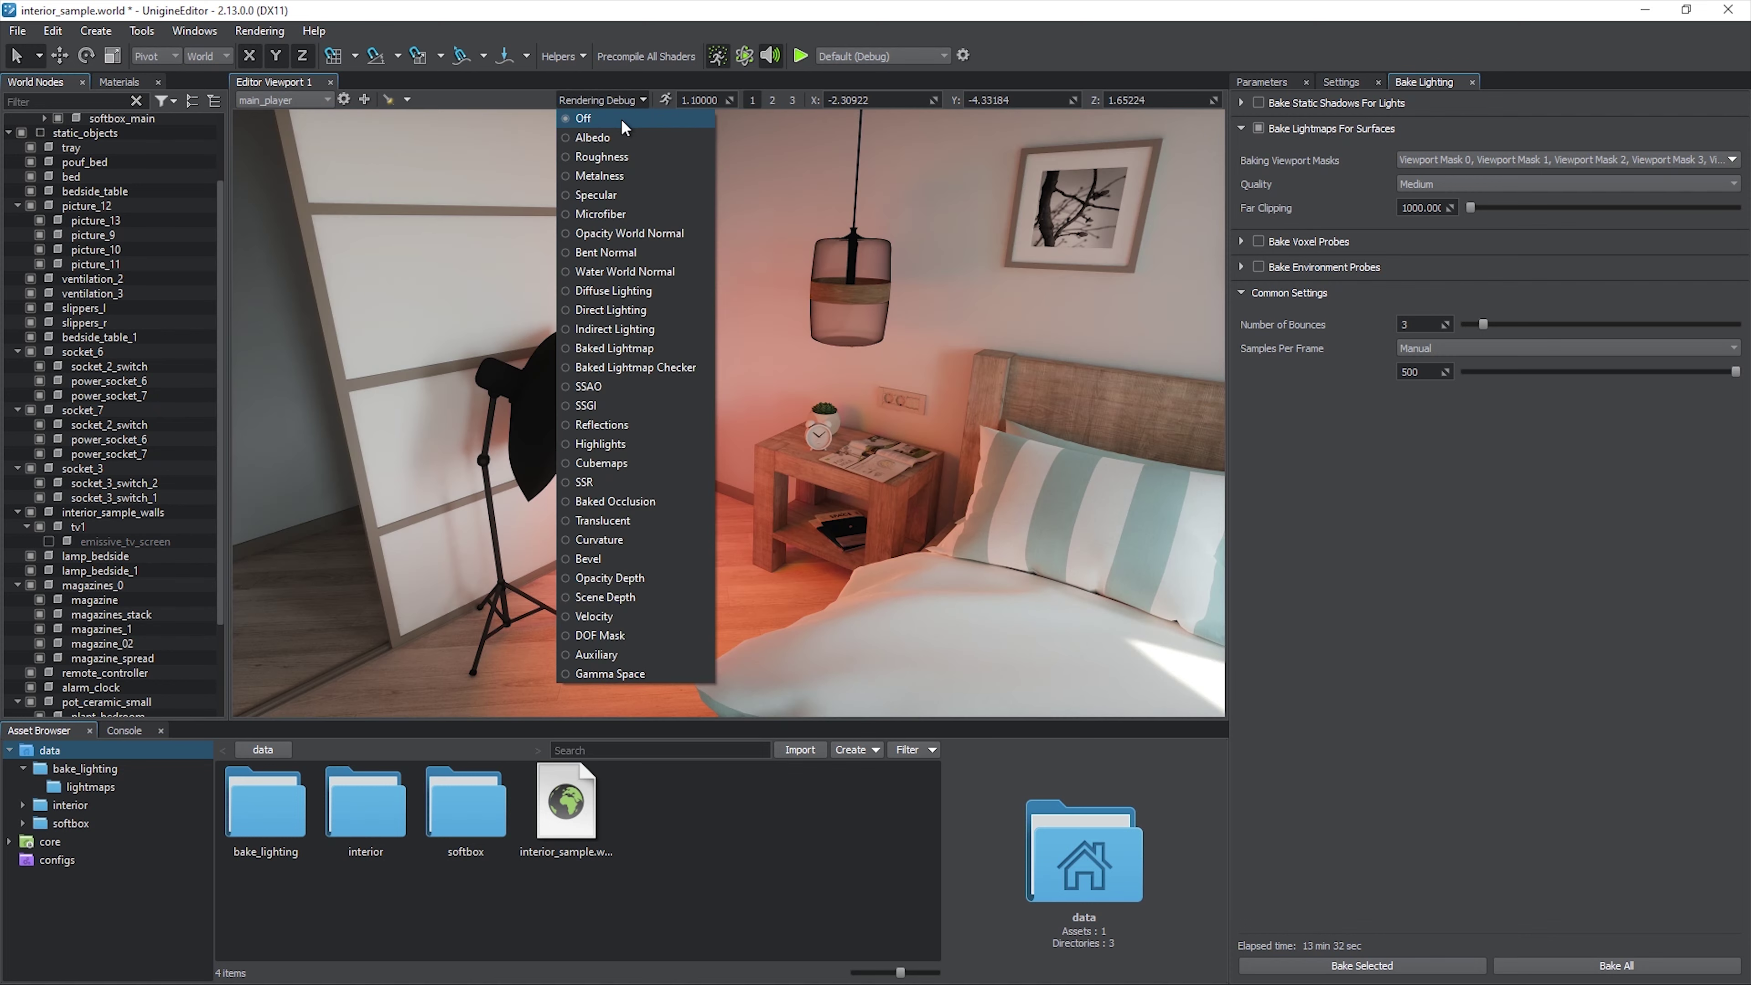
left_click(597, 97)
- Toggle the Lightmap rendering buffer off and on to compare the room with and without baked lighting
left_click(259, 30)
mouse_move(289, 109)
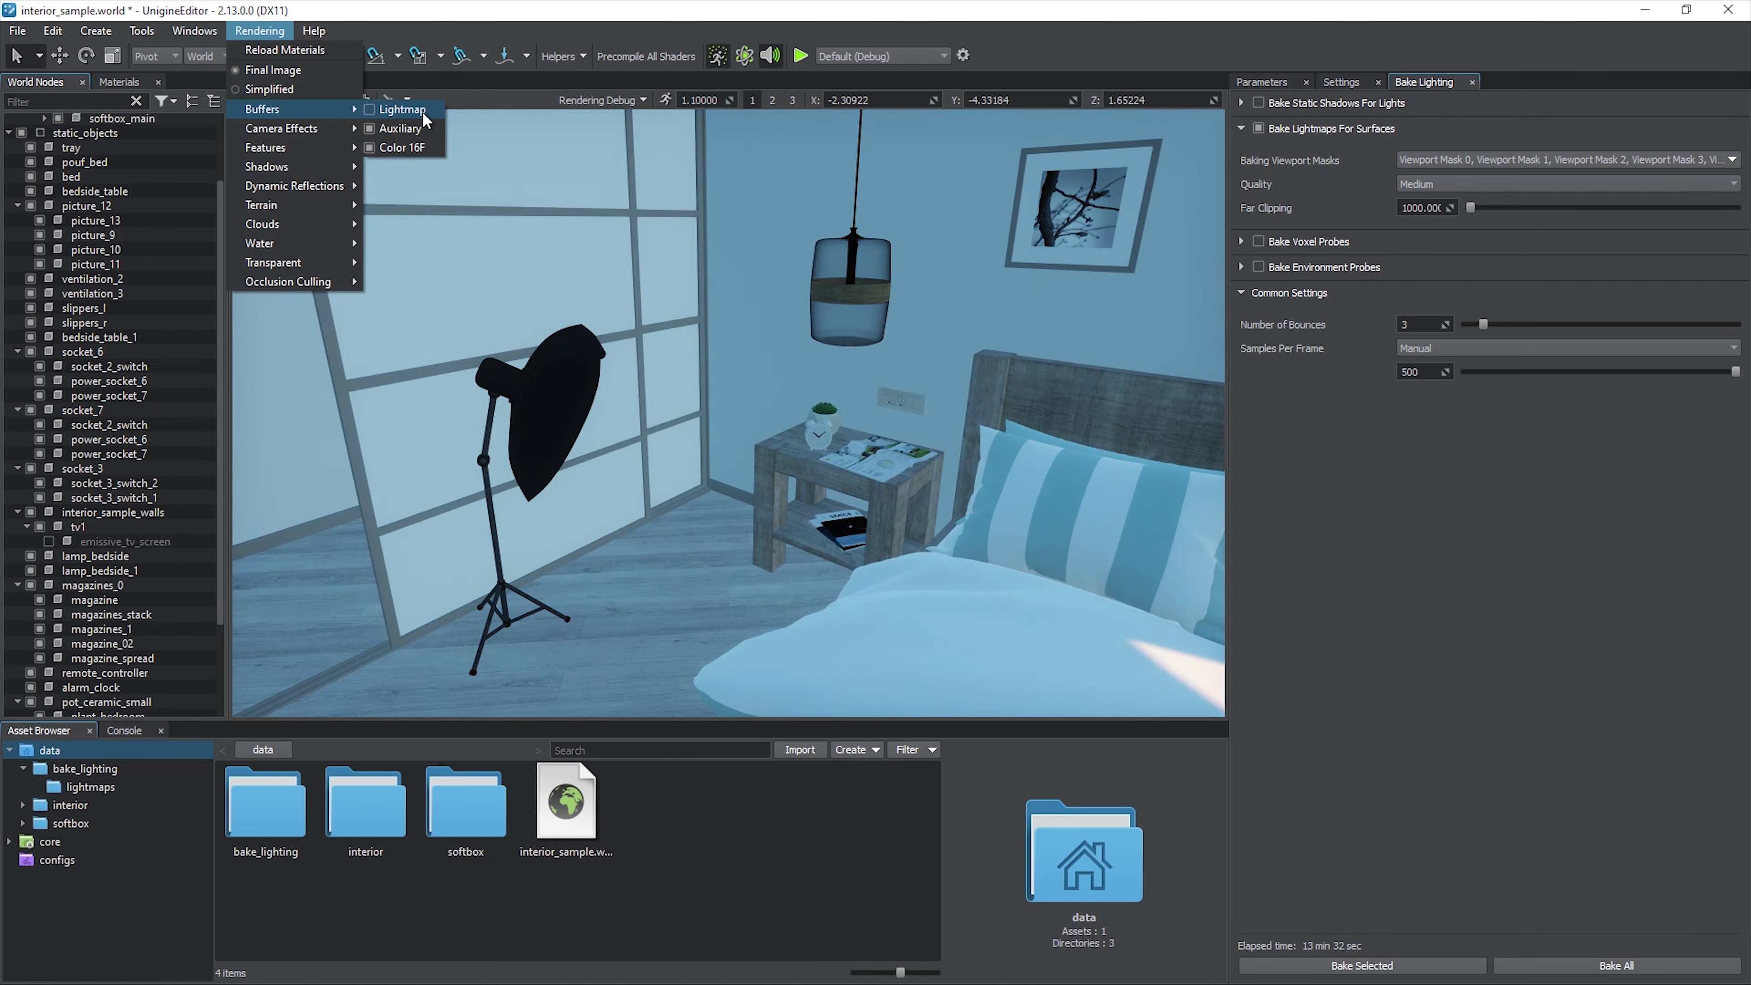
left_click(421, 111)
left_click(447, 177)
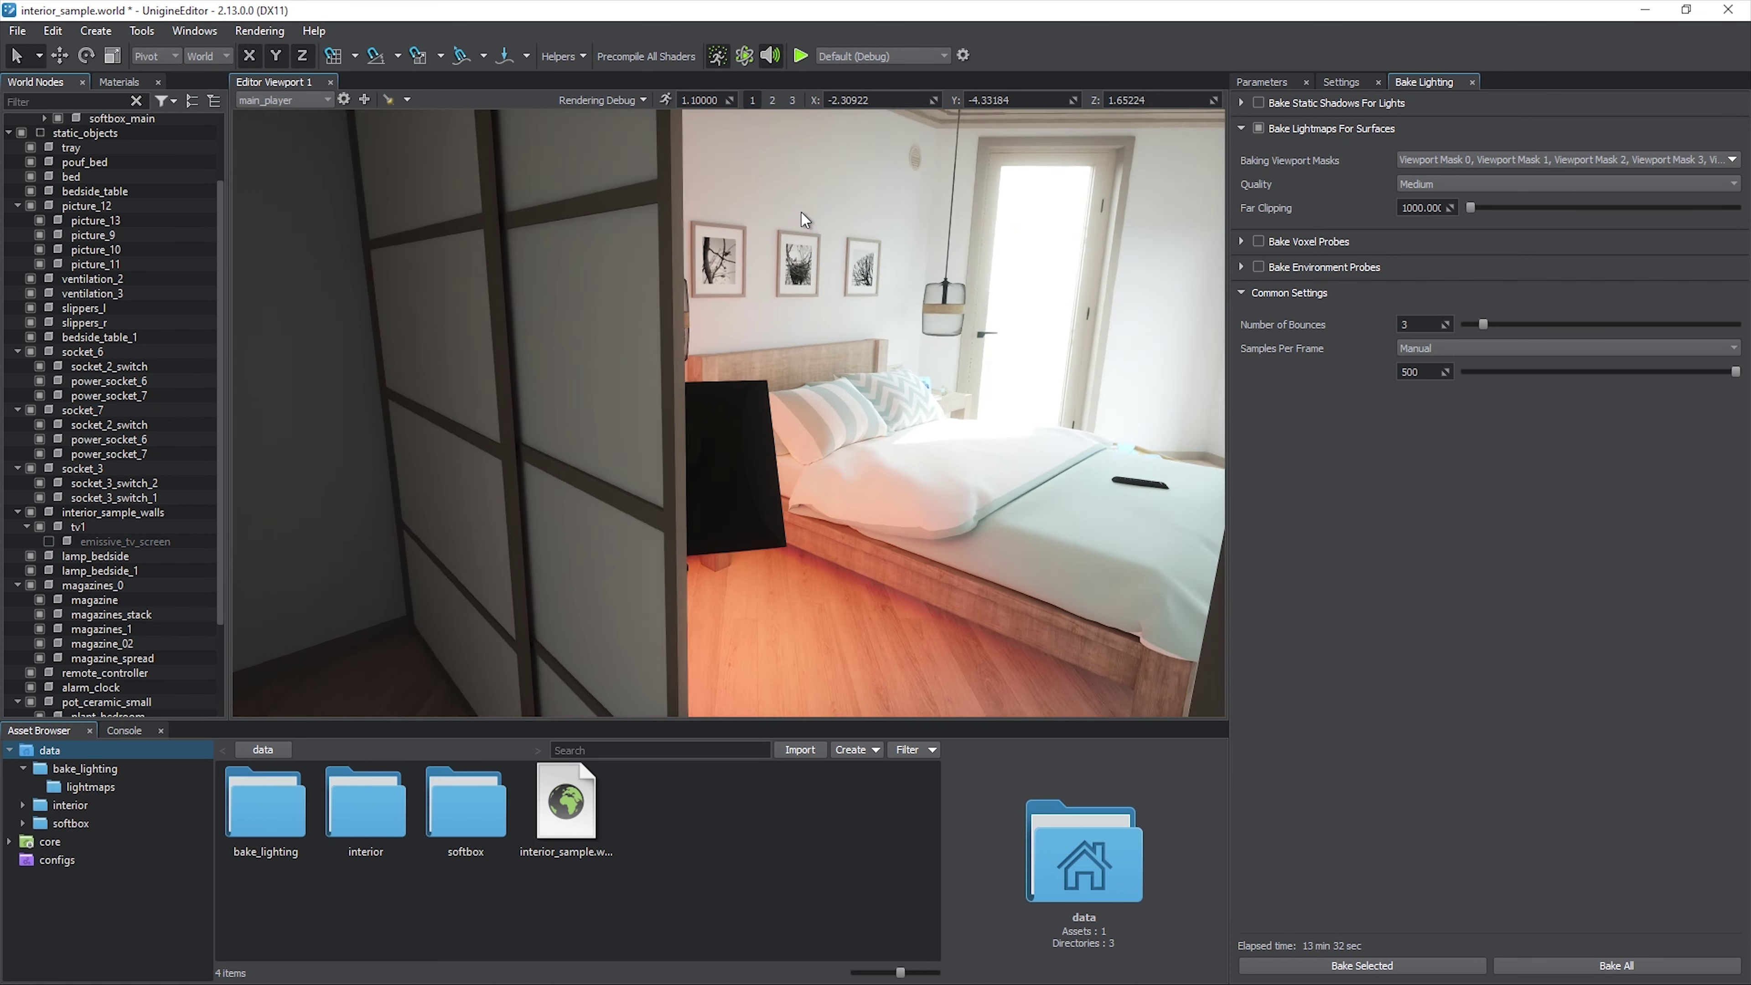
right_click_drag(801, 213, 857, 216)
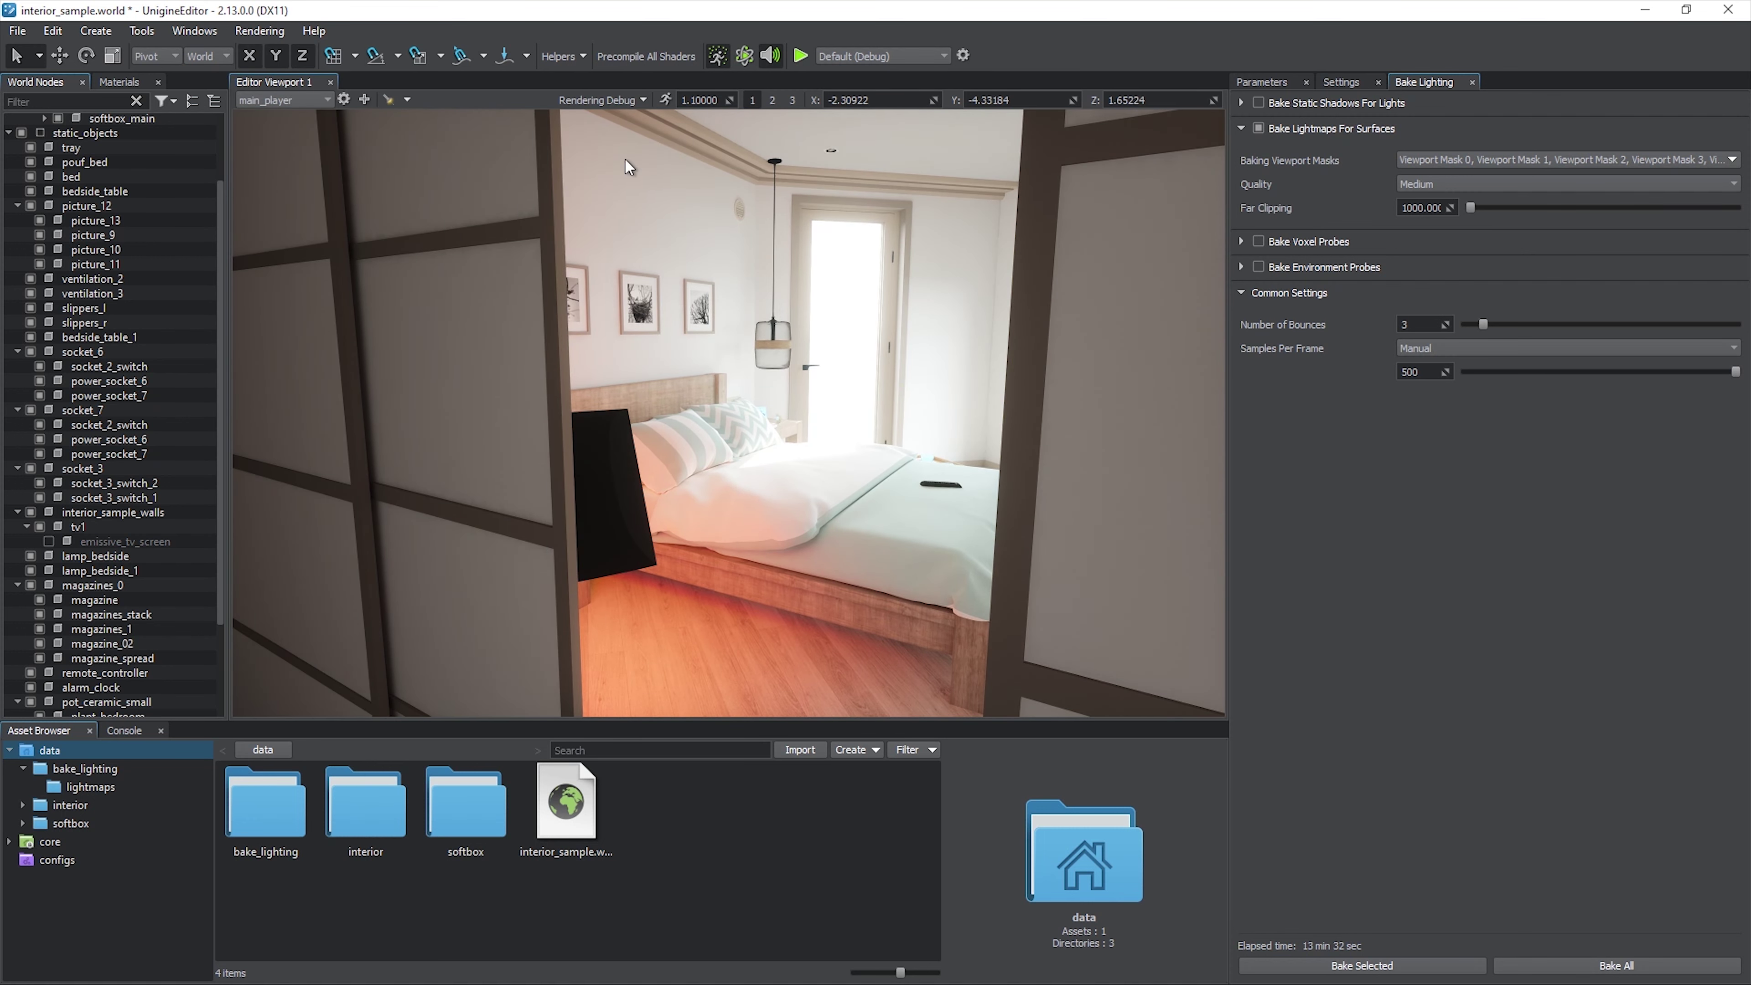
left_click(287, 33)
mouse_move(296, 109)
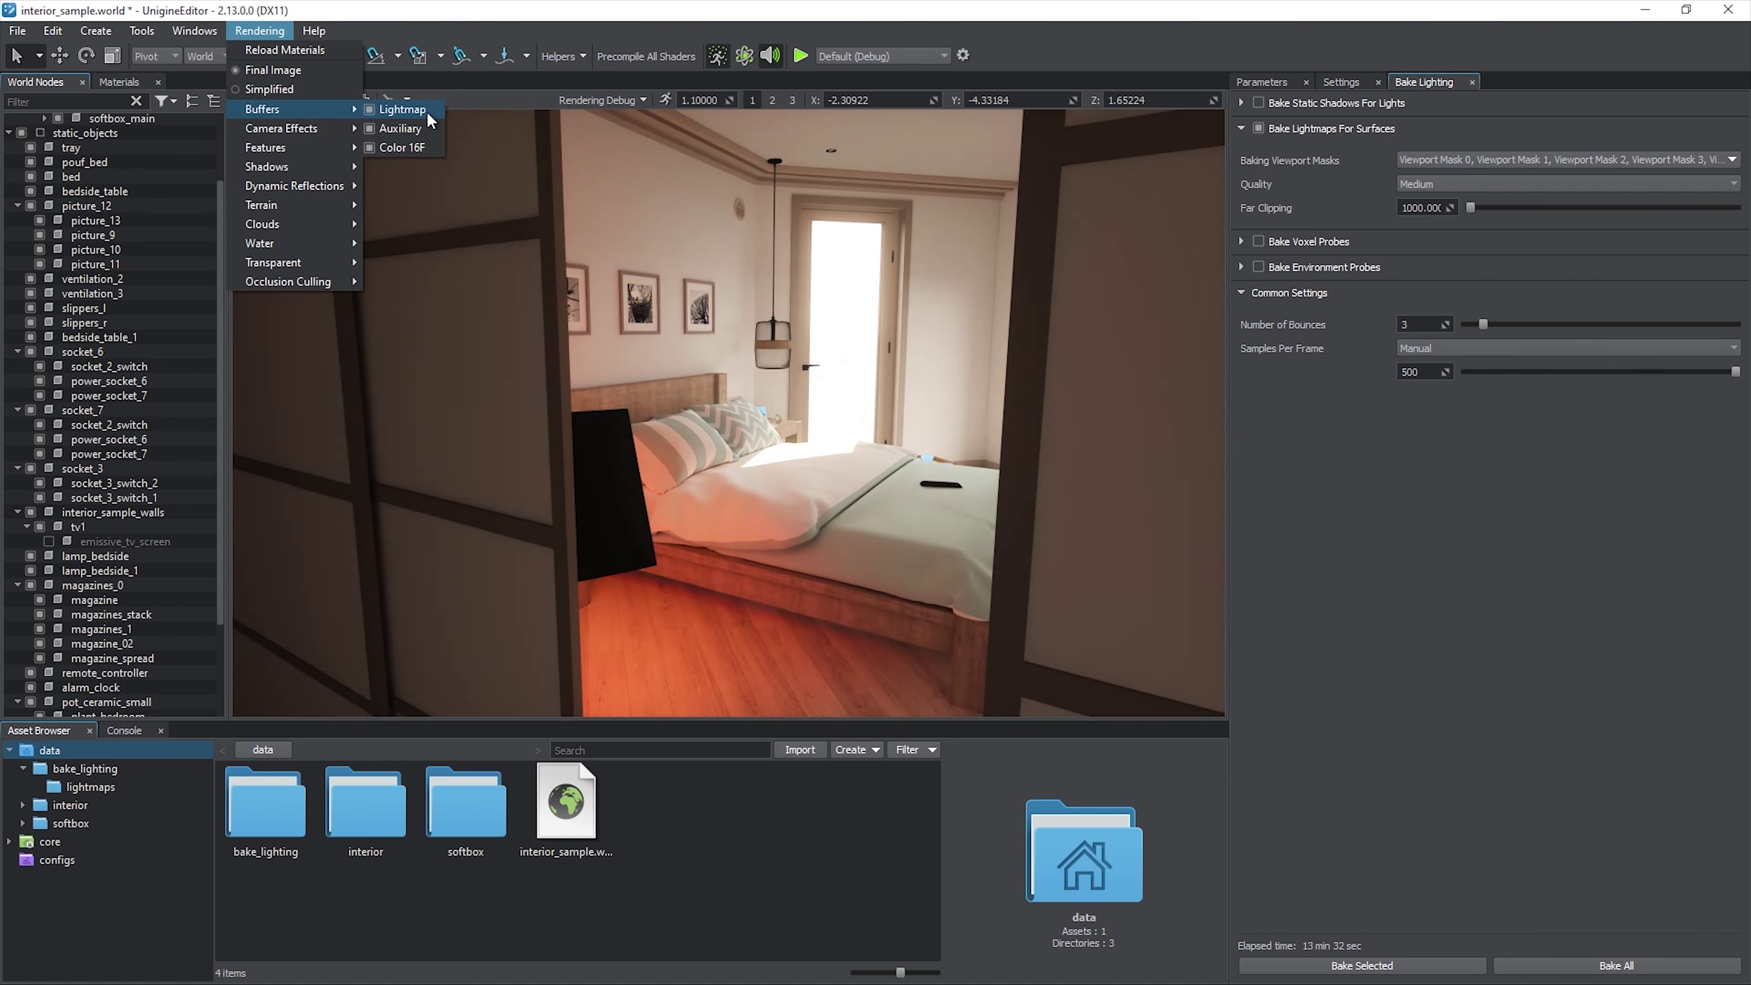
left_click(427, 111)
- Select the softbox_main light fixture and reset the Emission texture of its softbox_cloth_mat material to the default
right_click_drag(481, 195, 102, 262)
left_click(391, 239)
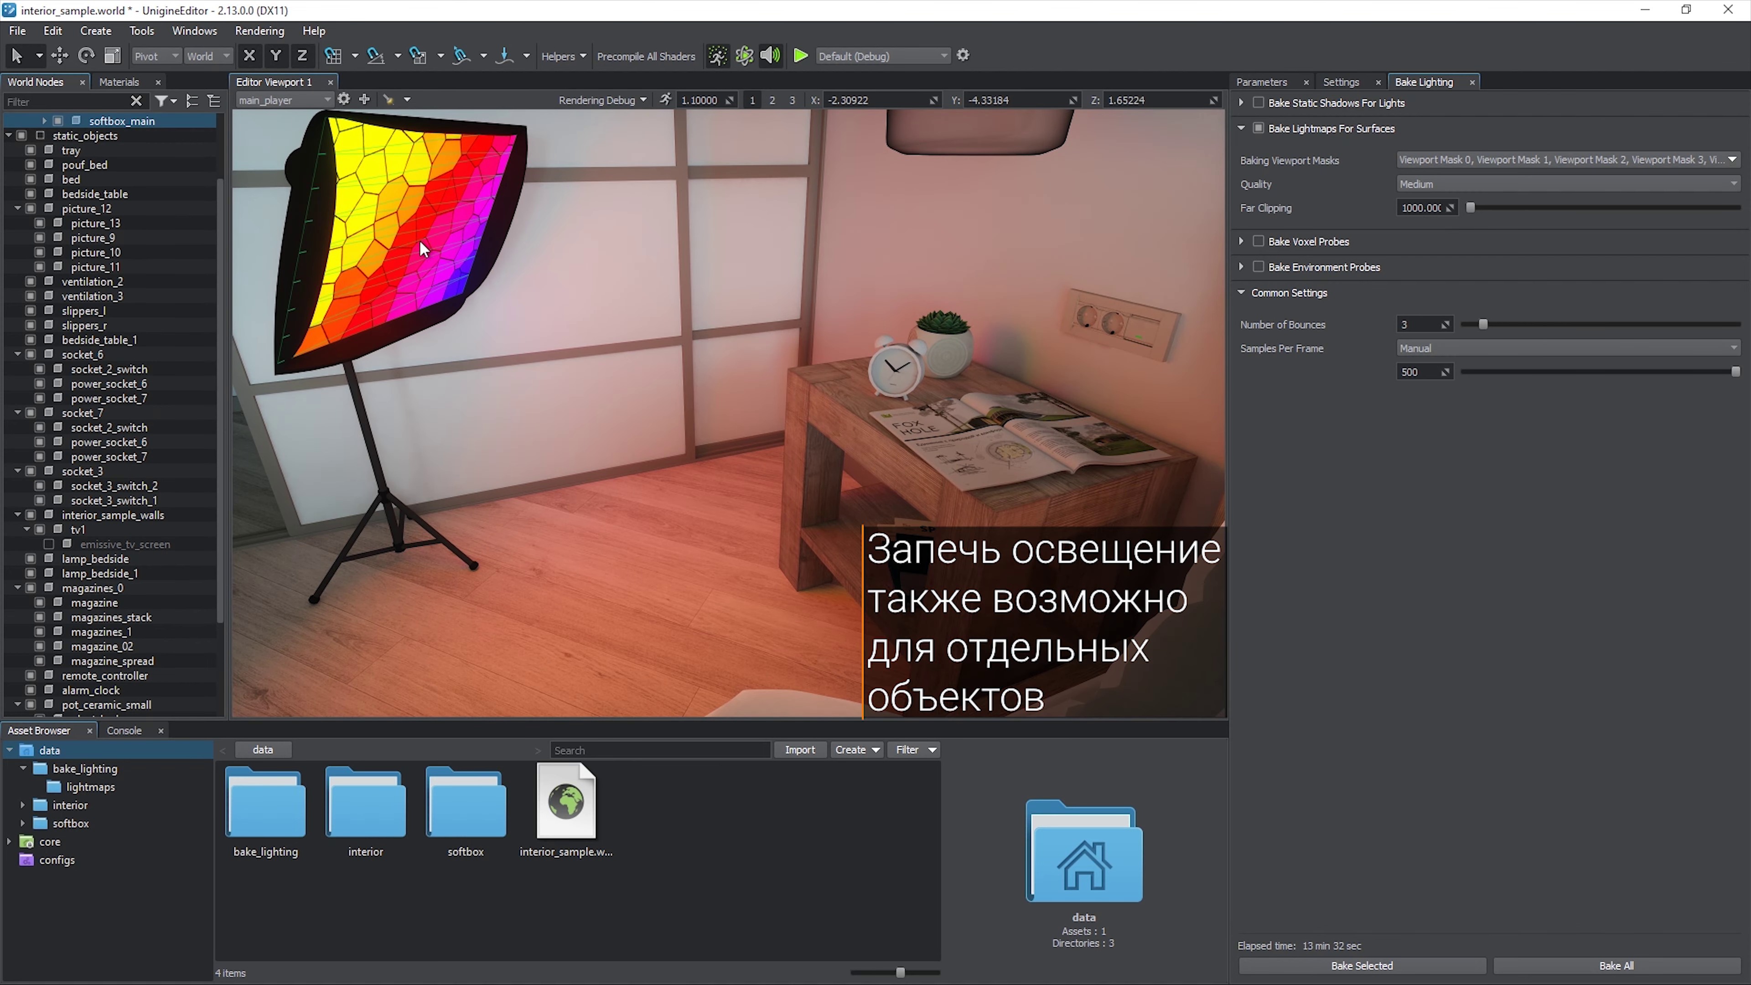
left_click(1261, 82)
scroll(1586, 428, "down", 10)
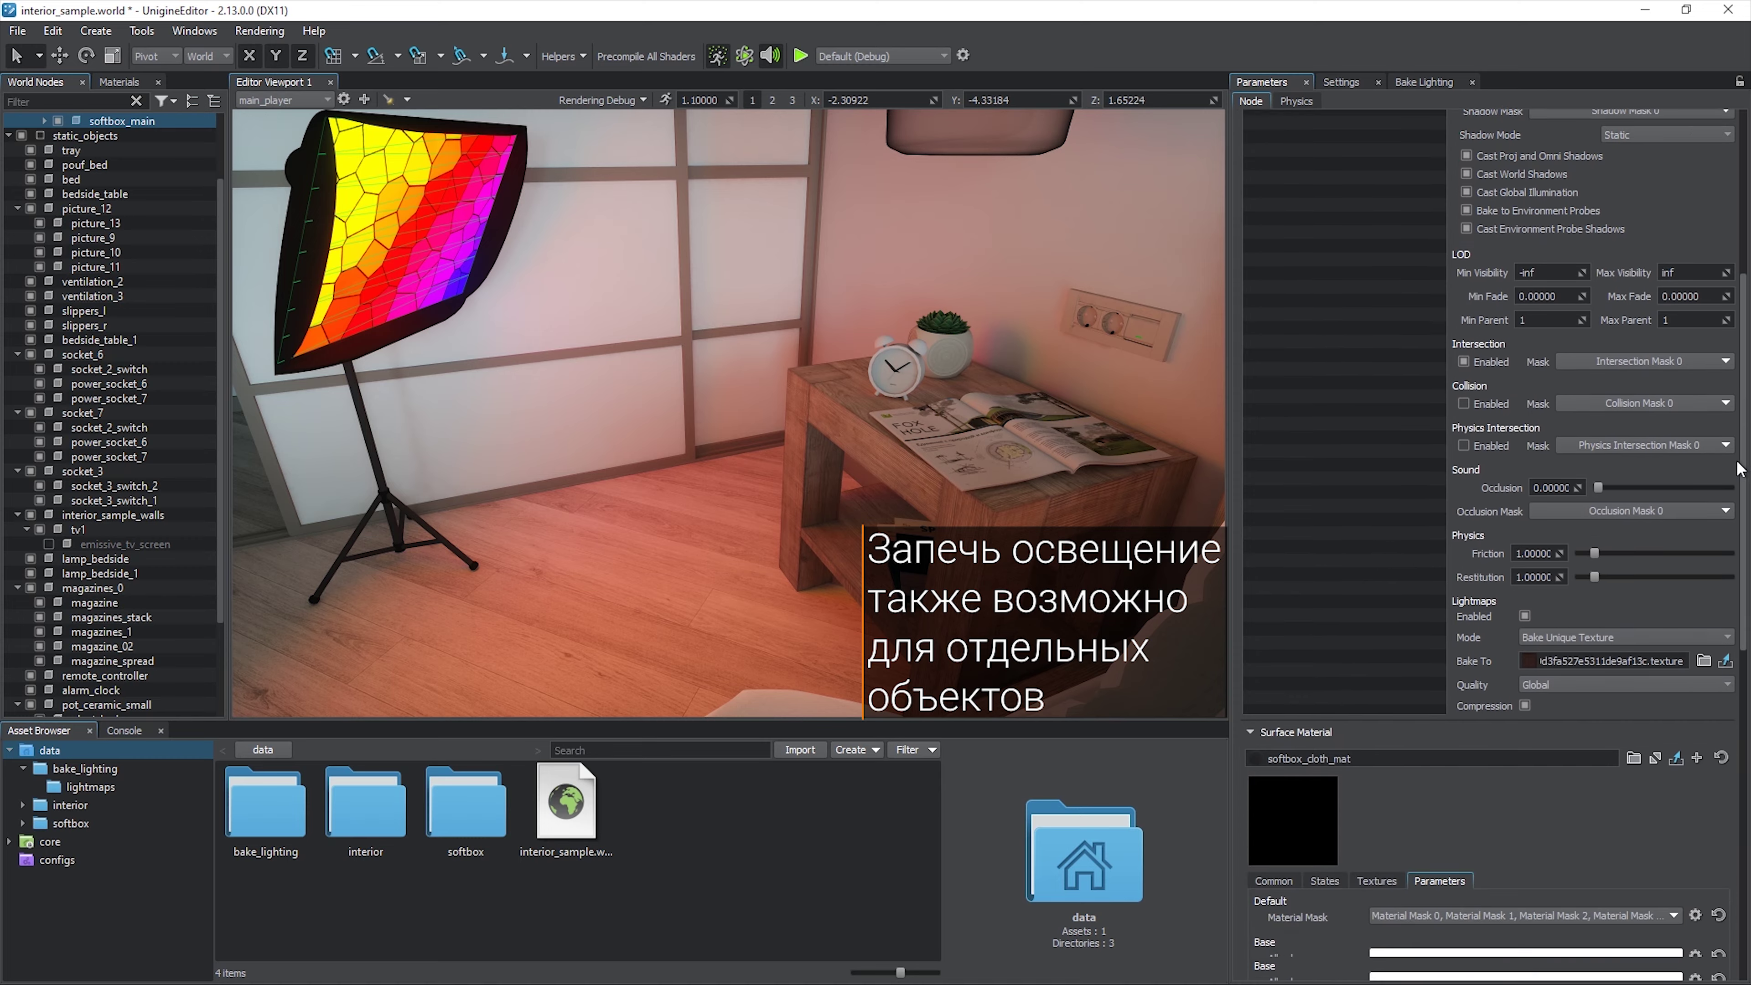
left_click(1375, 405)
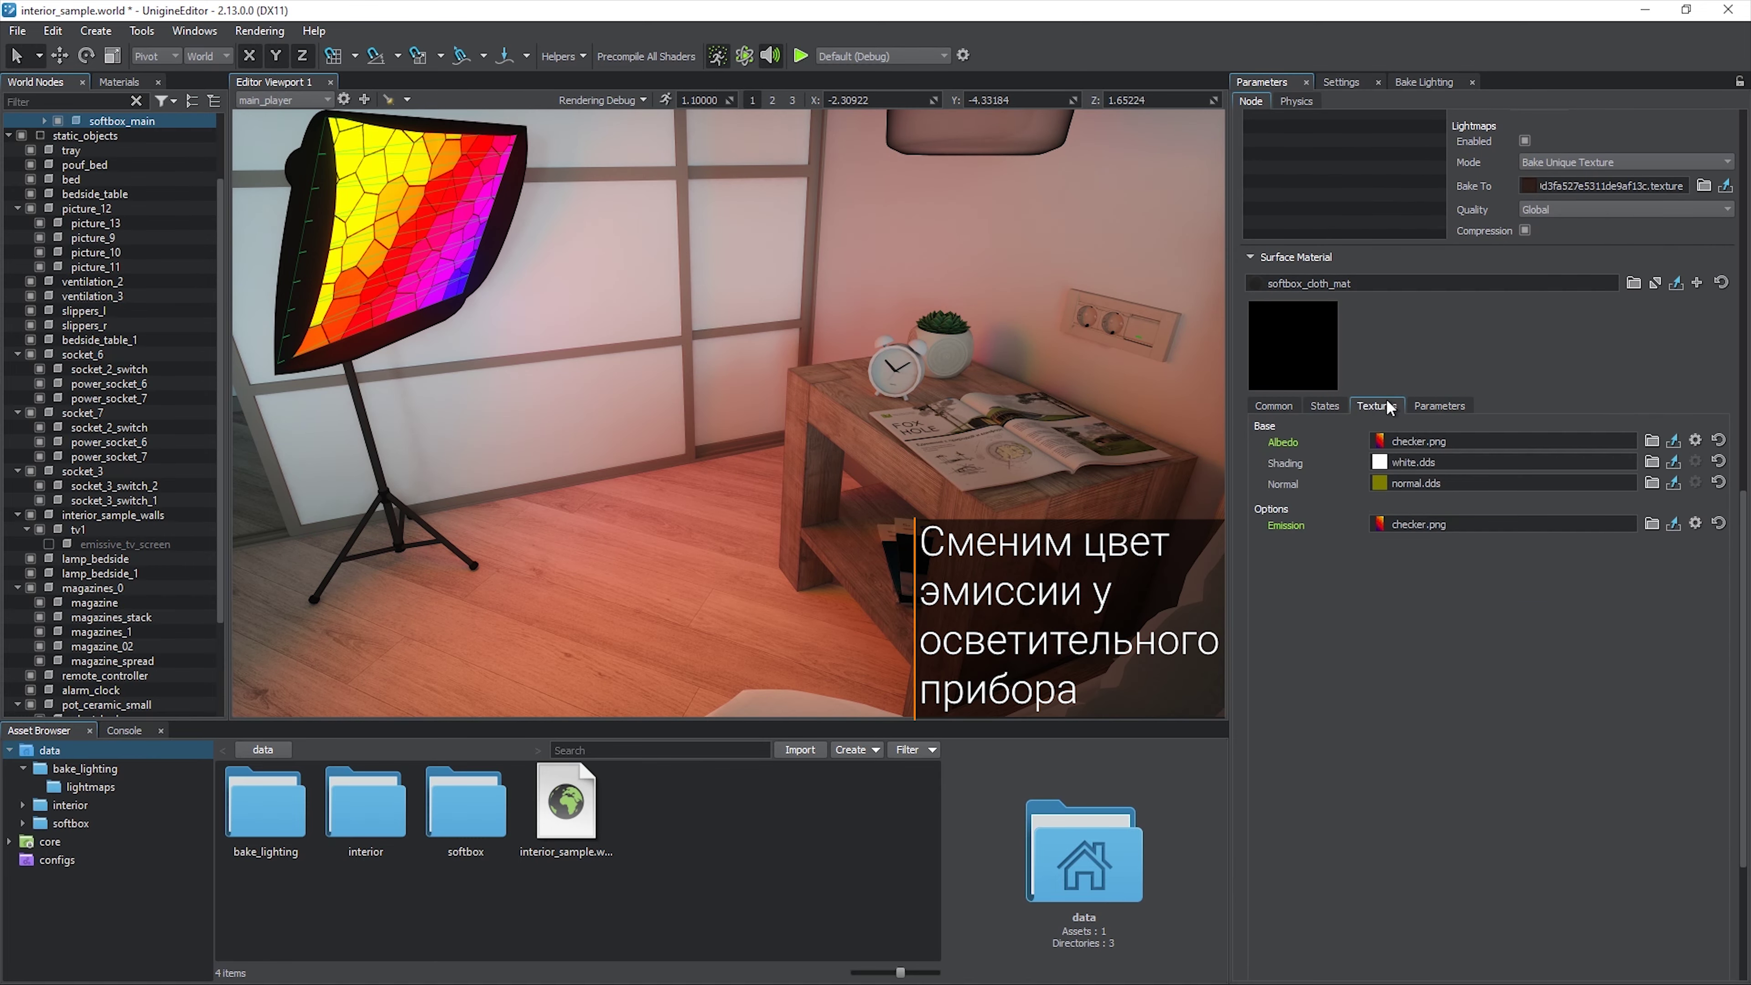
left_click(1718, 523)
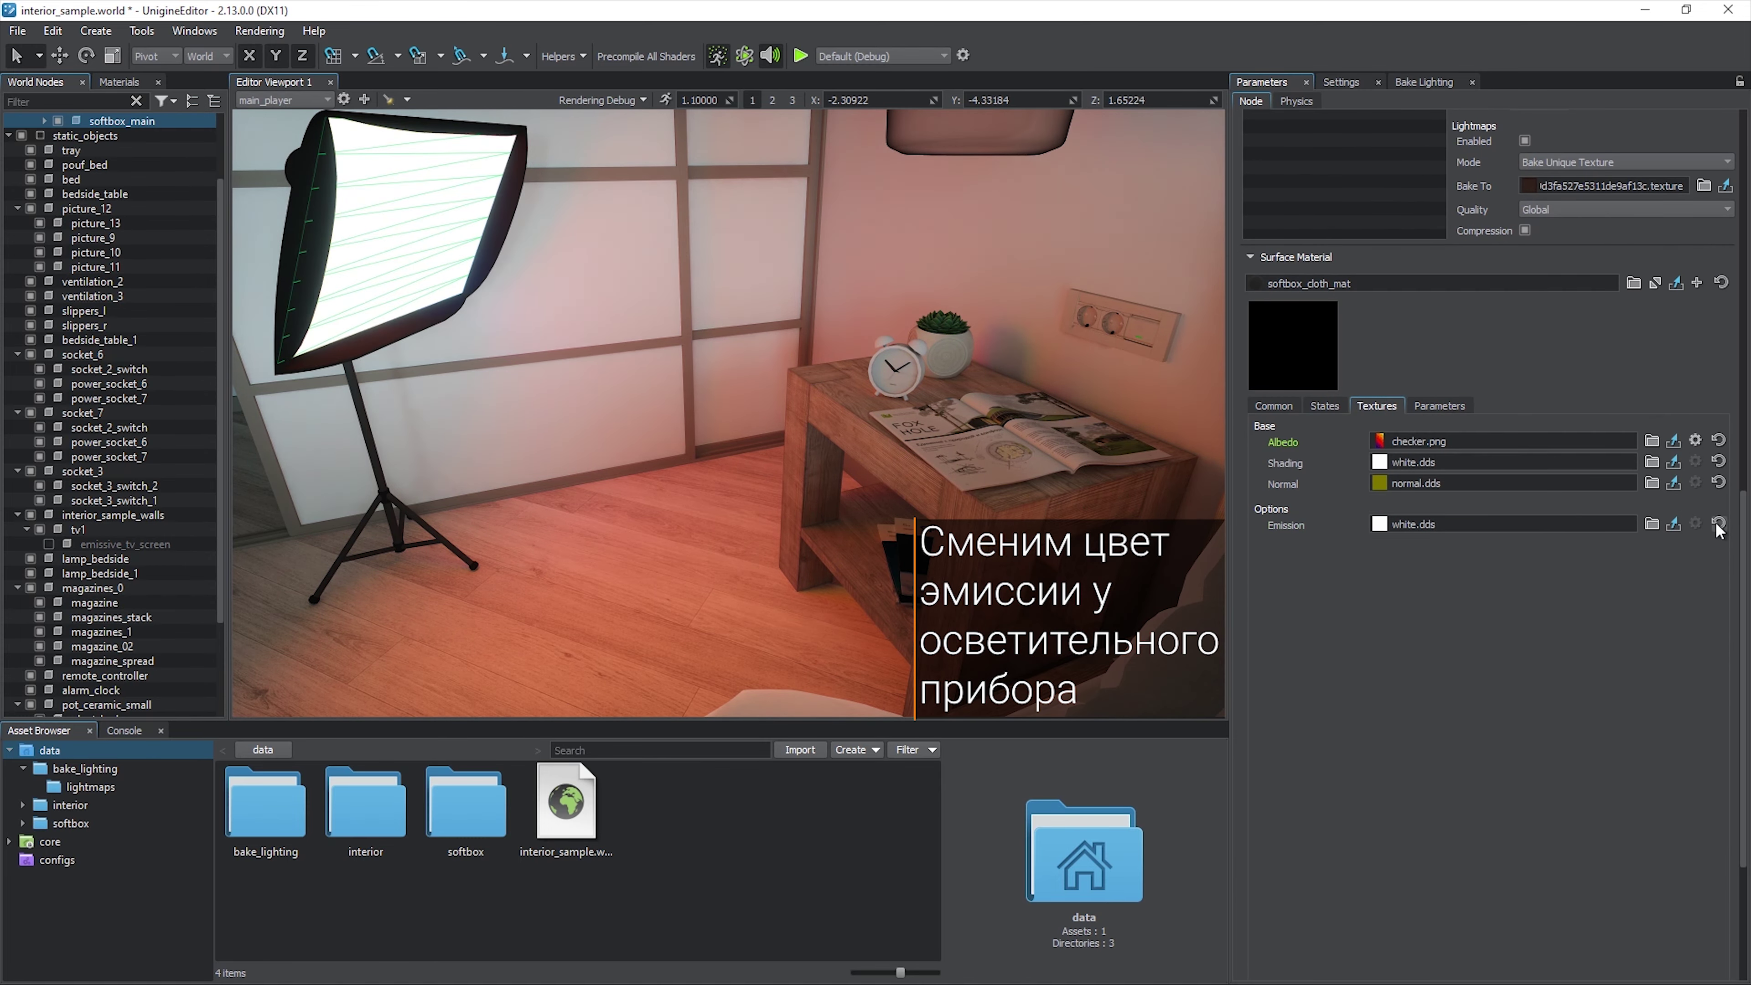
- Set the emission color of the softbox_cloth_mat material to green
left_click(1458, 410)
left_click(1579, 670)
left_click(988, 393)
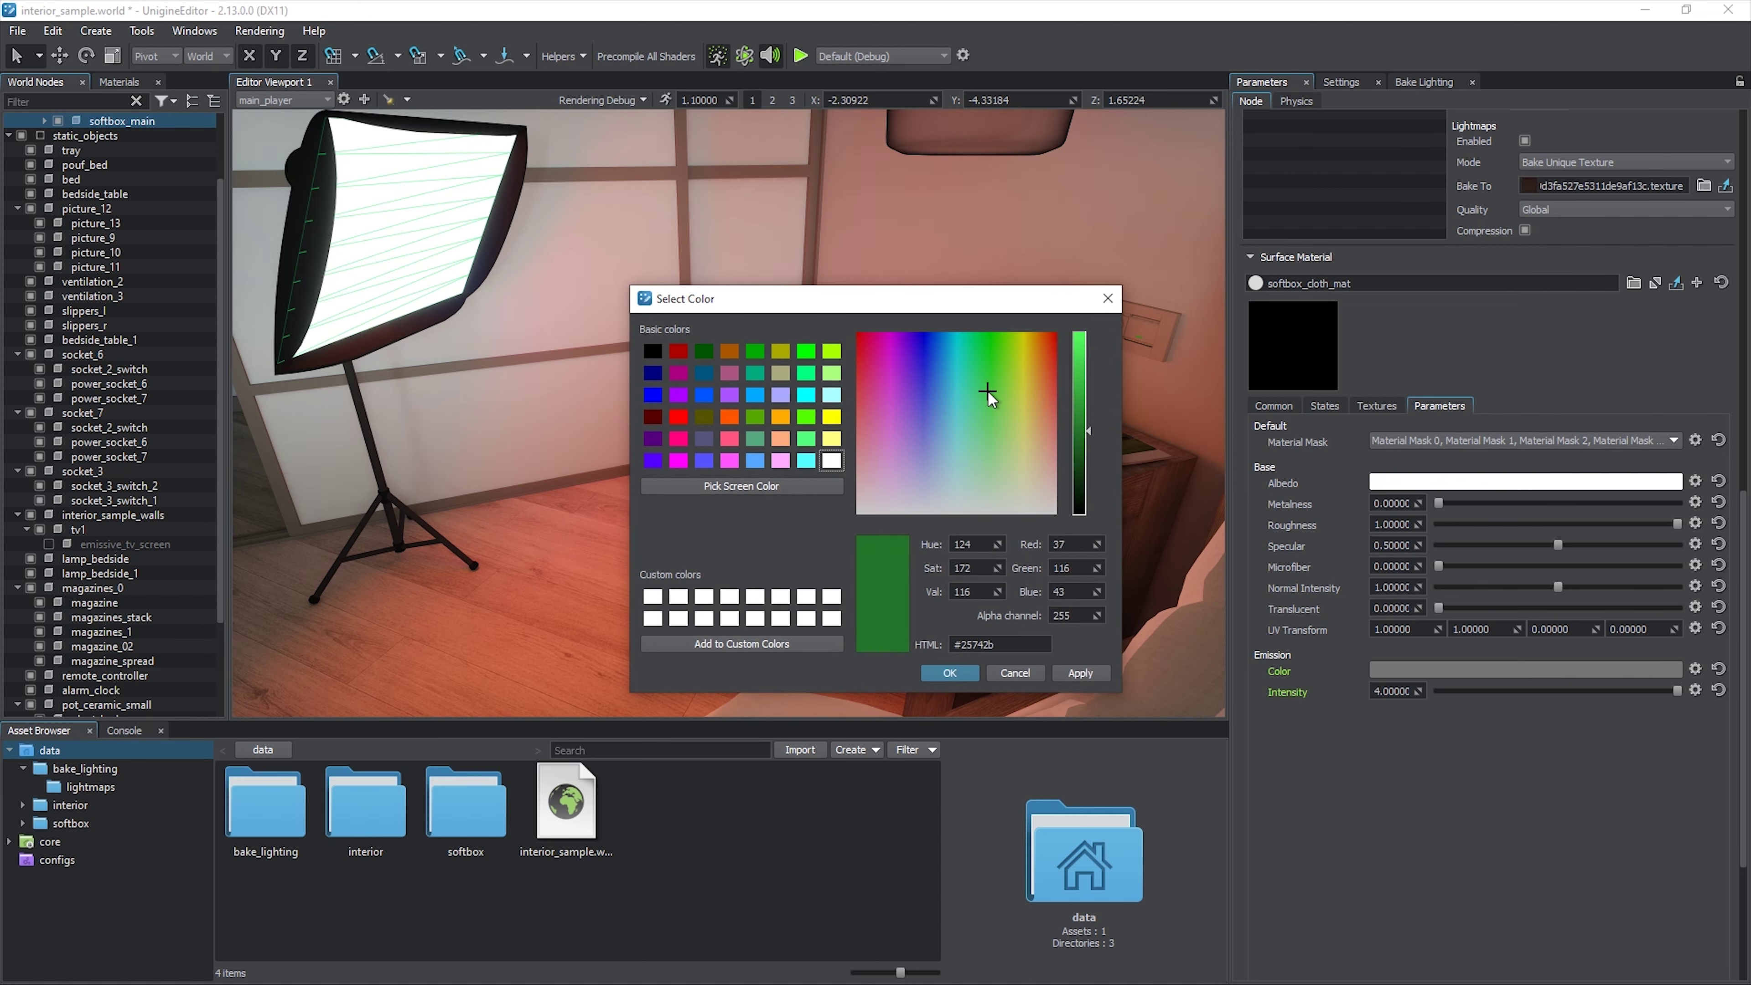
left_click(995, 344)
left_click(950, 672)
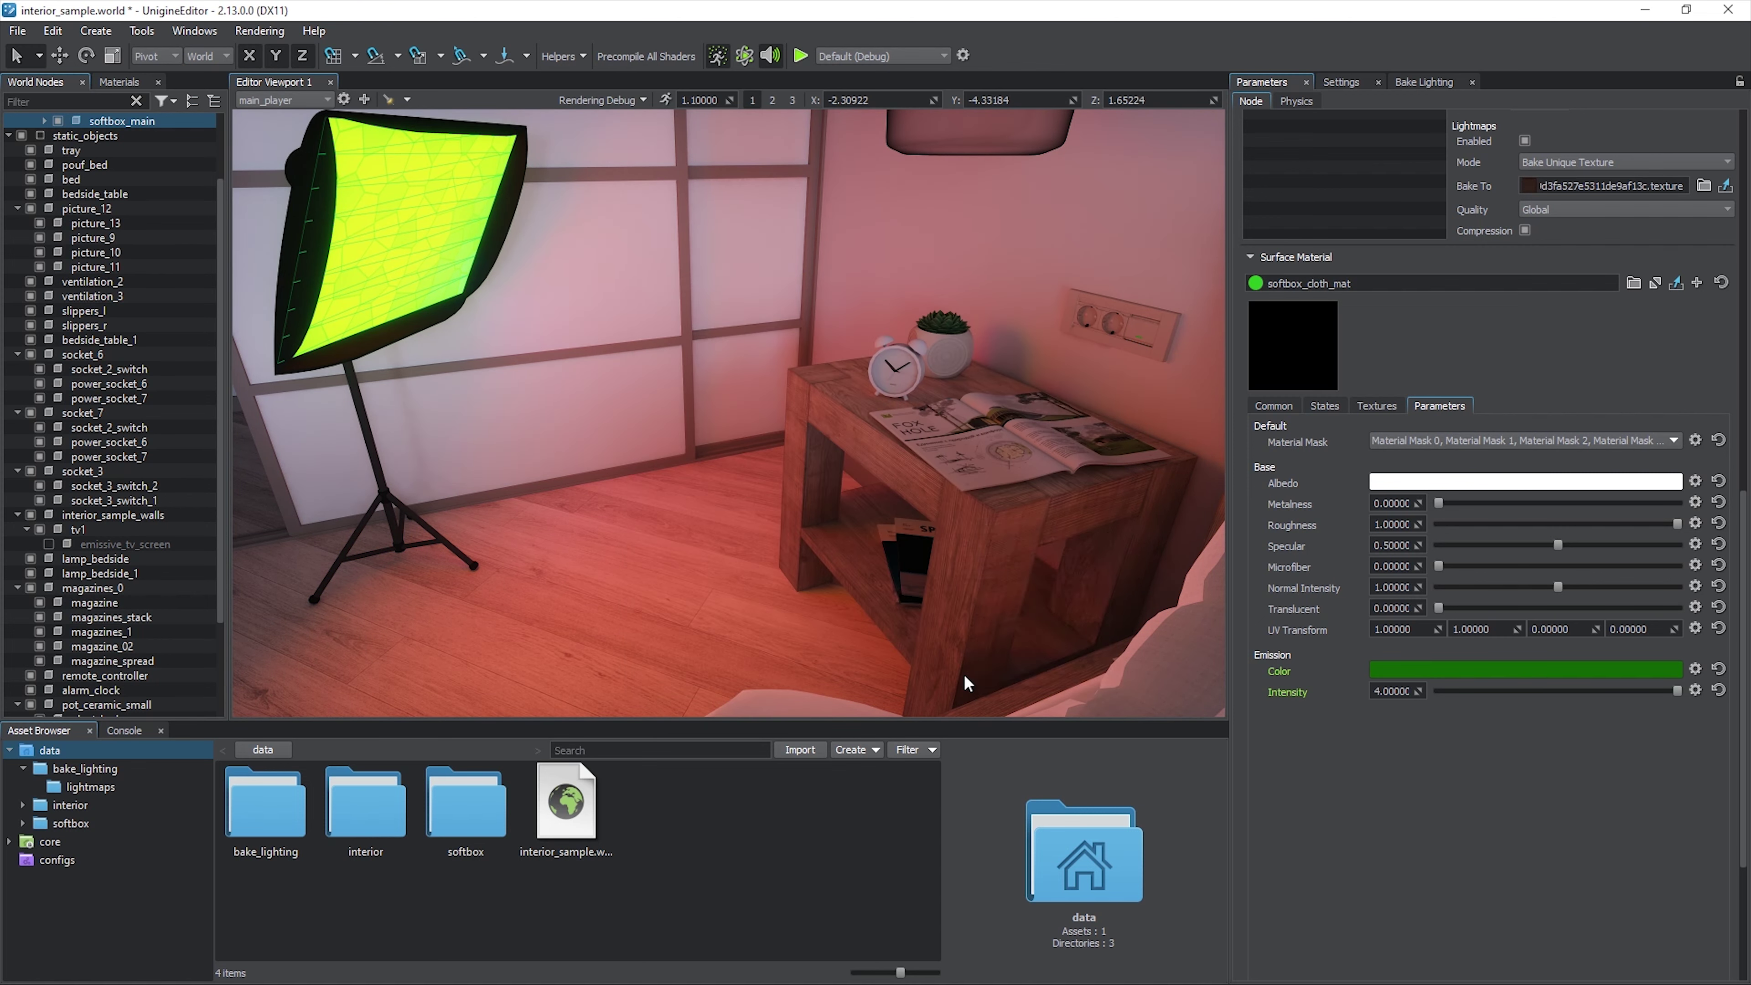
- Select bedside_table_1 beside the softbox and bake the lightmaps for the selected object only
left_click(894, 473)
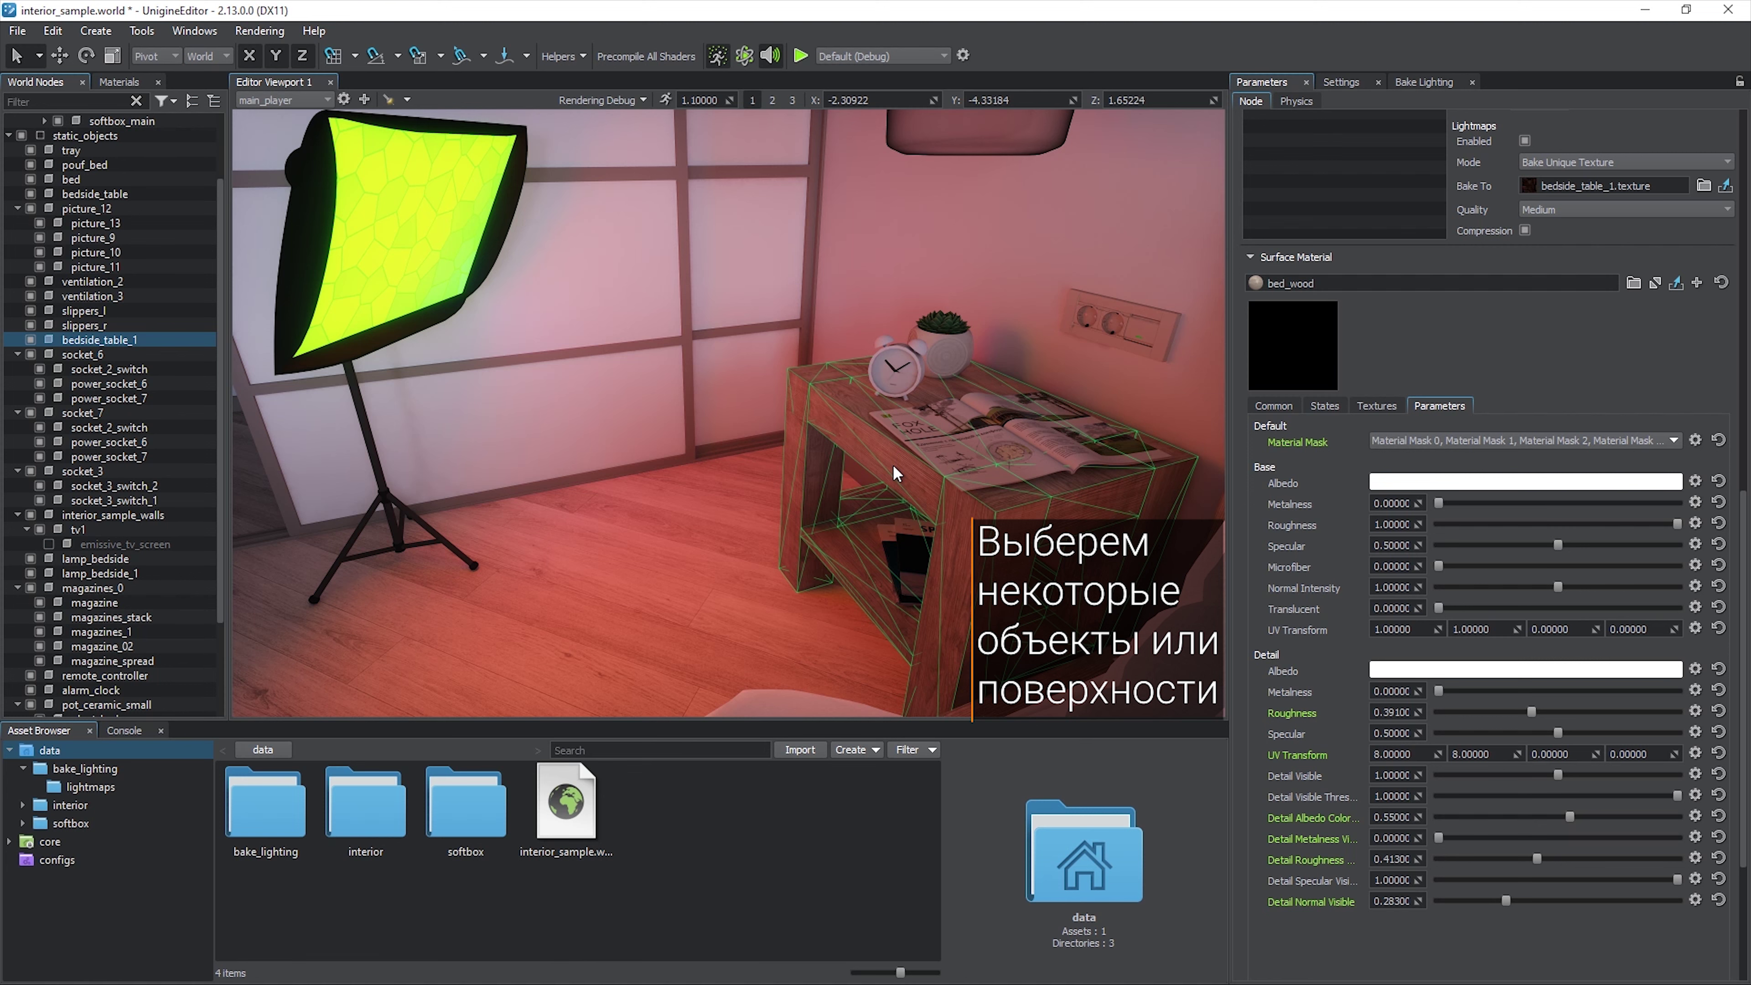
left_click(1424, 83)
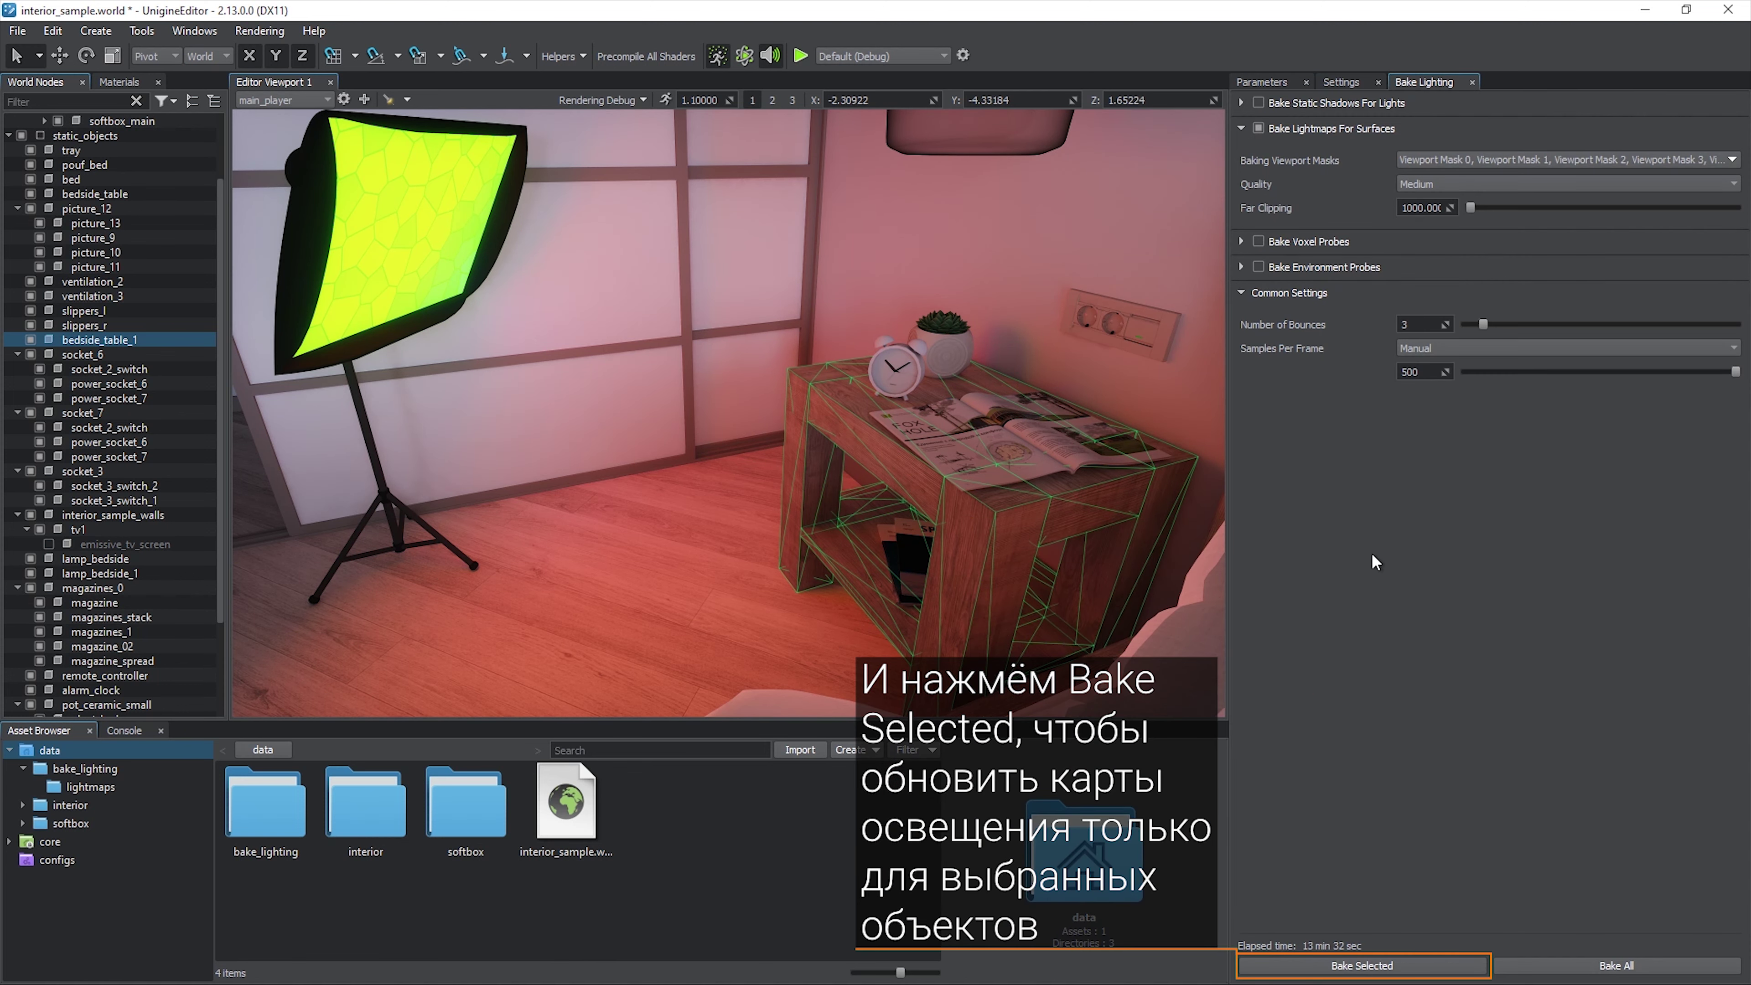
left_click(1393, 964)
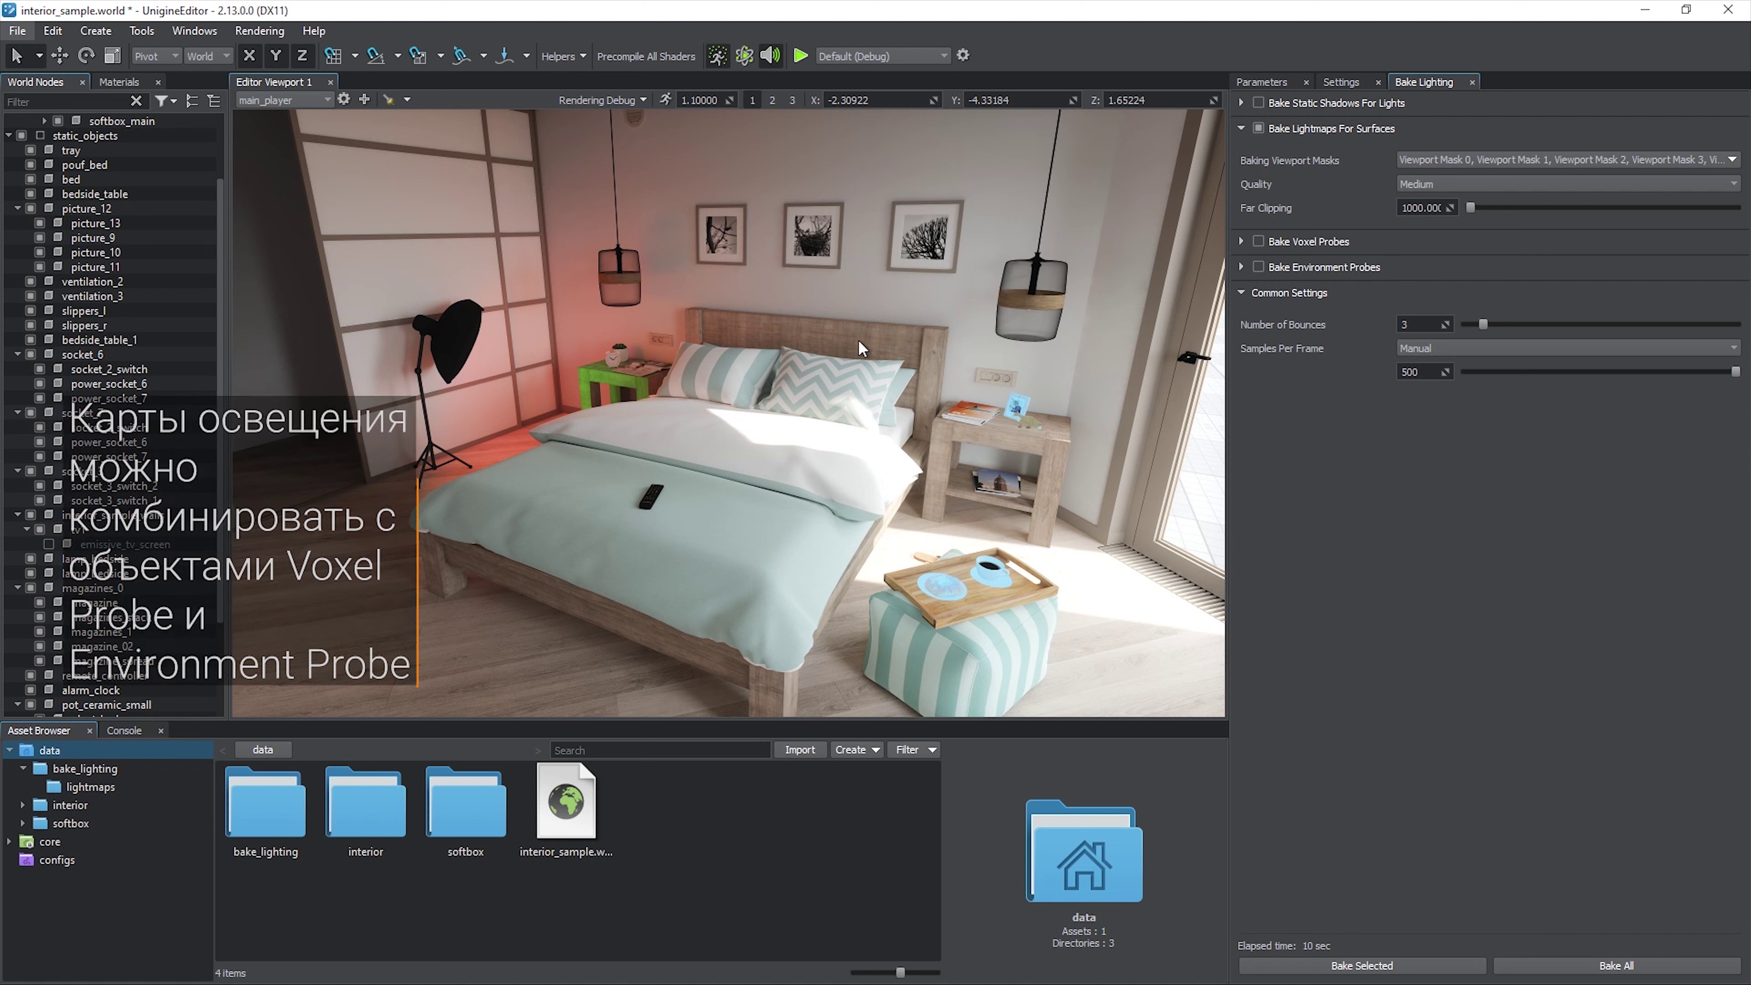
- Expand the ground node and enable its LightVoxelProbe and LightEnvironmentProbe
scroll(180, 207, "up", 2)
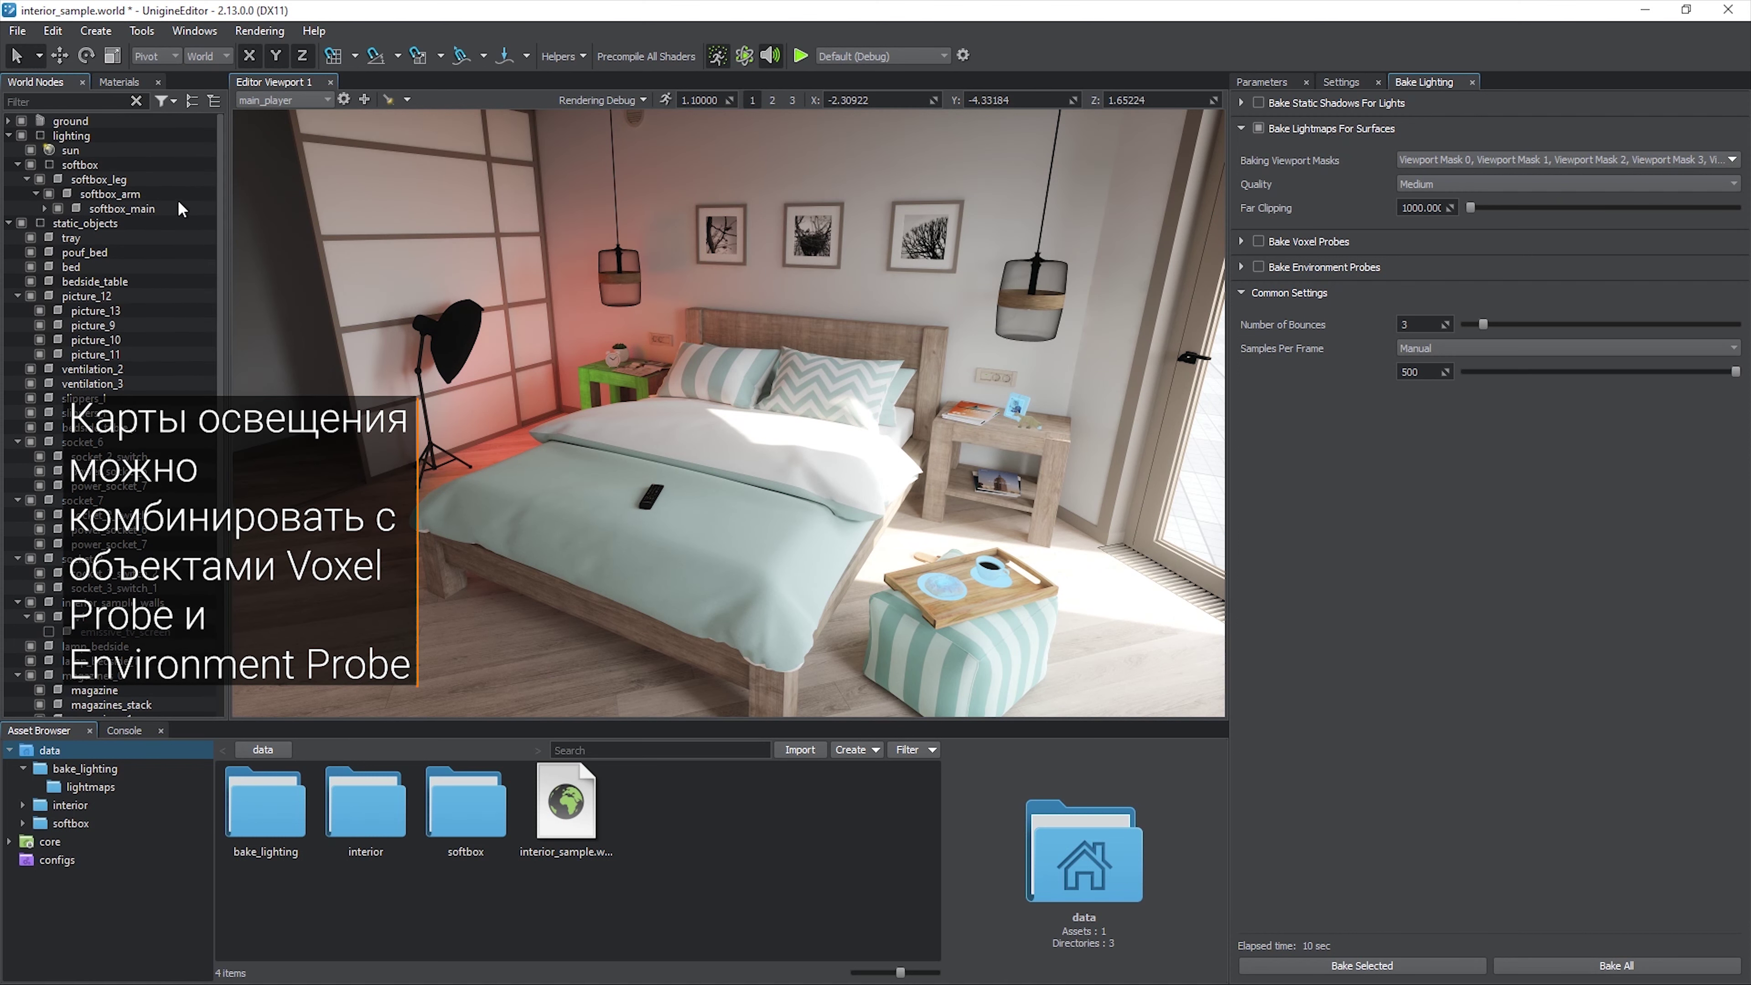
left_click(10, 121)
left_click(30, 149)
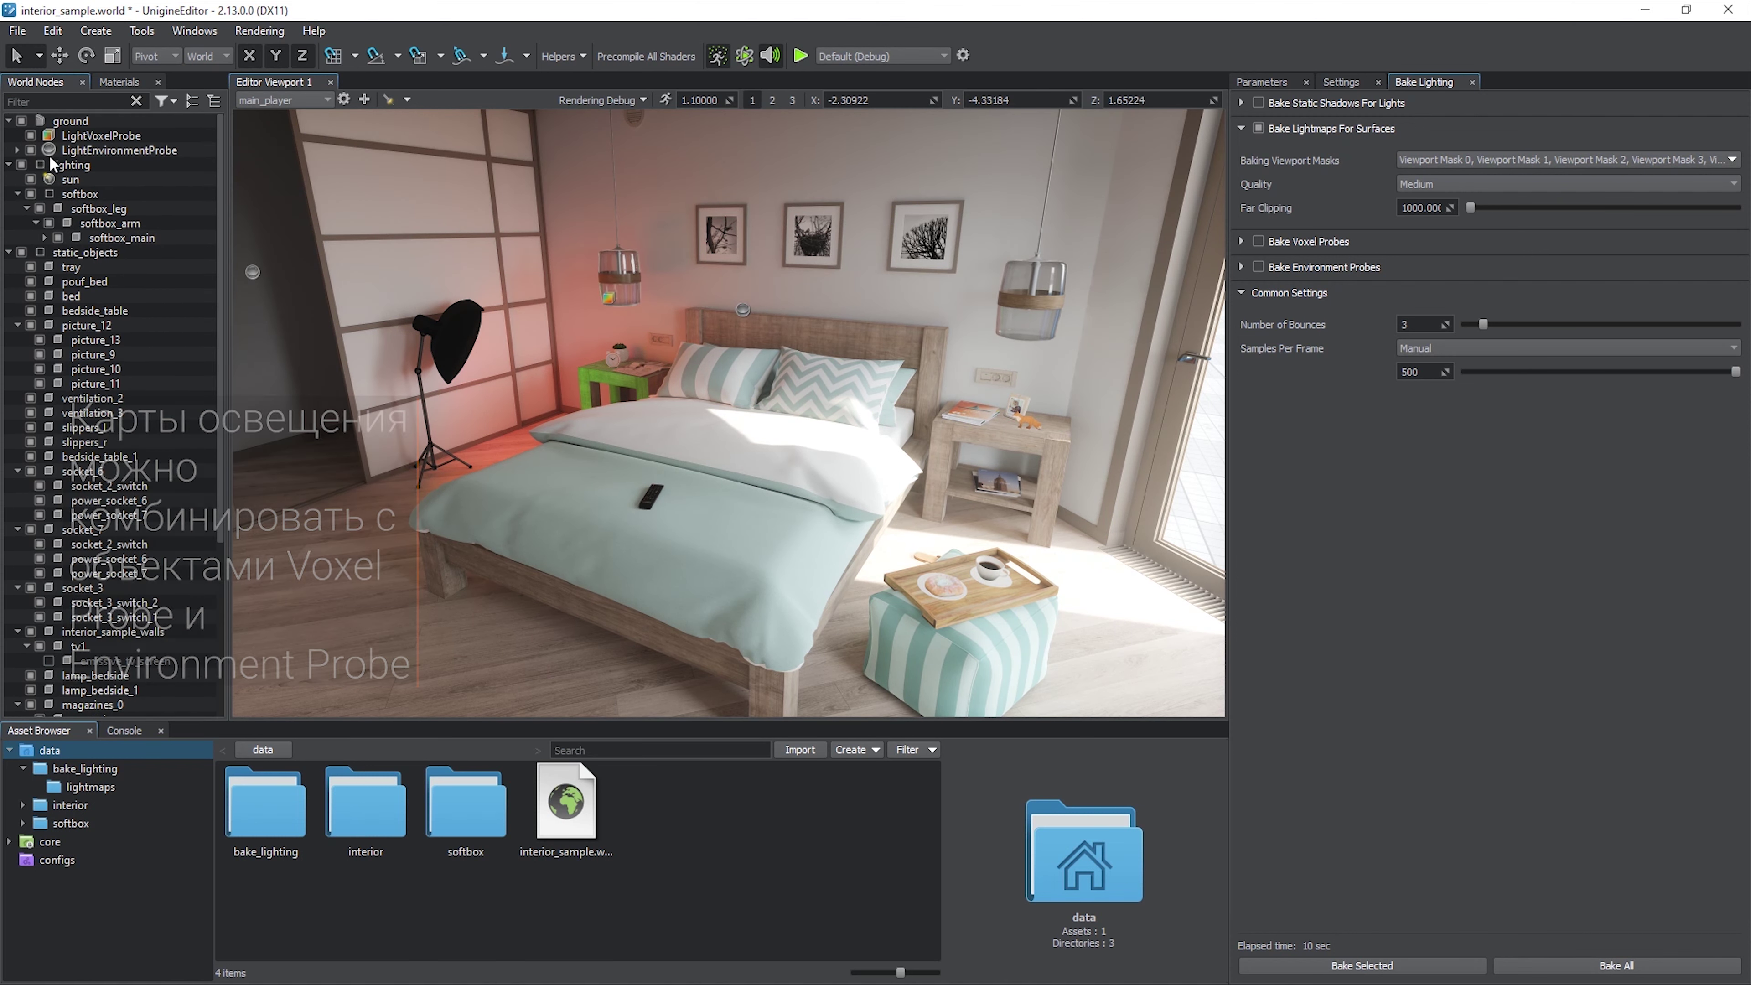